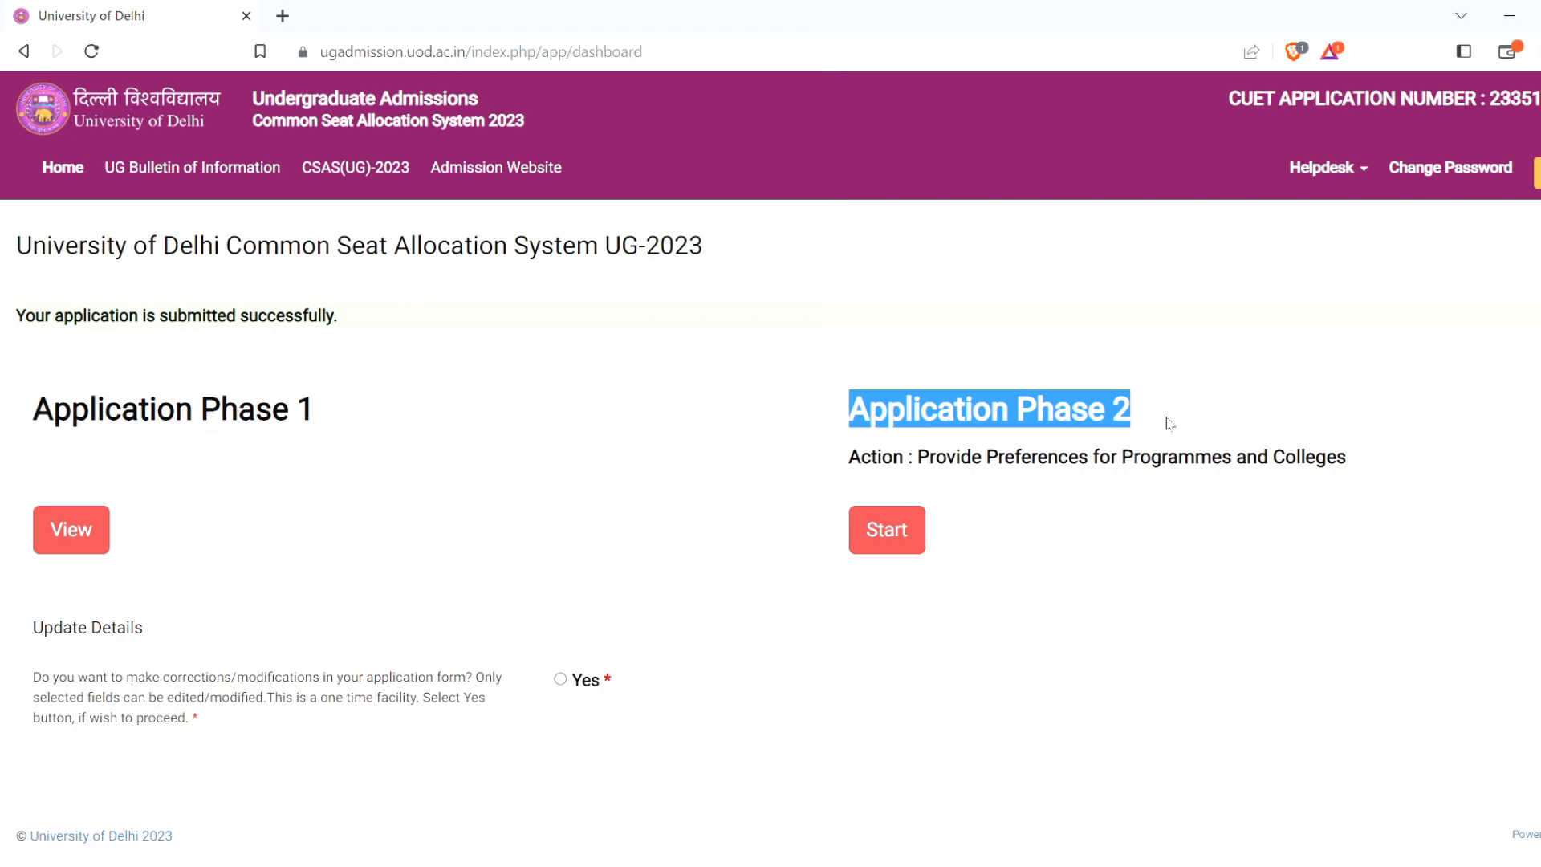
Step: Start Application Phase 2 to provide preferences for programmes and colleges
{"action": "left_click_drag", "start_coordinate": [184, 621], "coordinate": [67, 642]}
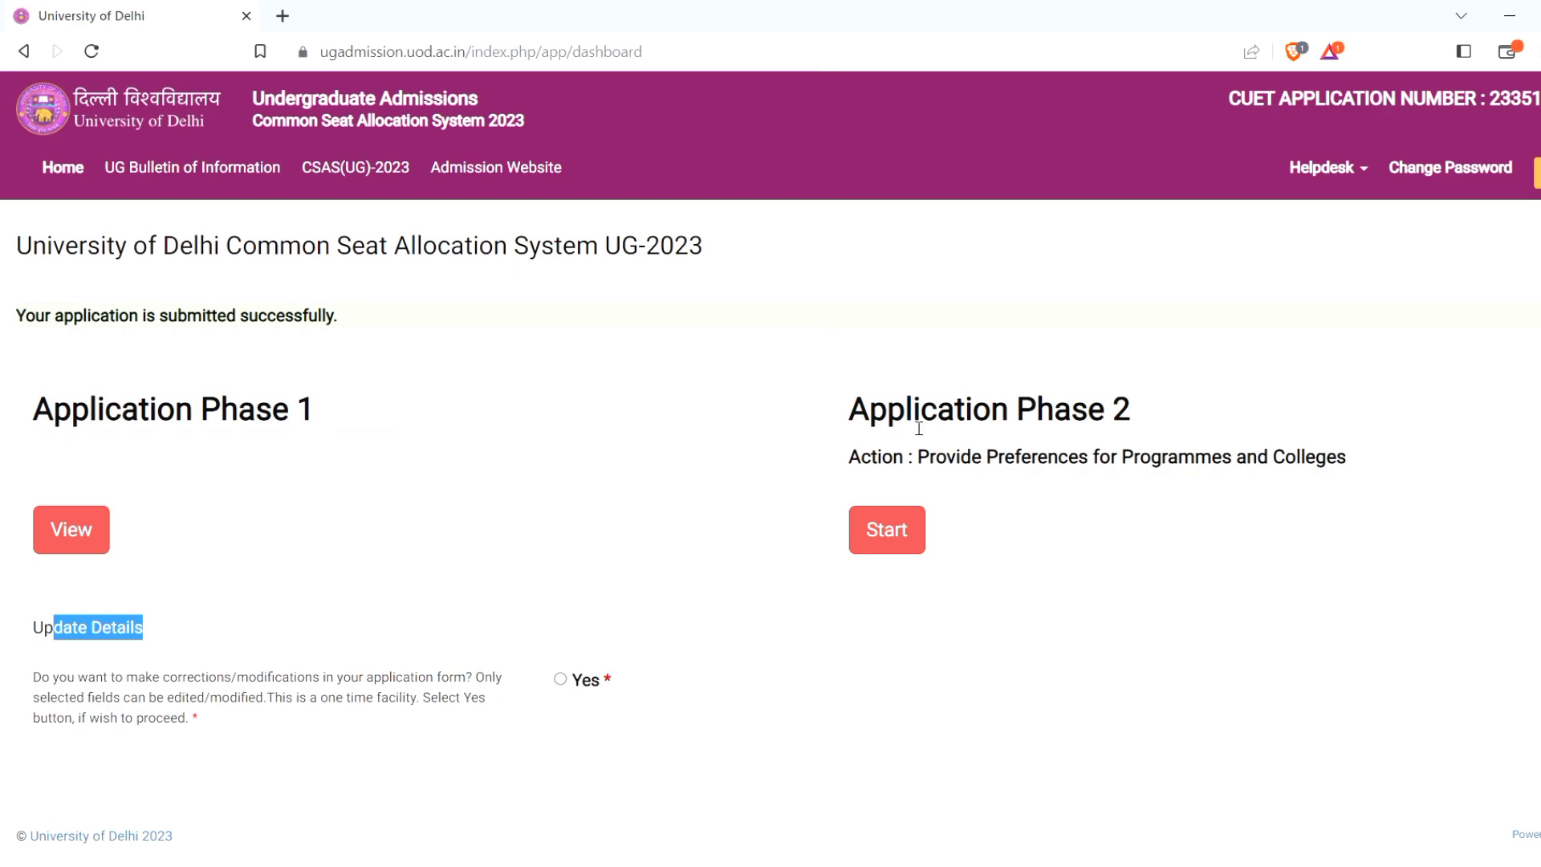
{"action": "left_click_drag", "start_coordinate": [914, 425], "coordinate": [1194, 464]}
{"action": "left_click", "coordinate": [889, 528]}
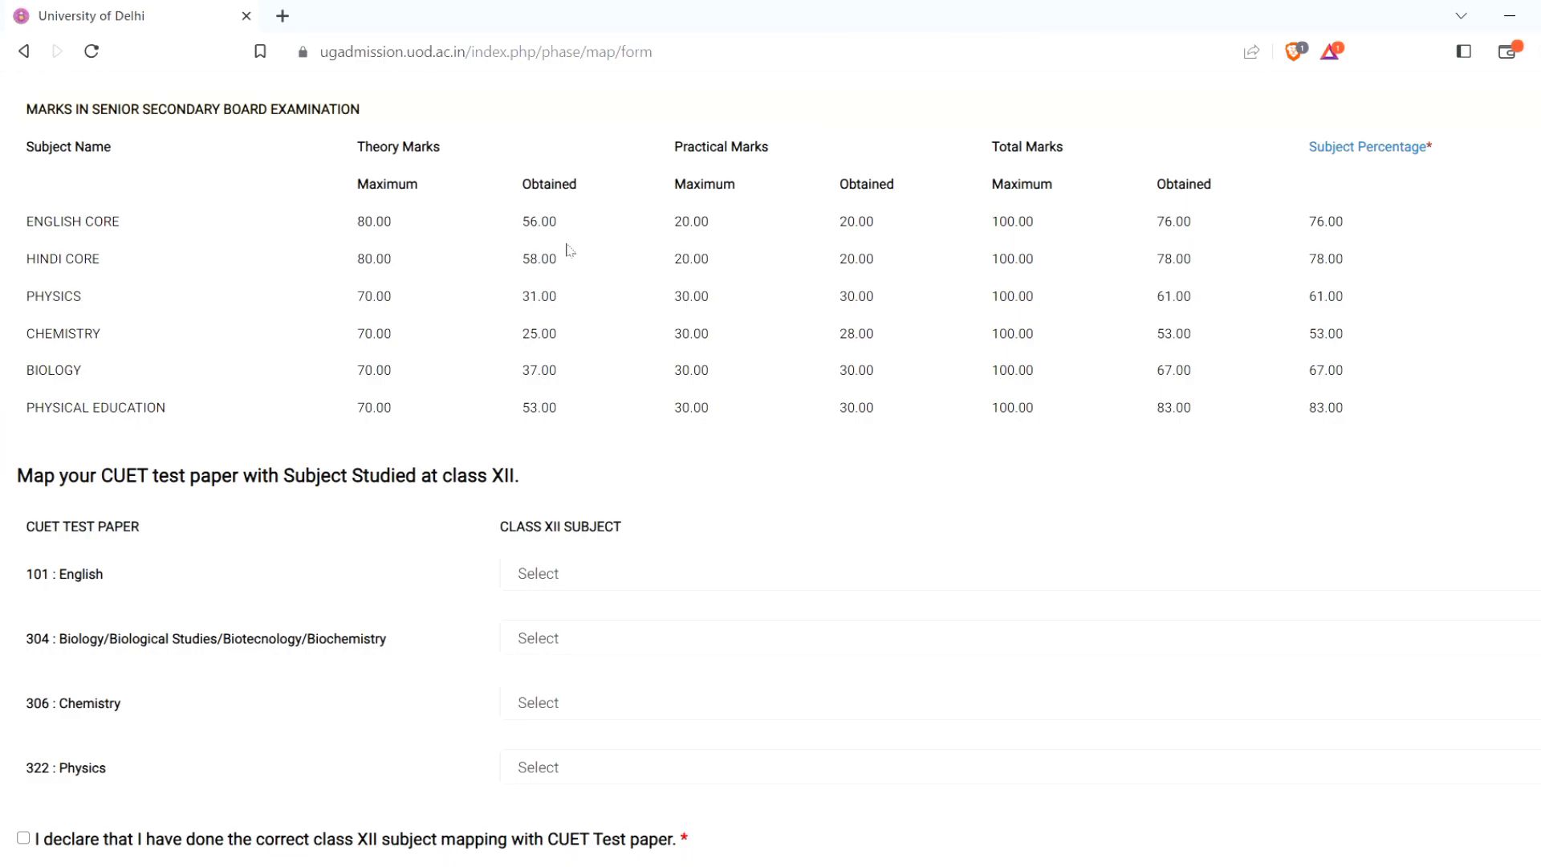
Step: Map the CUET test paper 101 : English to the class XII subject ENGLISH CORE
{"action": "scroll", "coordinate": [705, 429], "scroll_direction": "down", "scroll_amount": 2}
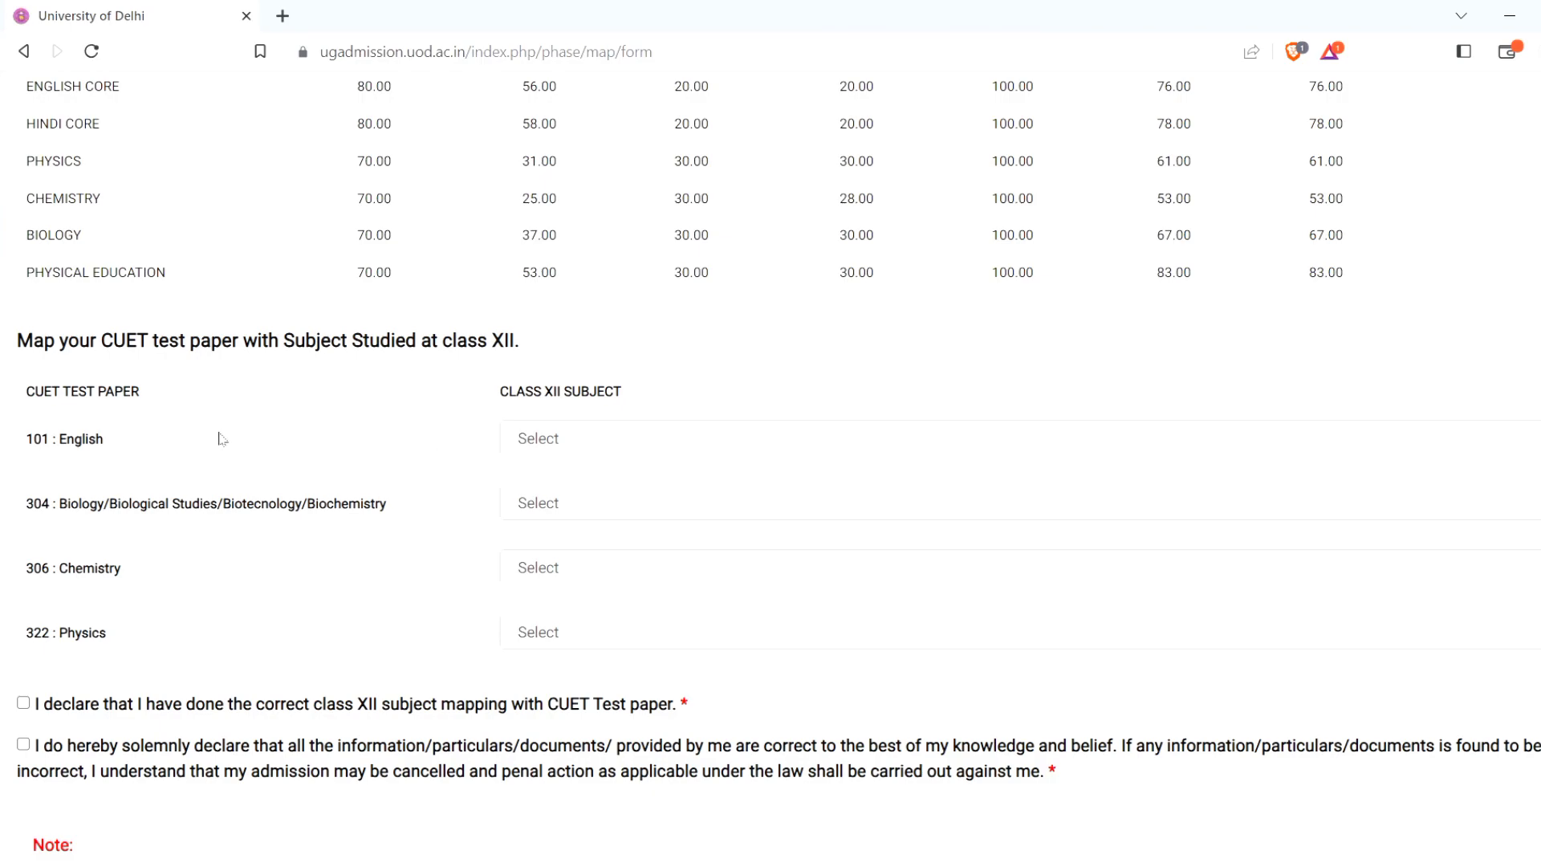
{"action": "left_click_drag", "start_coordinate": [6, 342], "coordinate": [539, 345]}
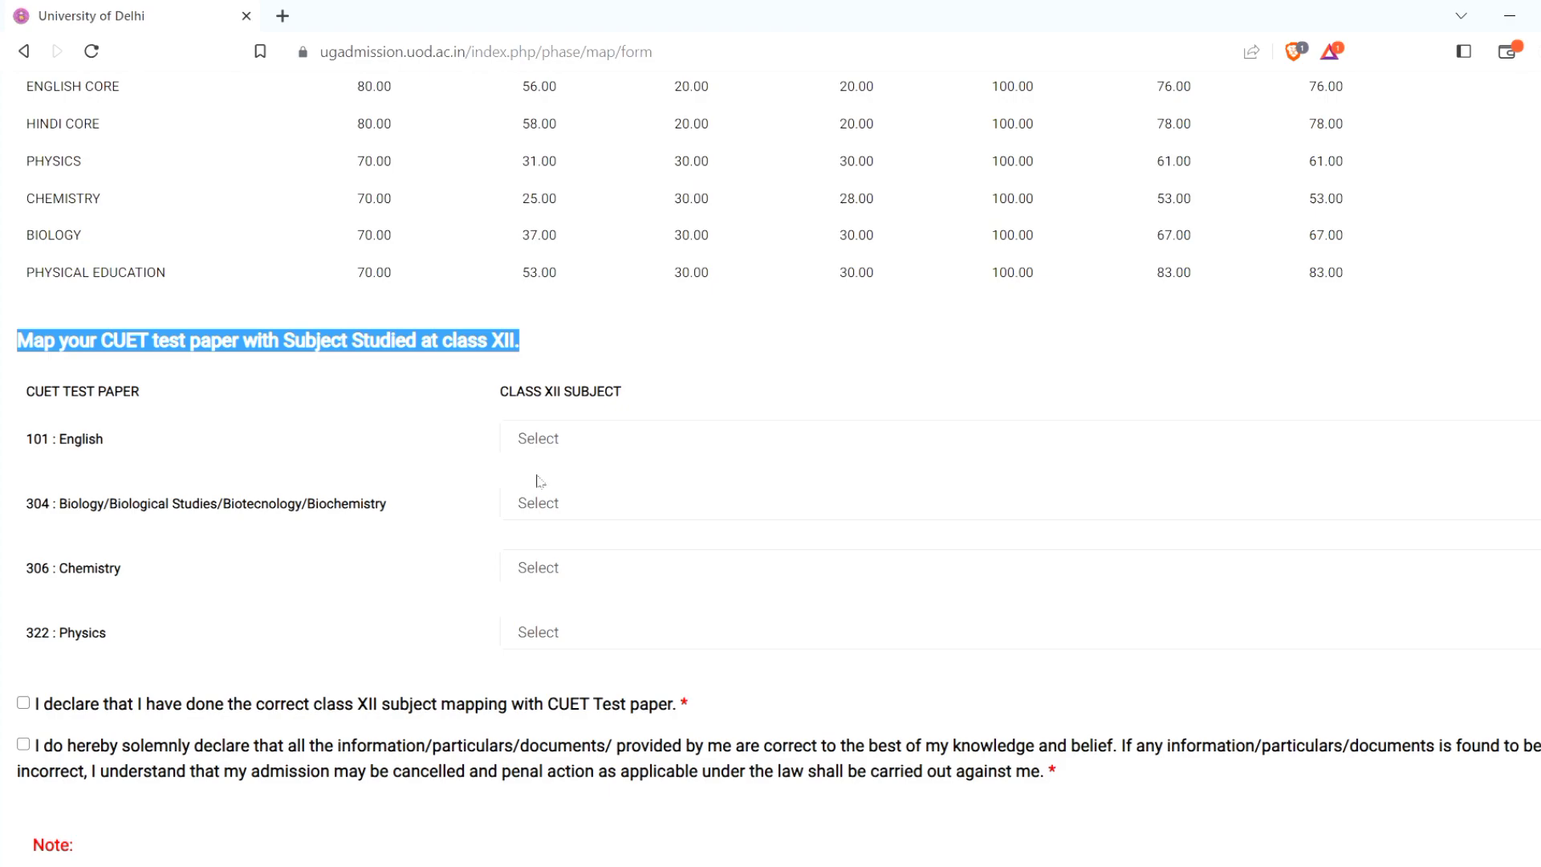
{"action": "left_click", "coordinate": [109, 451]}
{"action": "left_click", "coordinate": [533, 440]}
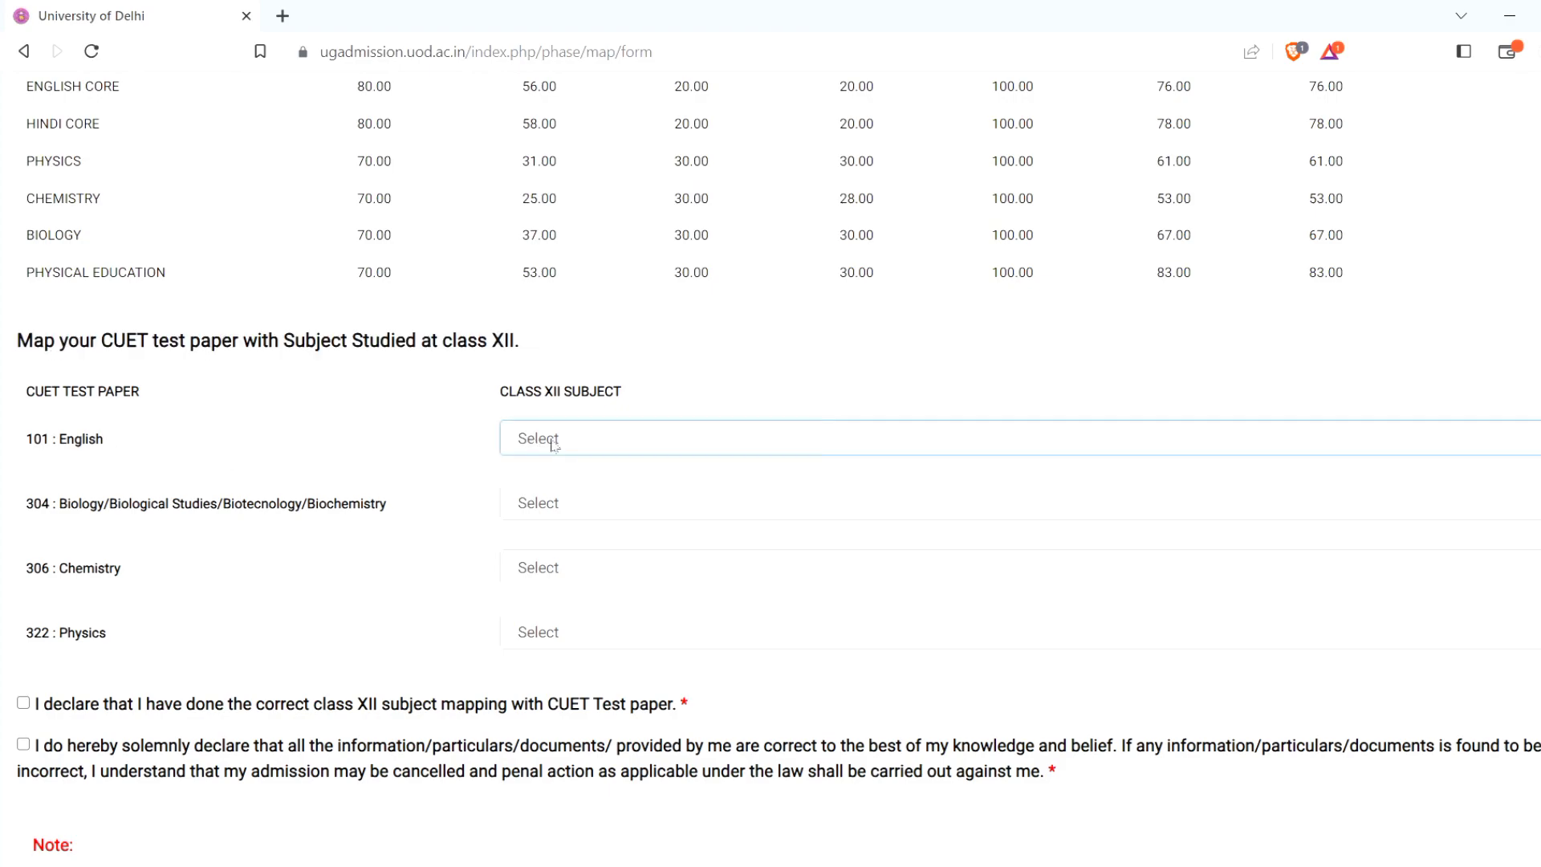
{"action": "left_click", "coordinate": [647, 610]}
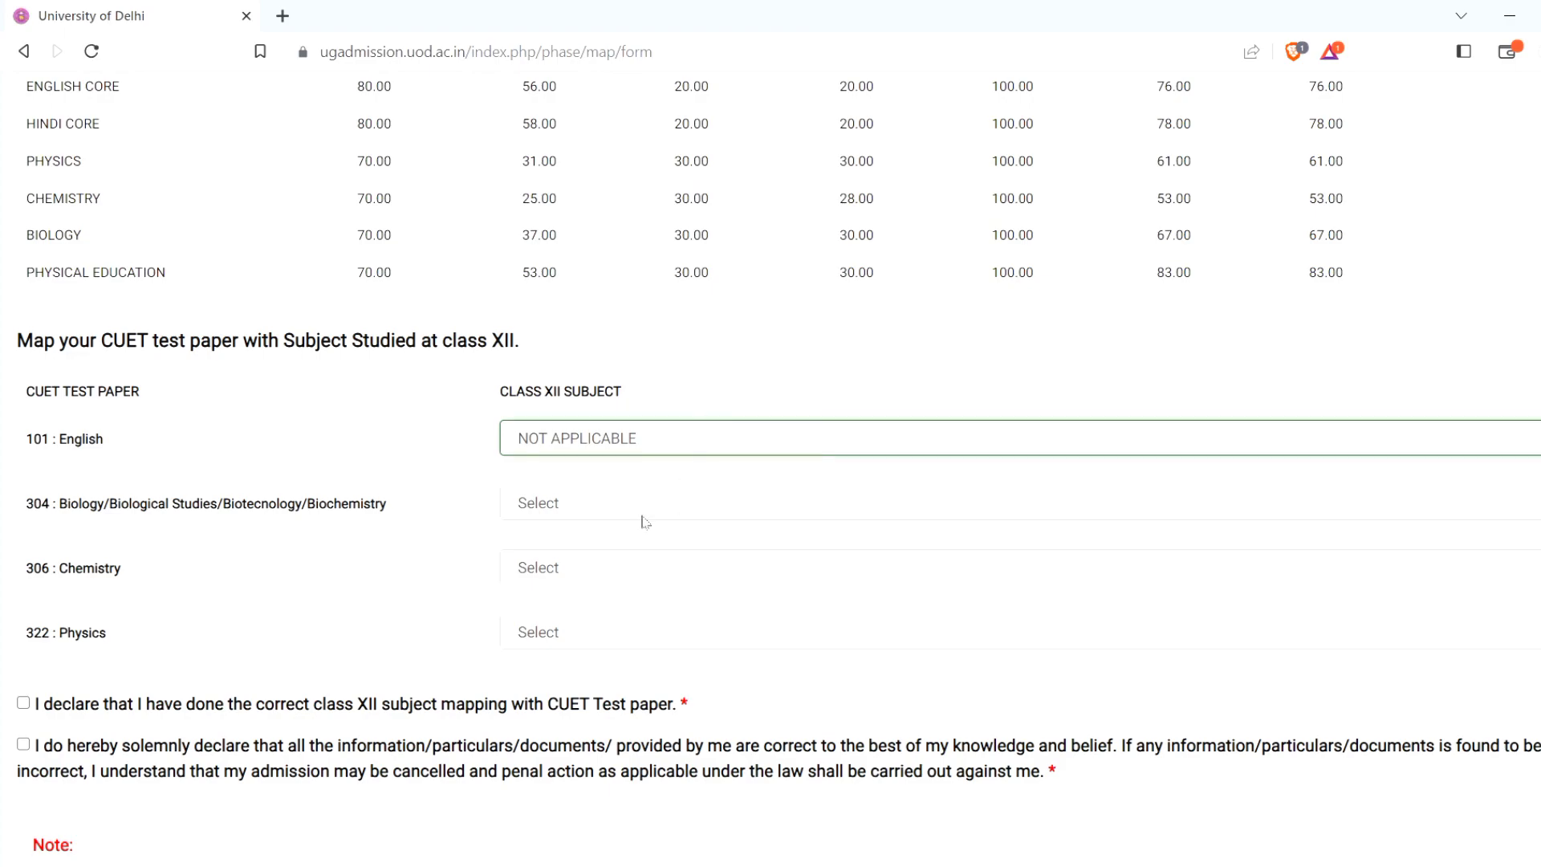
{"action": "key", "text": "Down"}
{"action": "left_click", "coordinate": [196, 92]}
{"action": "scroll", "coordinate": [184, 136], "scroll_direction": "up", "scroll_amount": 1}
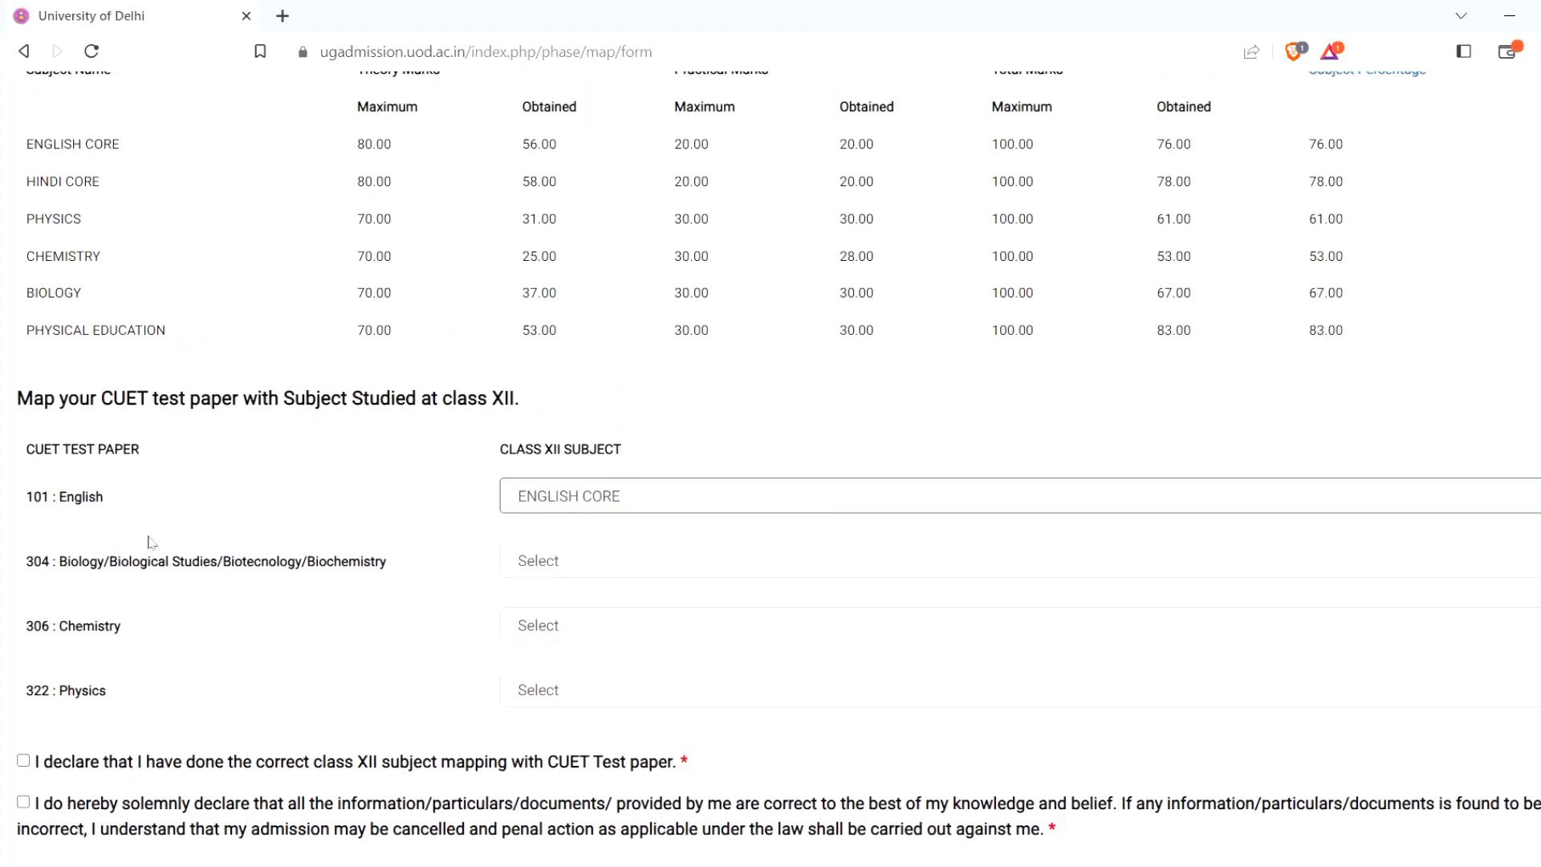
Step: Map the CUET test paper 304 (Biology/Biological Studies) to the class XII subject BIOLOGY
{"action": "left_click_drag", "start_coordinate": [132, 563], "coordinate": [377, 563]}
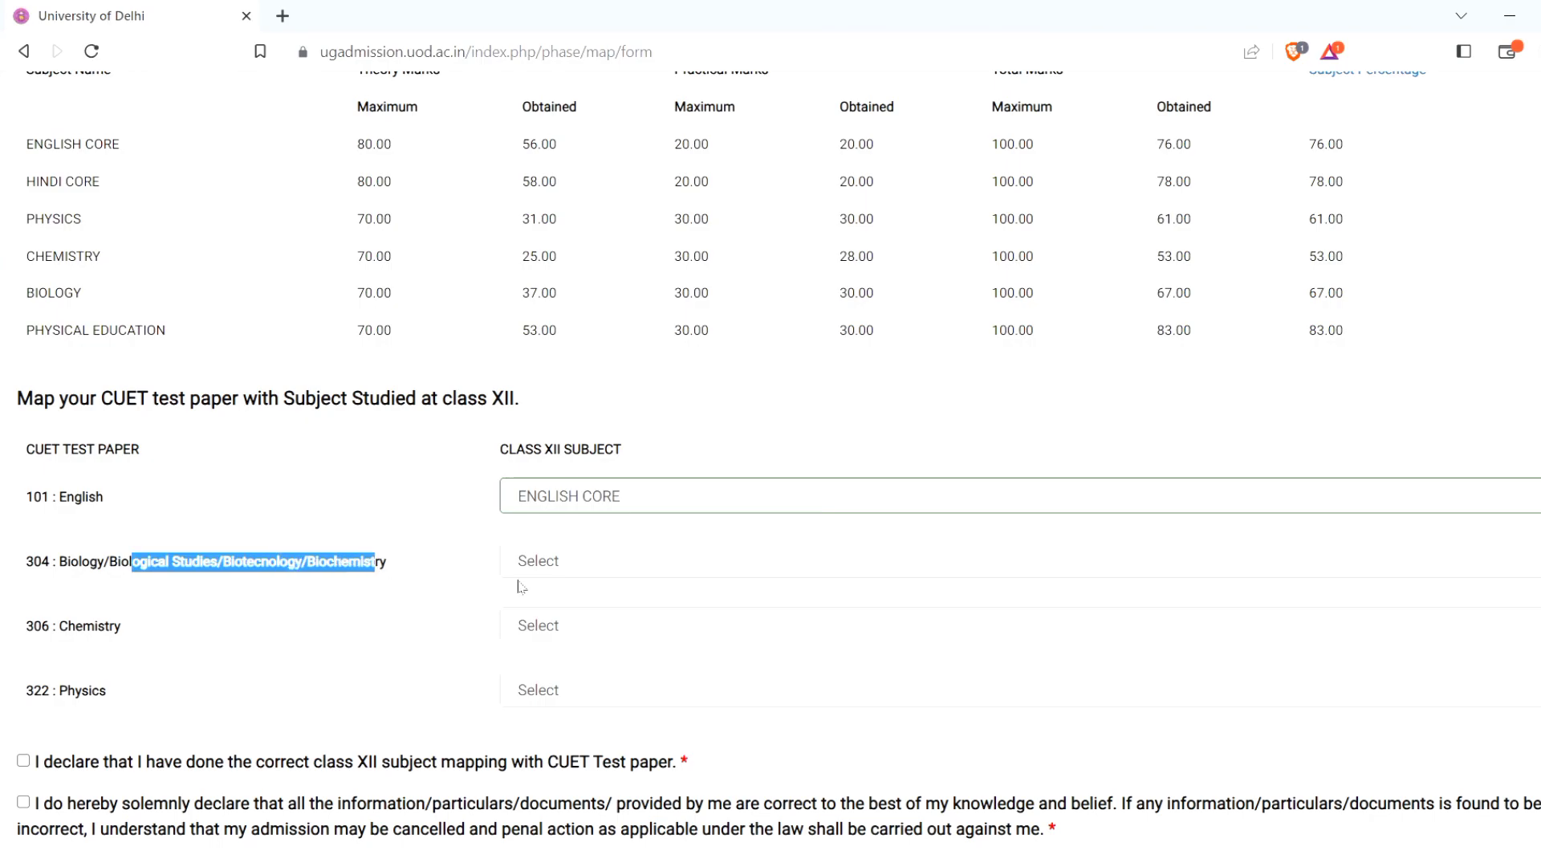
{"action": "left_click_drag", "start_coordinate": [65, 294], "coordinate": [181, 309]}
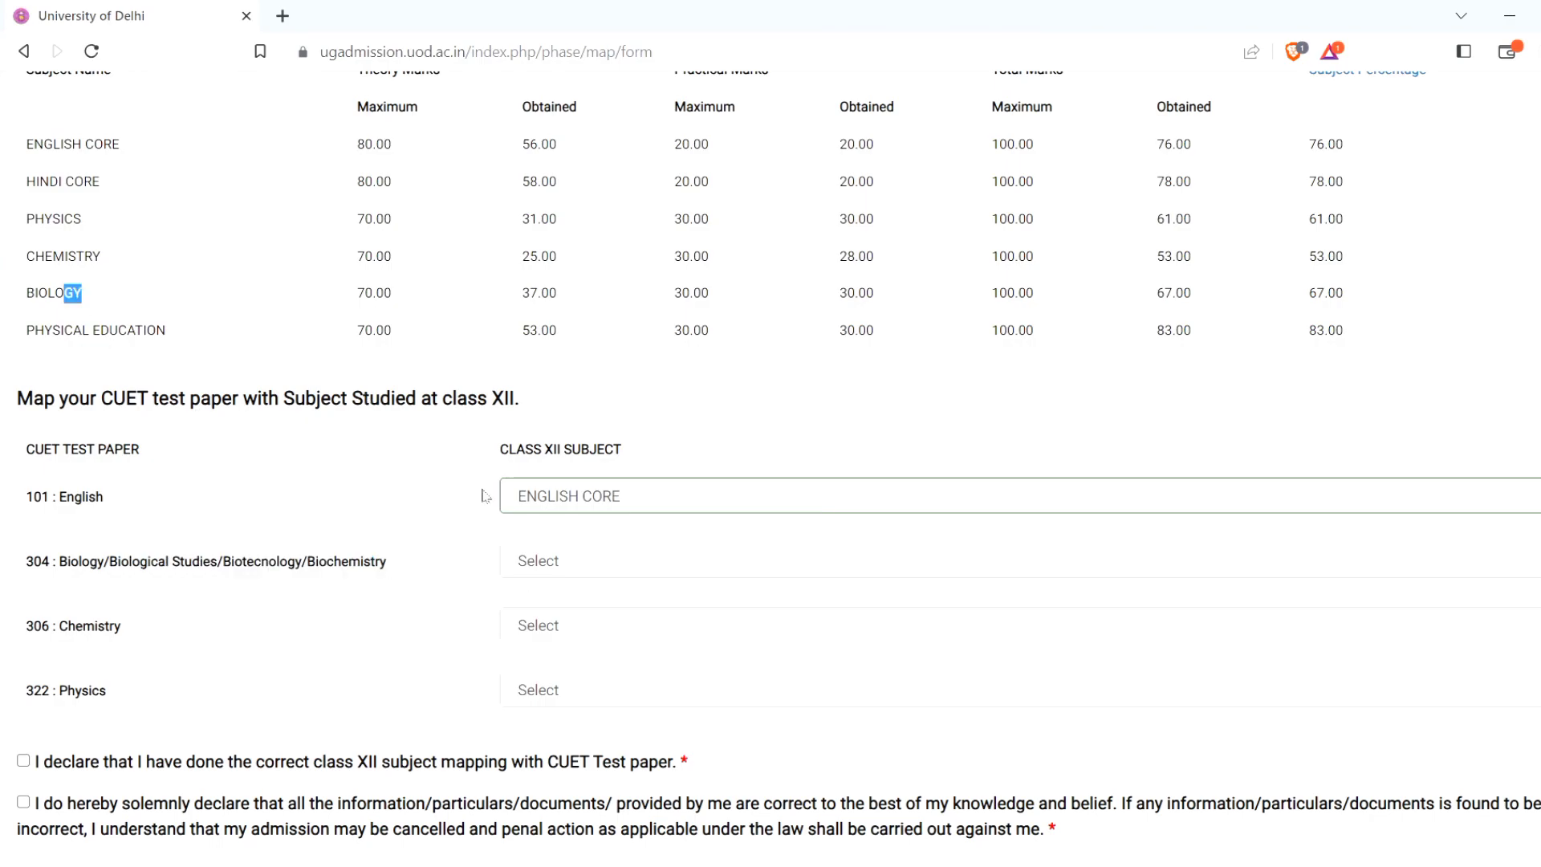
{"action": "left_click", "coordinate": [505, 559]}
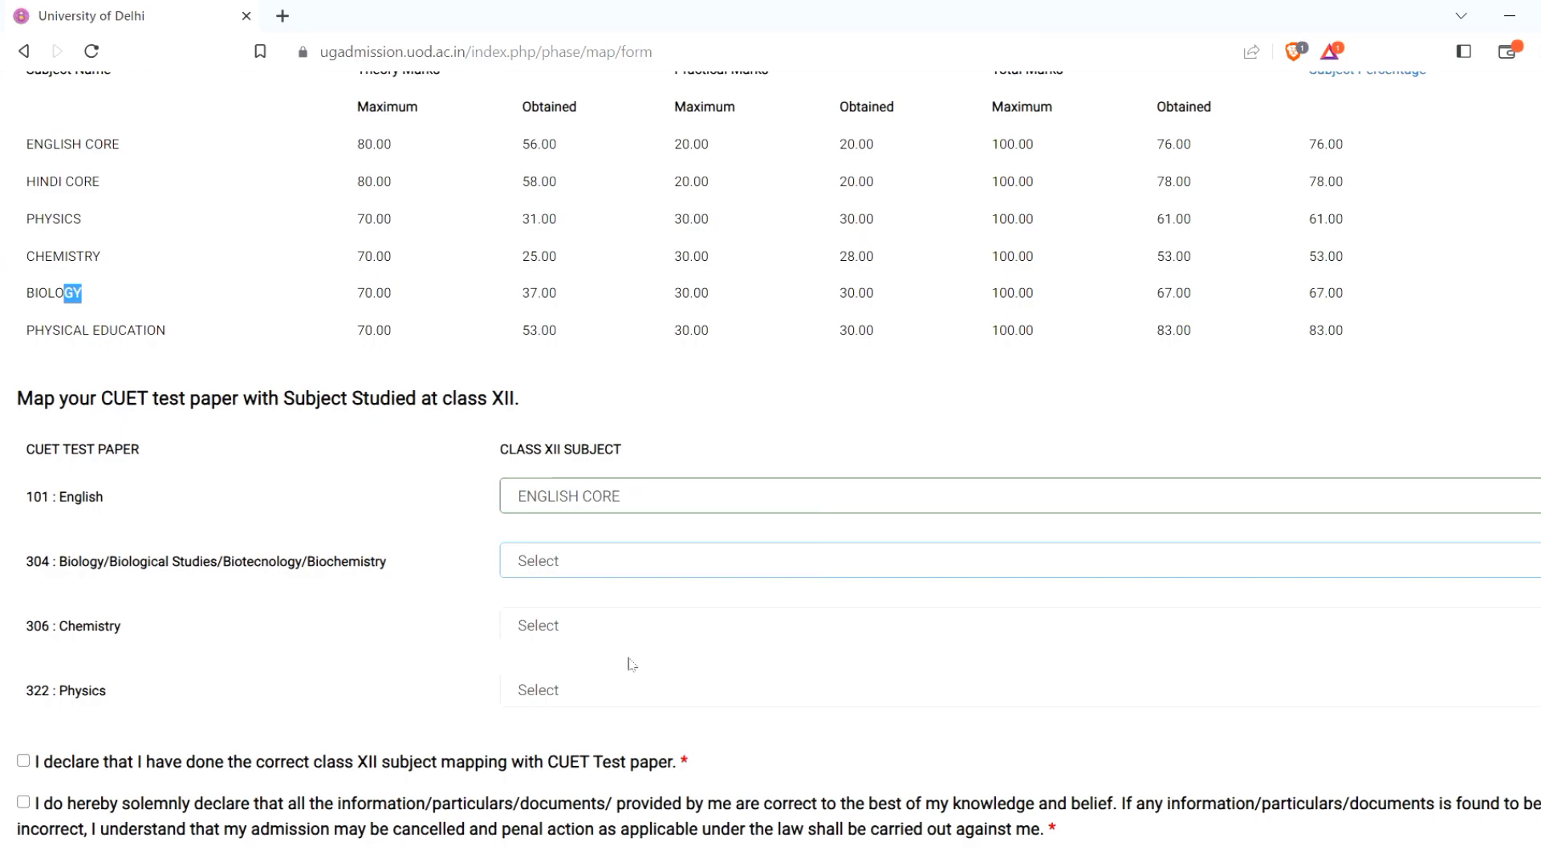
{"action": "key", "text": "c"}
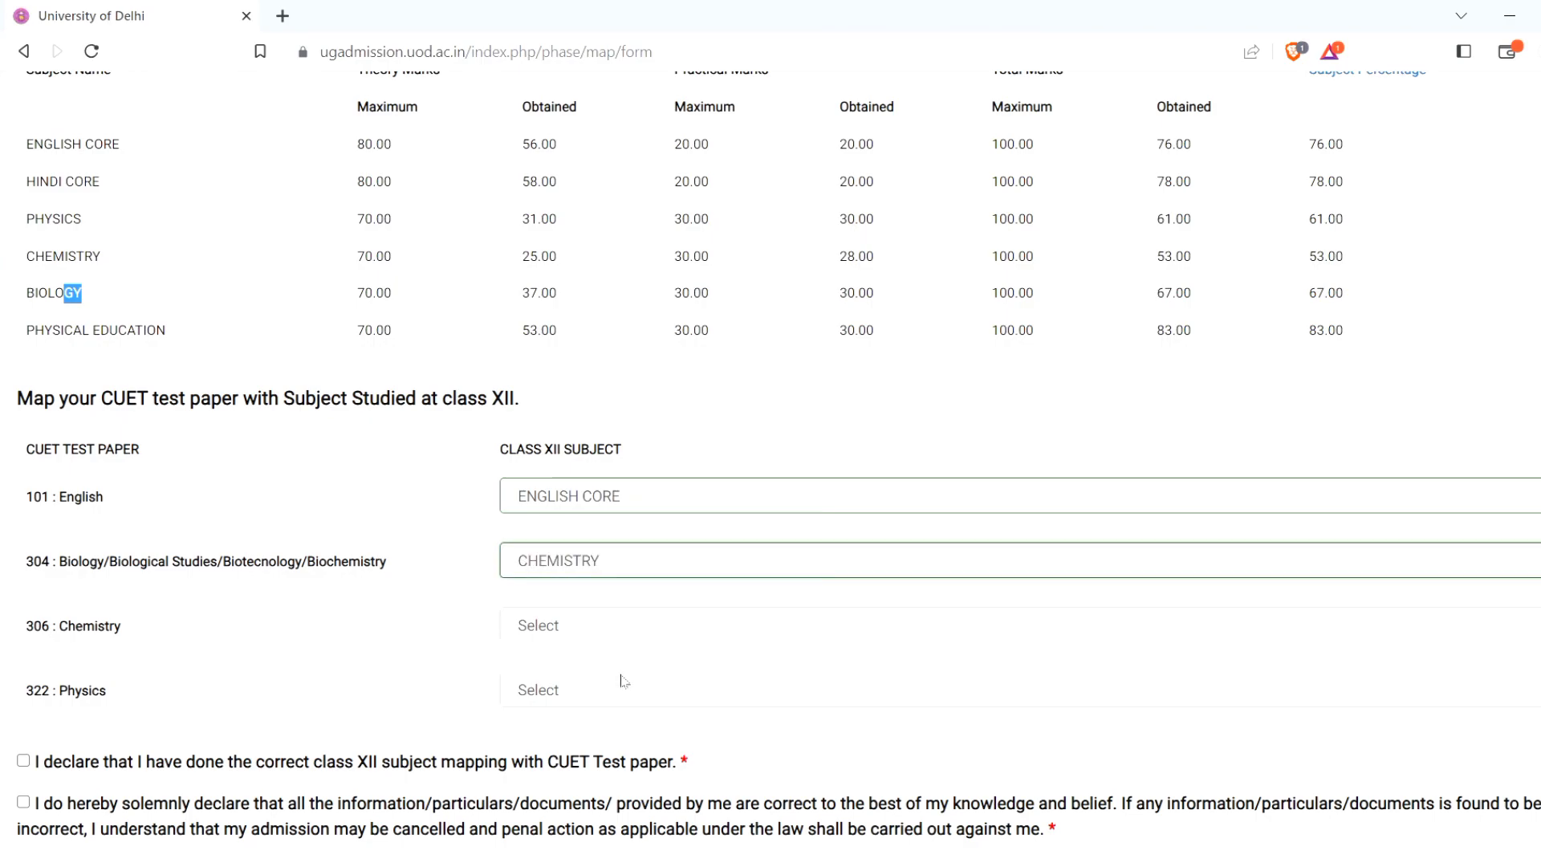
{"action": "left_click_drag", "start_coordinate": [352, 572], "coordinate": [192, 565]}
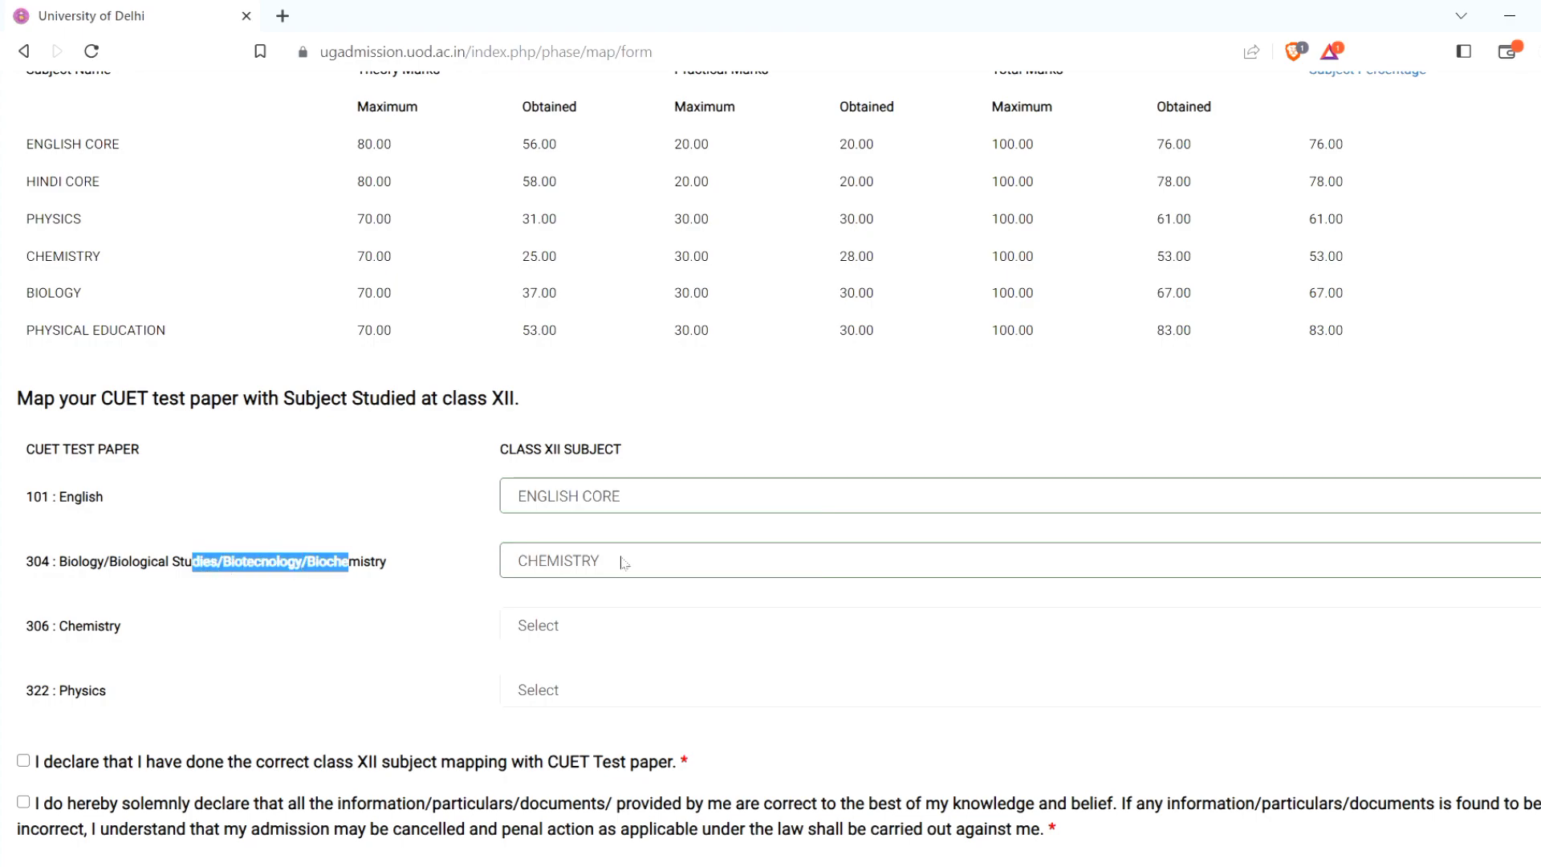
{"action": "key", "text": "b"}
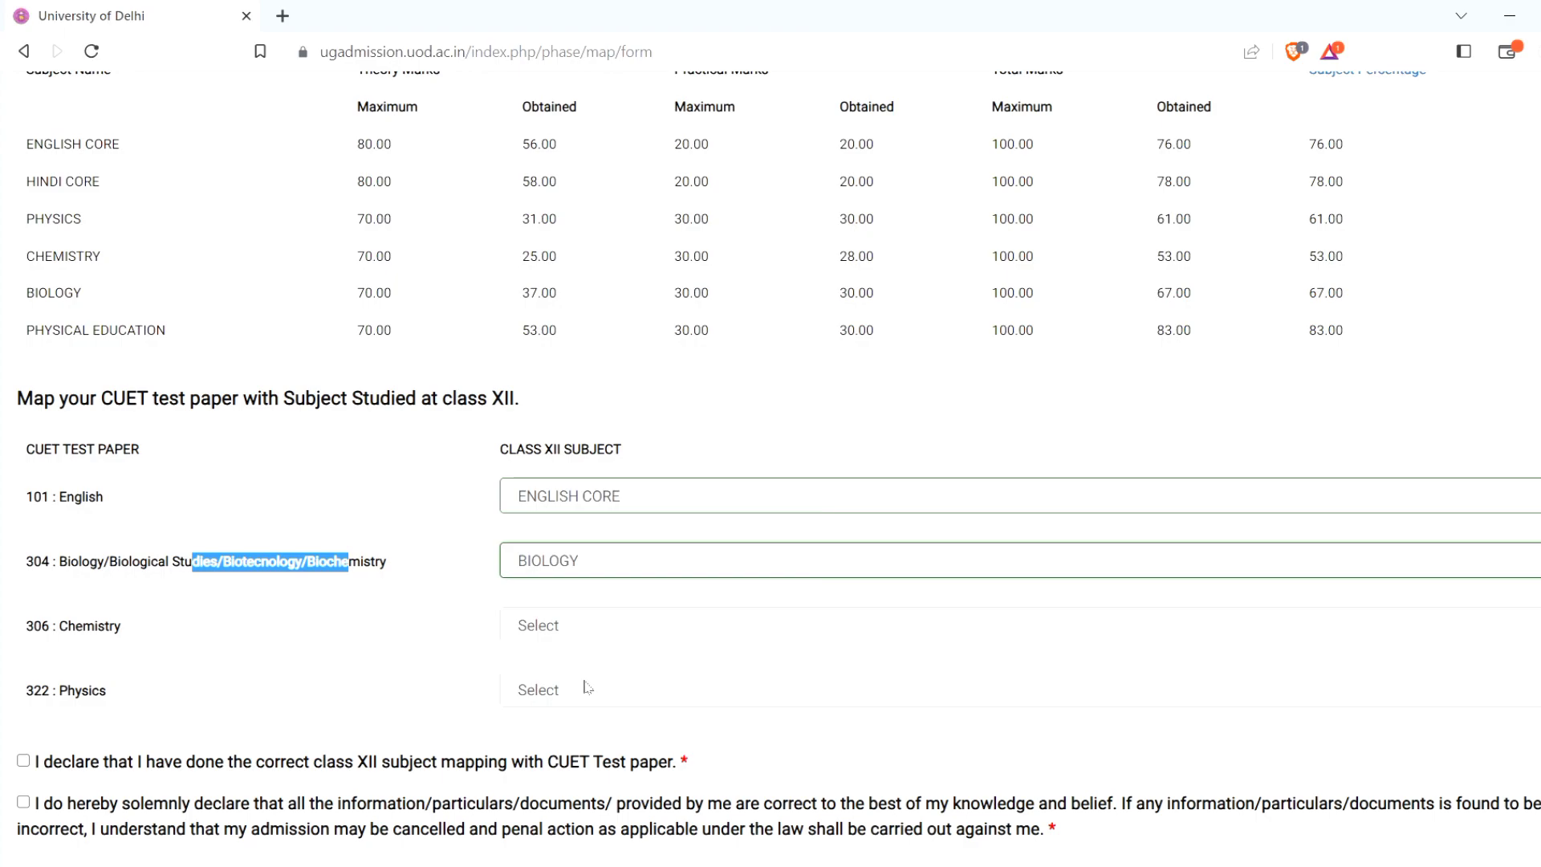
Step: Map the CUET papers 306 : Chemistry and 322 : Physics to the class XII subjects CHEMISTRY and PHYSICS
{"action": "left_click", "coordinate": [636, 635]}
{"action": "key", "text": "c"}
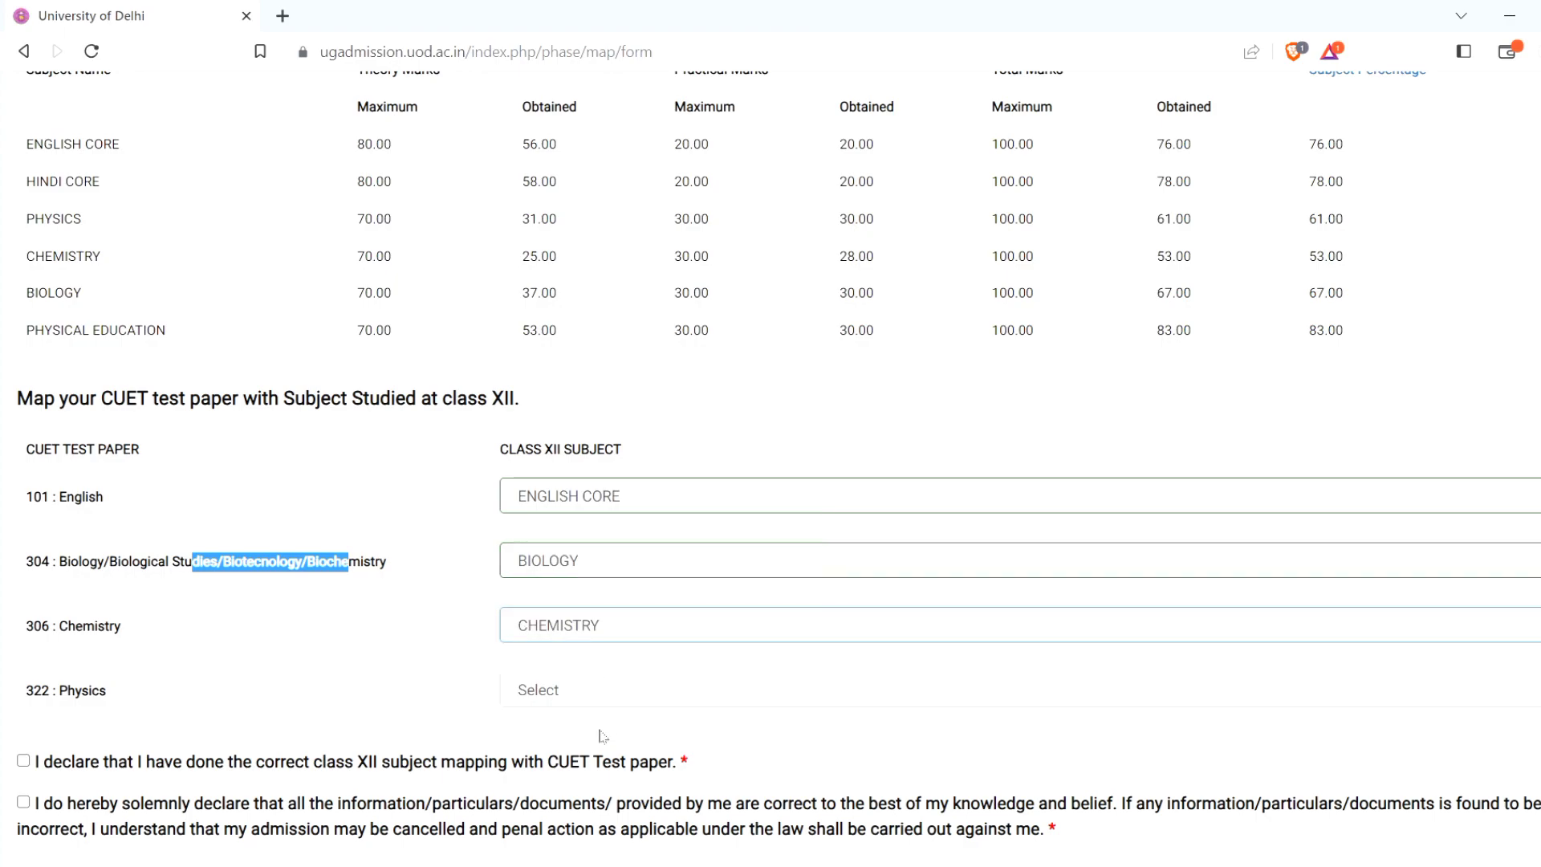
{"action": "left_click", "coordinate": [593, 692]}
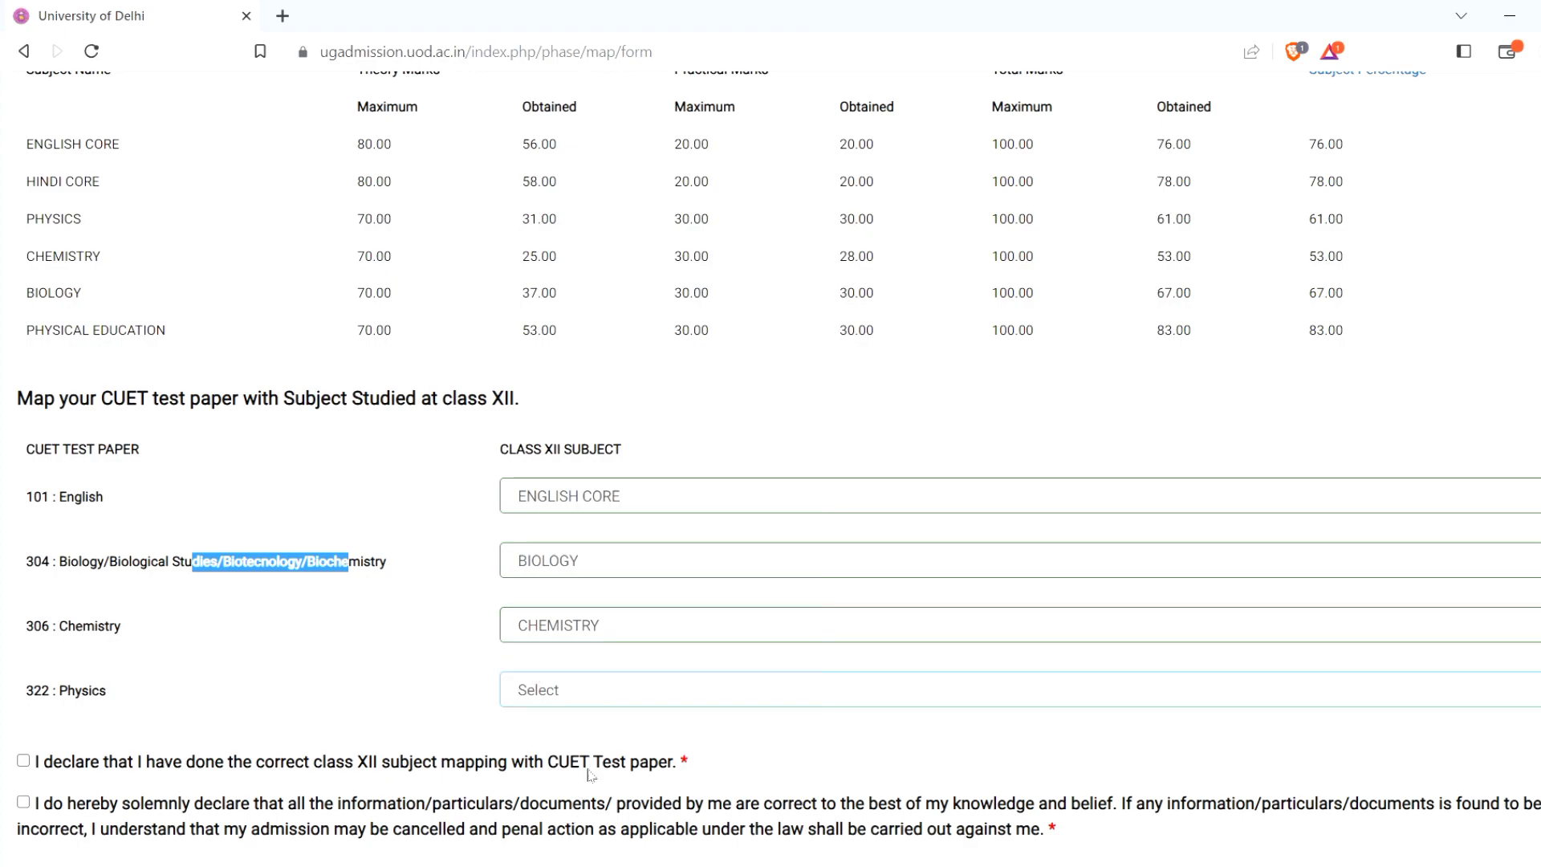
{"action": "key", "text": "p"}
{"action": "scroll", "coordinate": [588, 781], "scroll_direction": "down", "scroll_amount": 2}
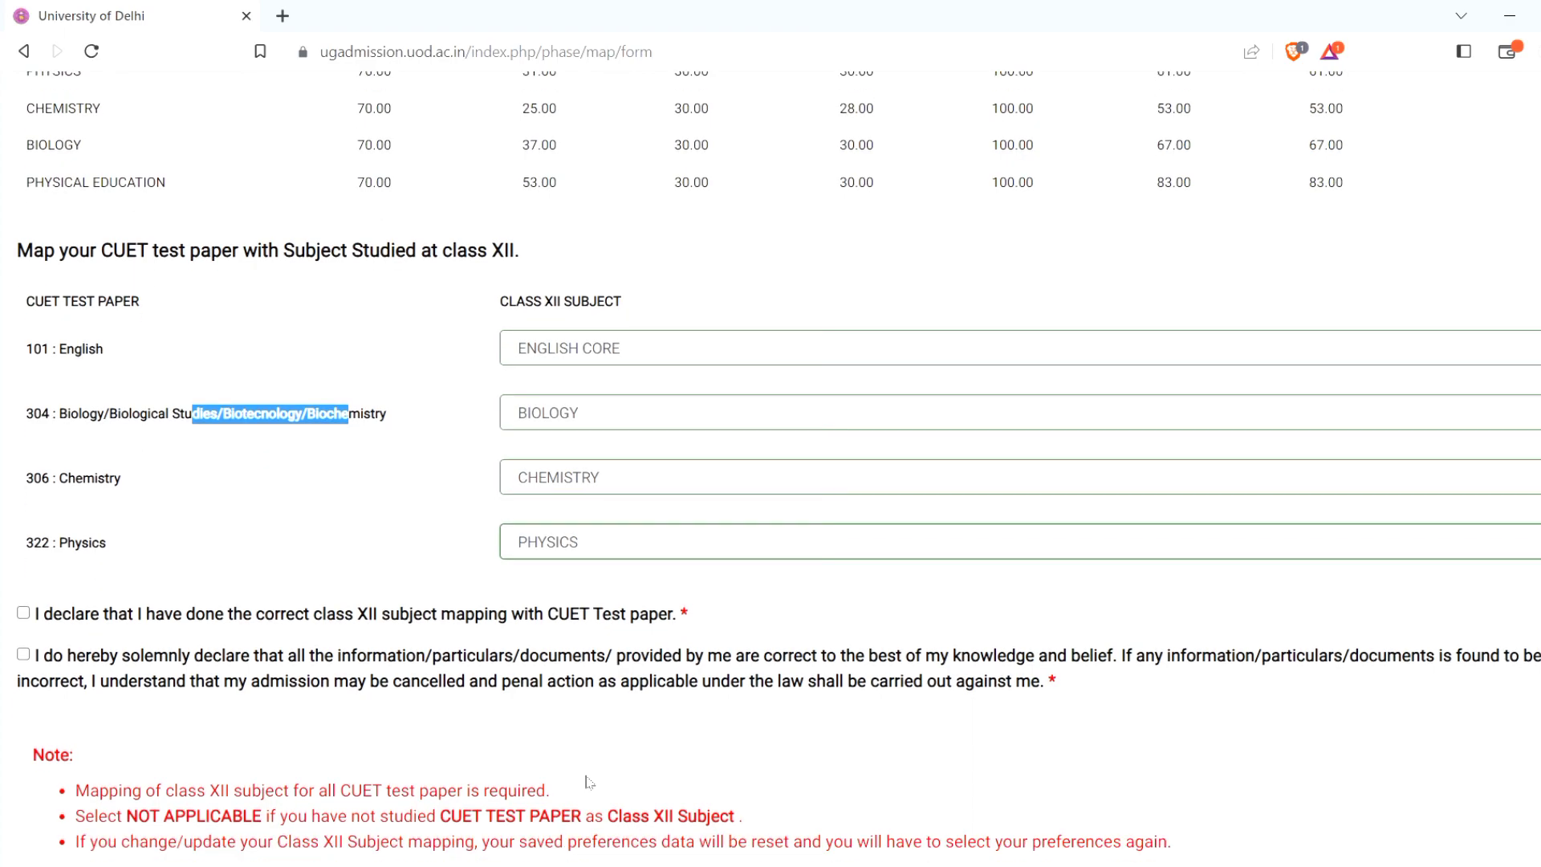
Step: Accept both declarations, on correct subject mapping and on the correctness of the information provided
{"action": "left_click", "coordinate": [744, 711]}
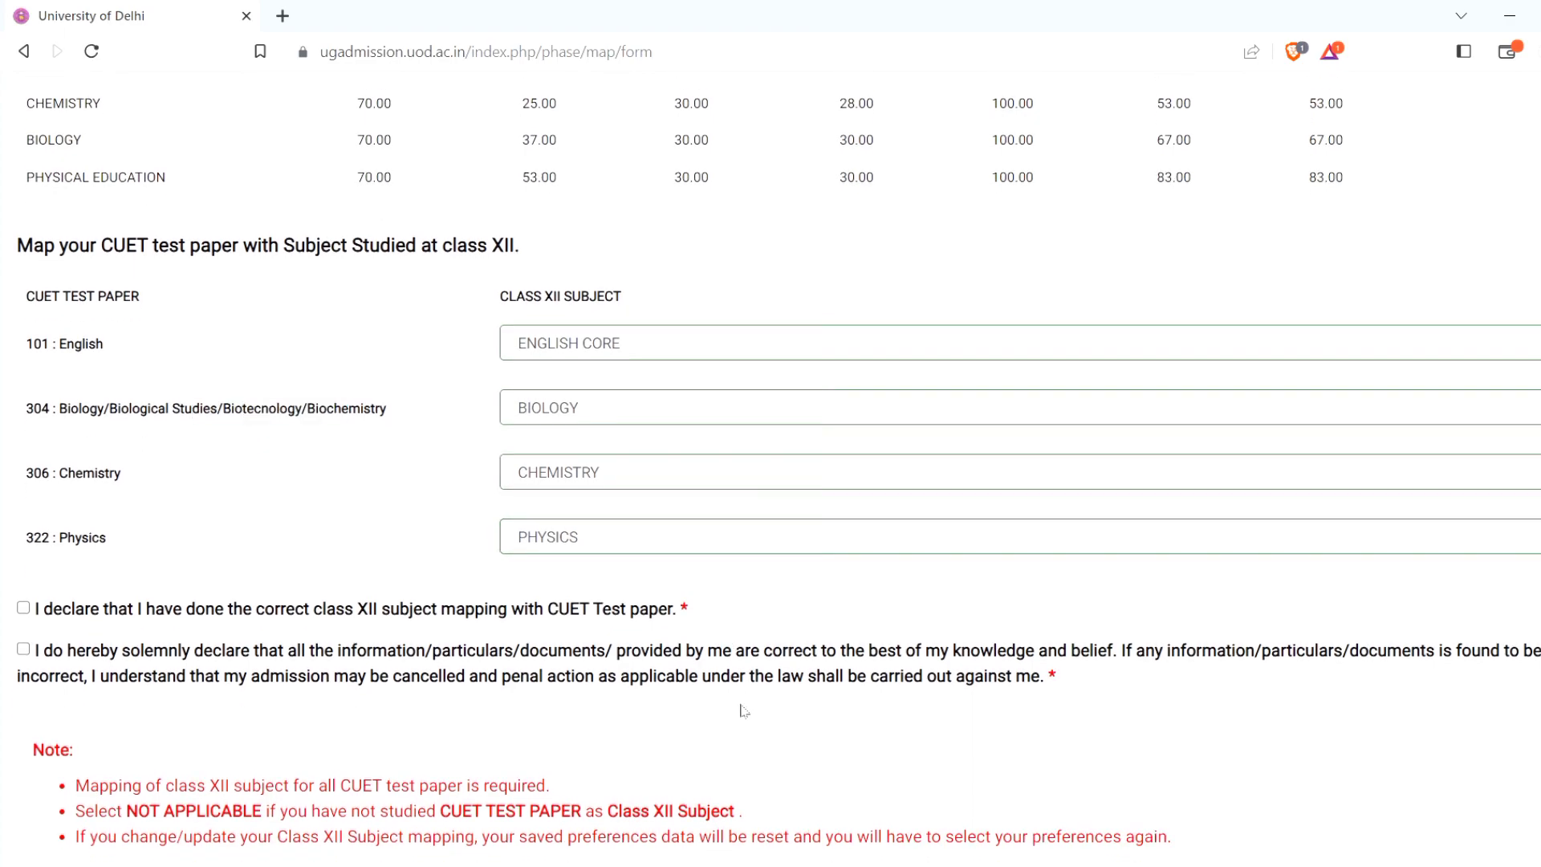
{"action": "left_click", "coordinate": [23, 608]}
{"action": "left_click", "coordinate": [23, 648]}
Step: Read the notes below the declarations on mapping class XII subjects and on choosing NOT APPLICABLE
{"action": "scroll", "coordinate": [311, 767], "scroll_direction": "down", "scroll_amount": 2}
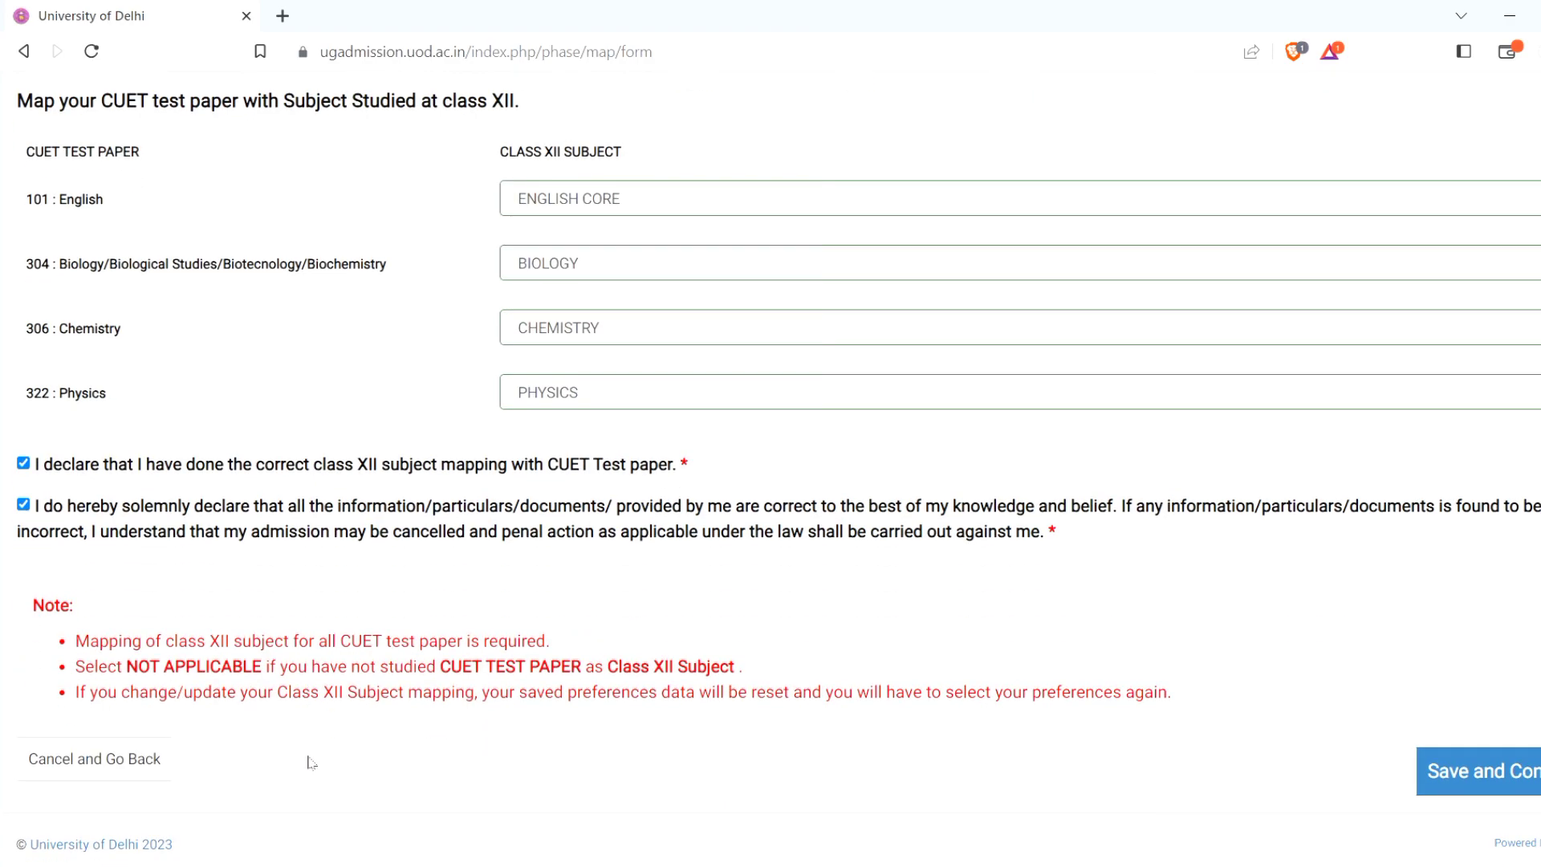
{"action": "left_click_drag", "start_coordinate": [100, 640], "coordinate": [336, 641]}
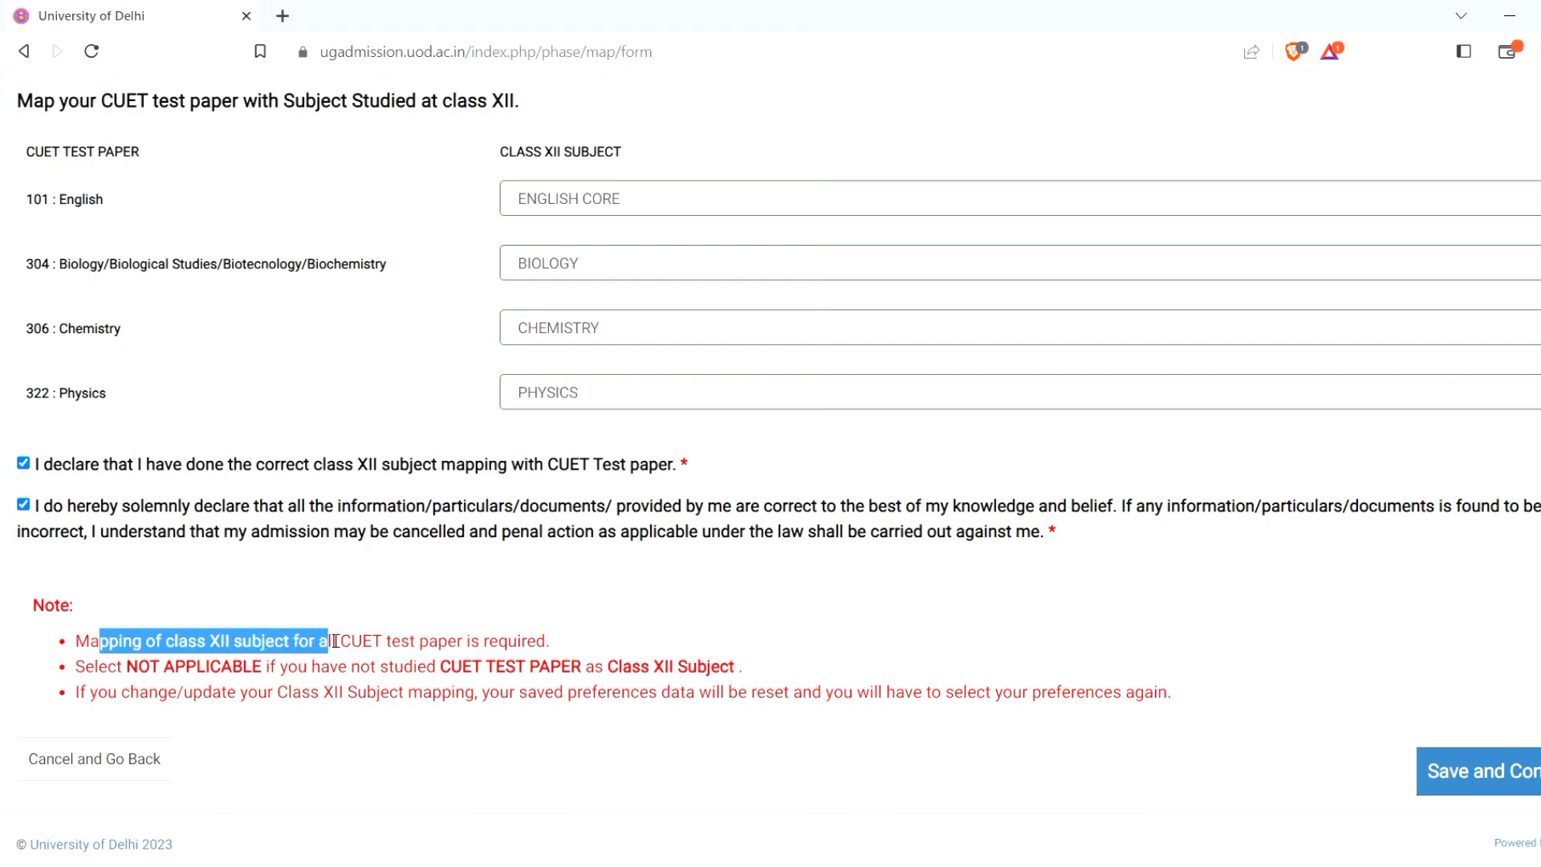
{"action": "left_click", "coordinate": [457, 719]}
{"action": "left_click_drag", "start_coordinate": [146, 640], "coordinate": [332, 641]}
{"action": "left_click", "coordinate": [460, 727]}
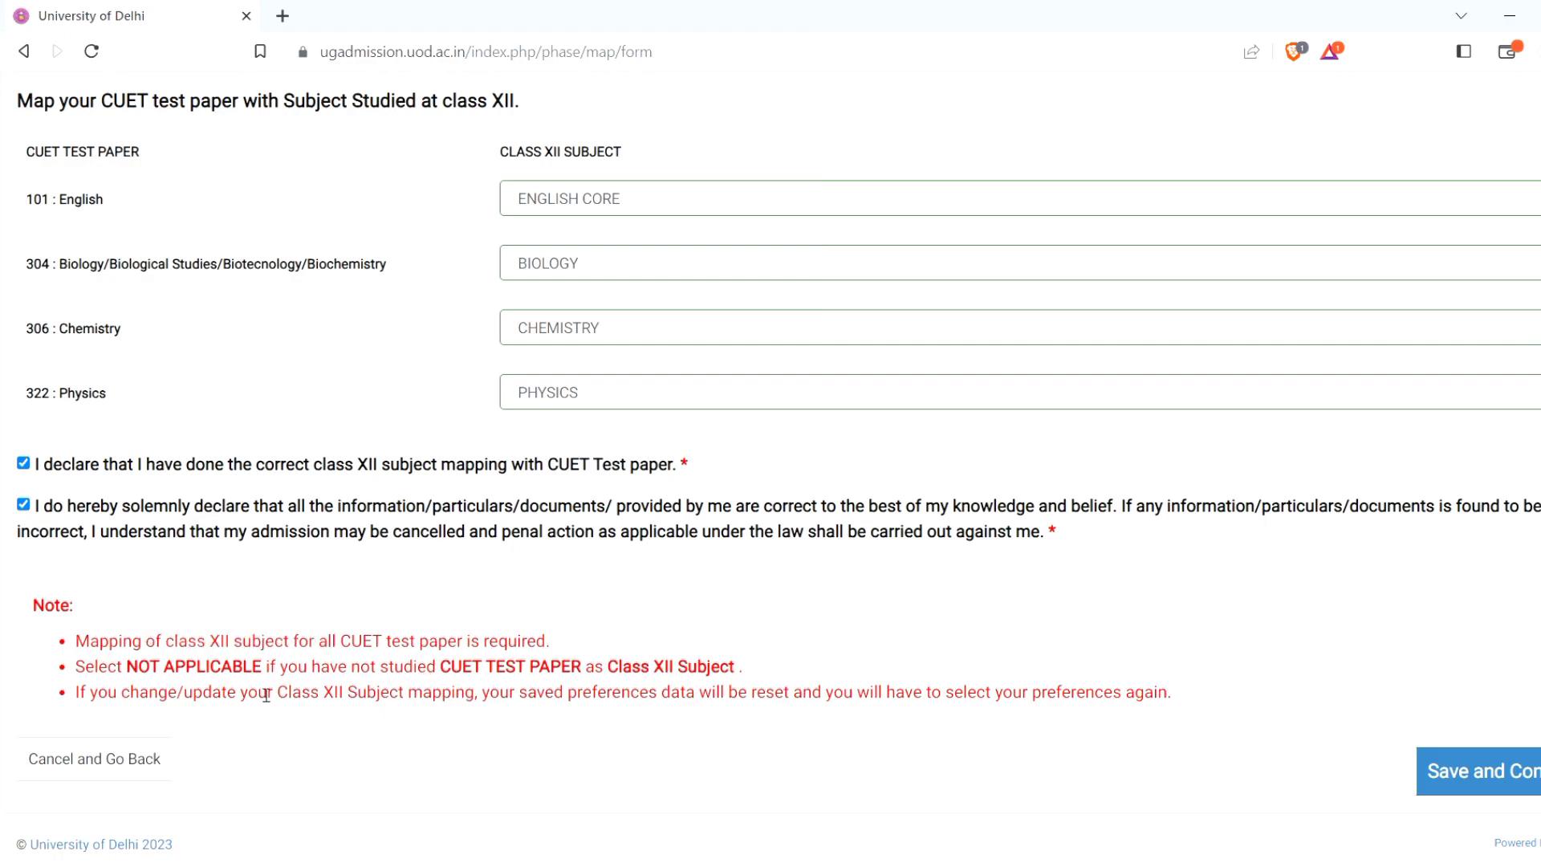
{"action": "left_click_drag", "start_coordinate": [99, 666], "coordinate": [719, 675]}
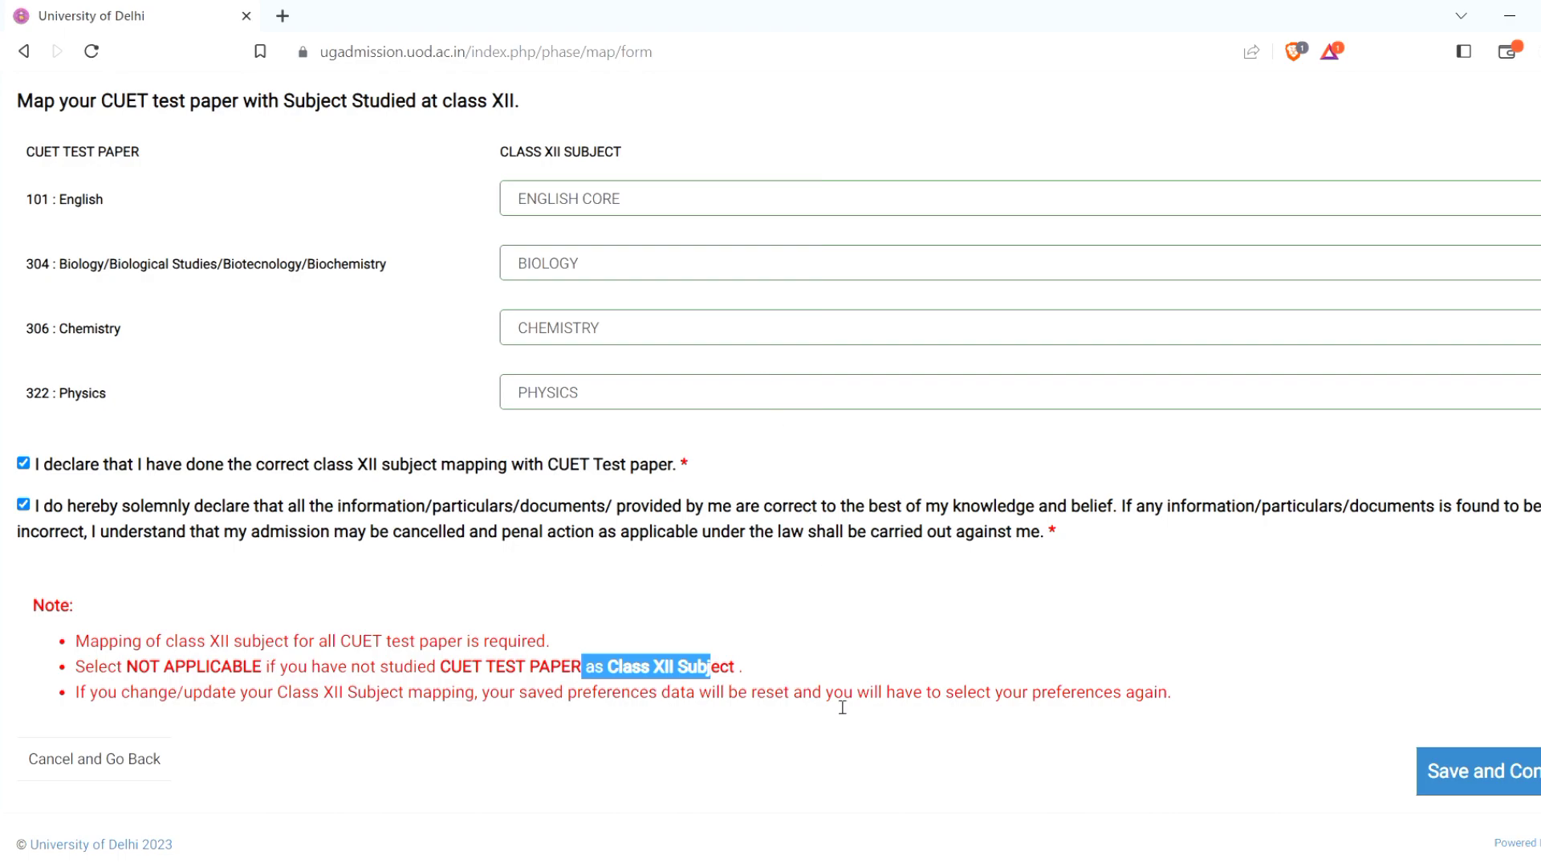
{"action": "left_click", "coordinate": [819, 803]}
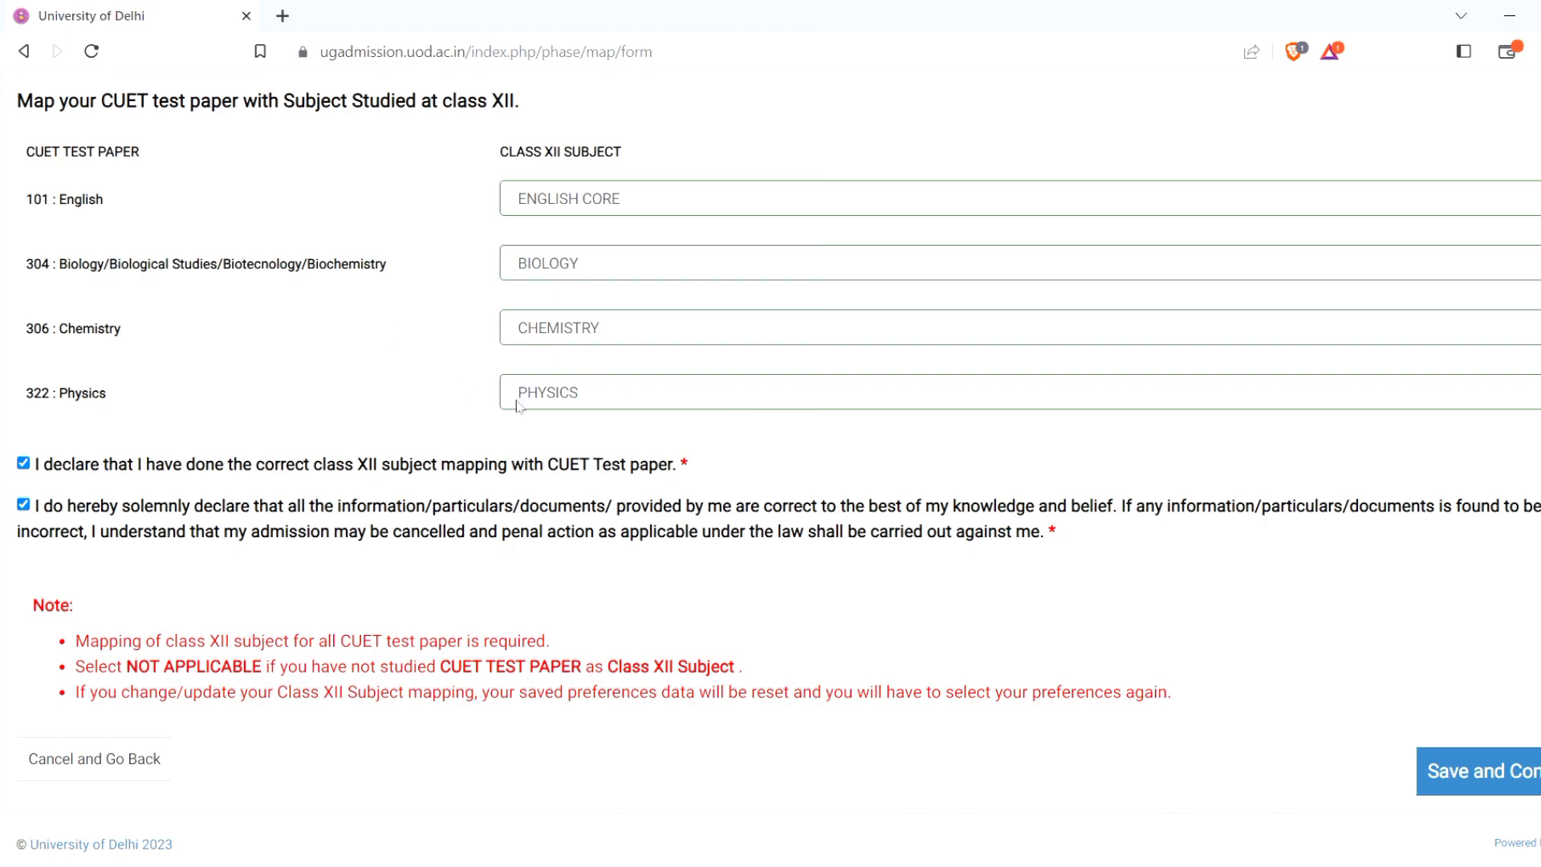
Step: Save the subject mapping and proceed from its preview to the programme eligibility page
{"action": "left_click", "coordinate": [1477, 770]}
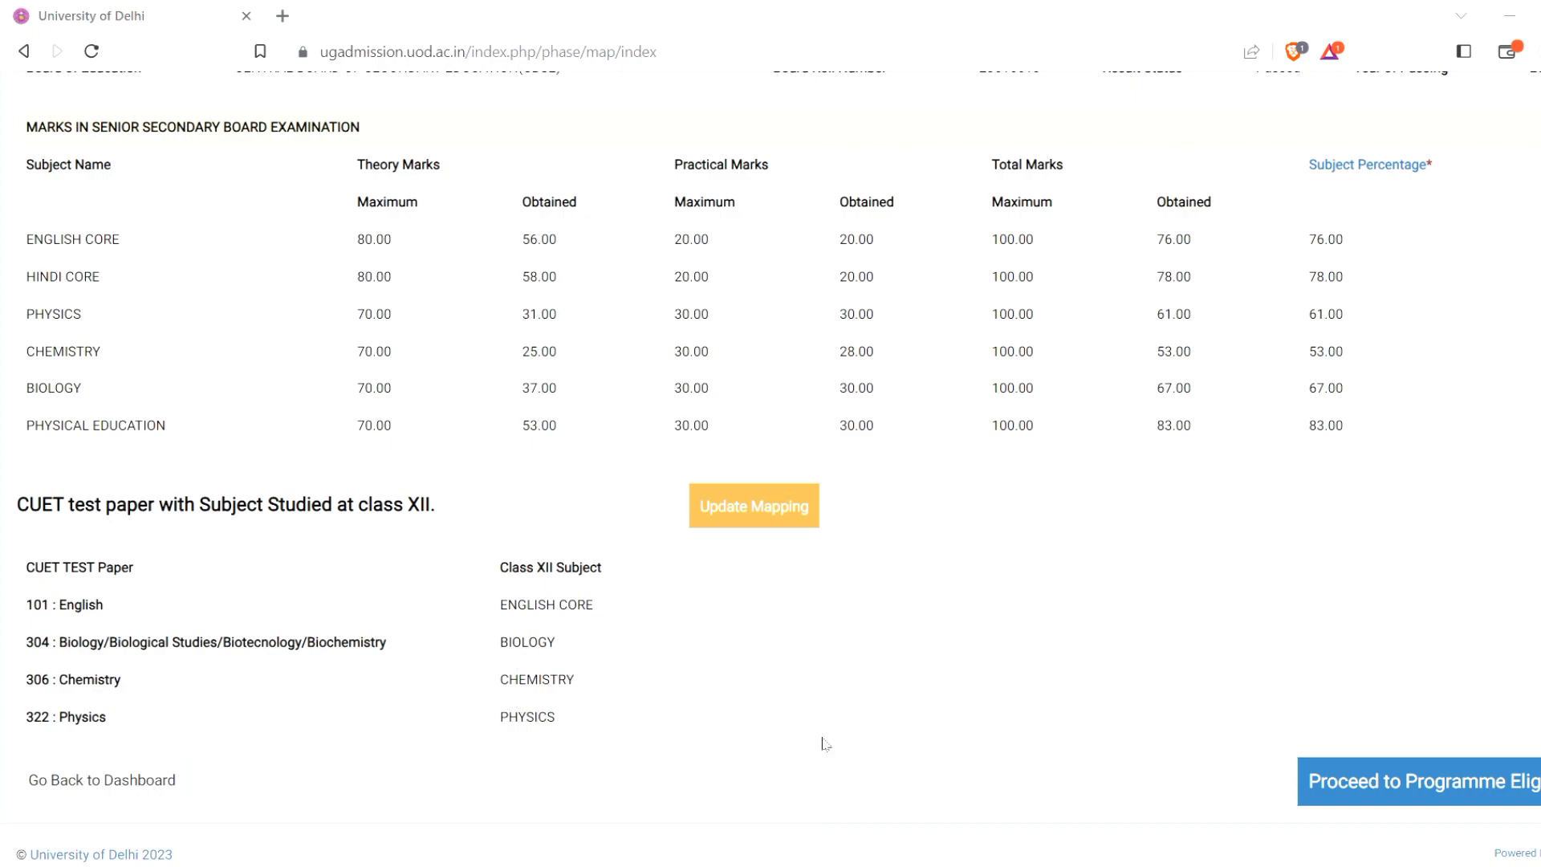
{"action": "left_click", "coordinate": [1339, 776]}
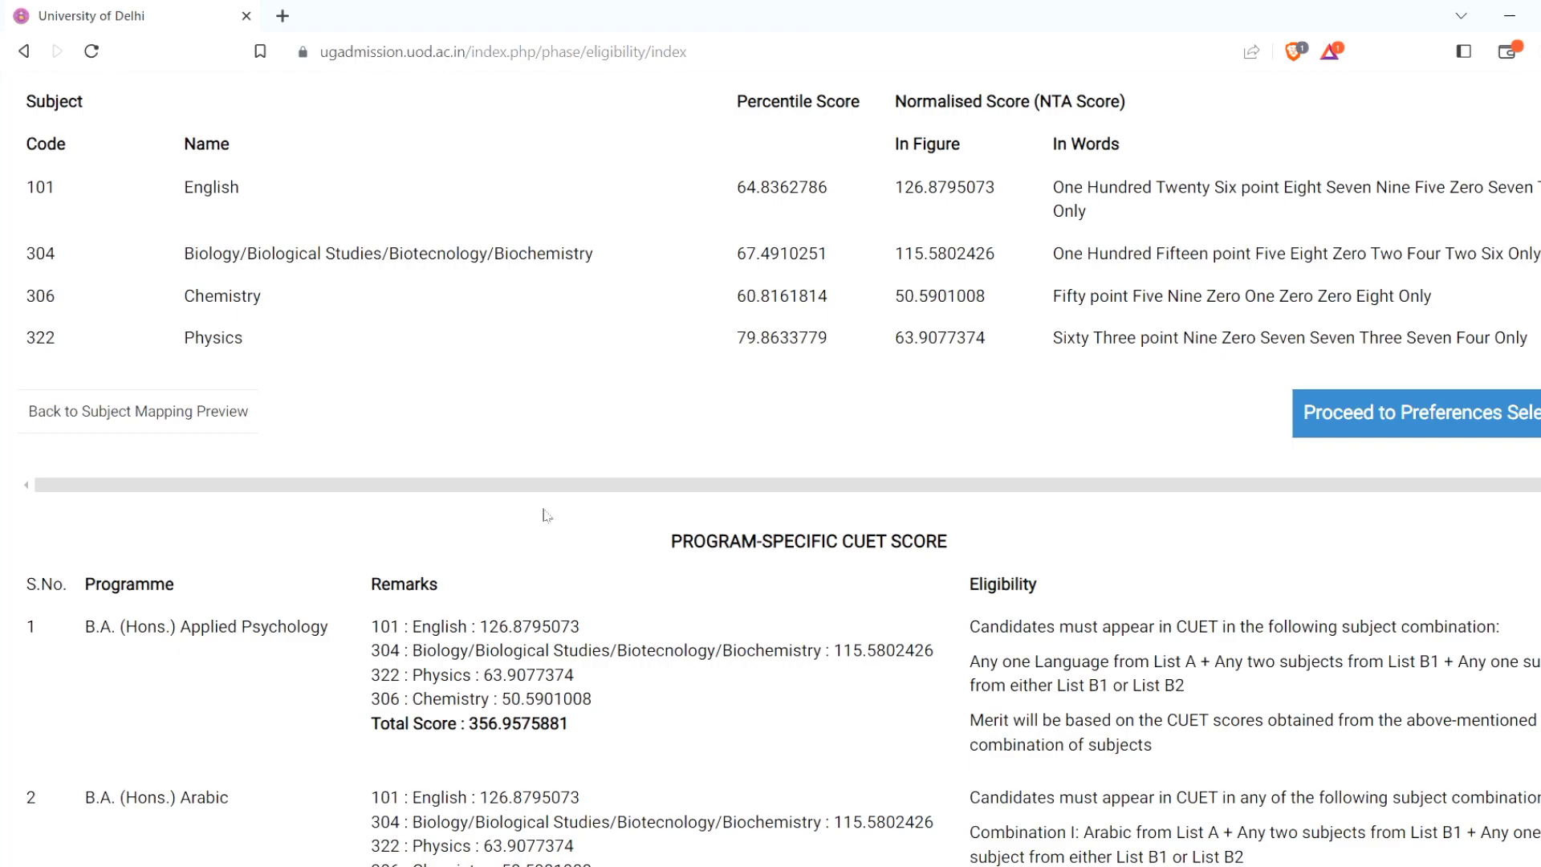
Step: Examine the normalised NTA scores of the CUET subjects, including English and Biology
{"action": "left_click_drag", "start_coordinate": [204, 188], "coordinate": [458, 194]}
{"action": "left_click_drag", "start_coordinate": [887, 215], "coordinate": [1114, 201]}
{"action": "left_click_drag", "start_coordinate": [904, 254], "coordinate": [1087, 254]}
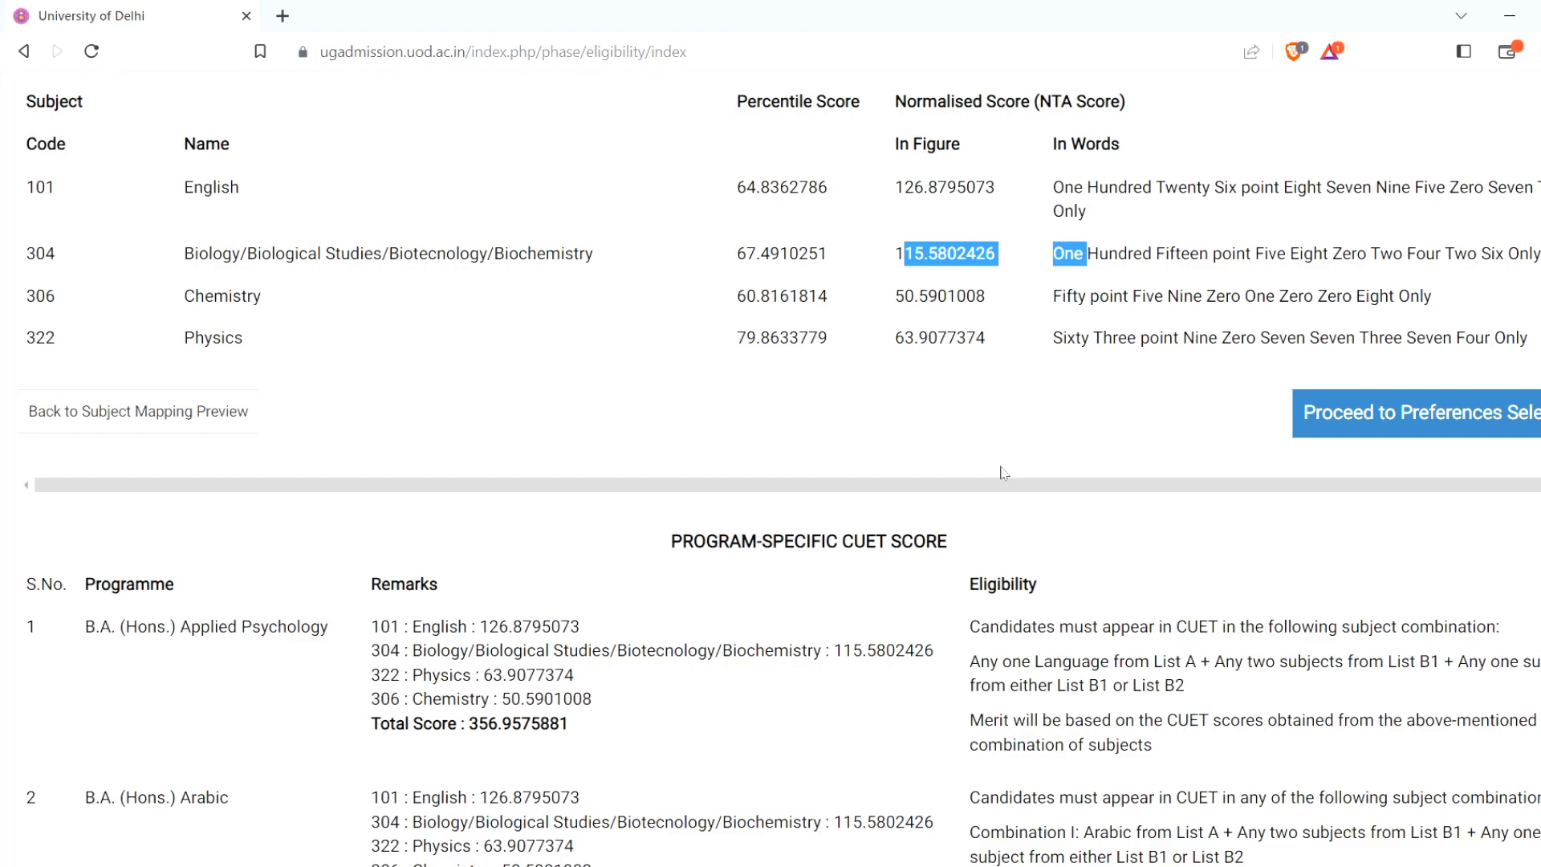
{"action": "left_click_drag", "start_coordinate": [894, 256], "coordinate": [923, 295]}
{"action": "left_click", "coordinate": [866, 460]}
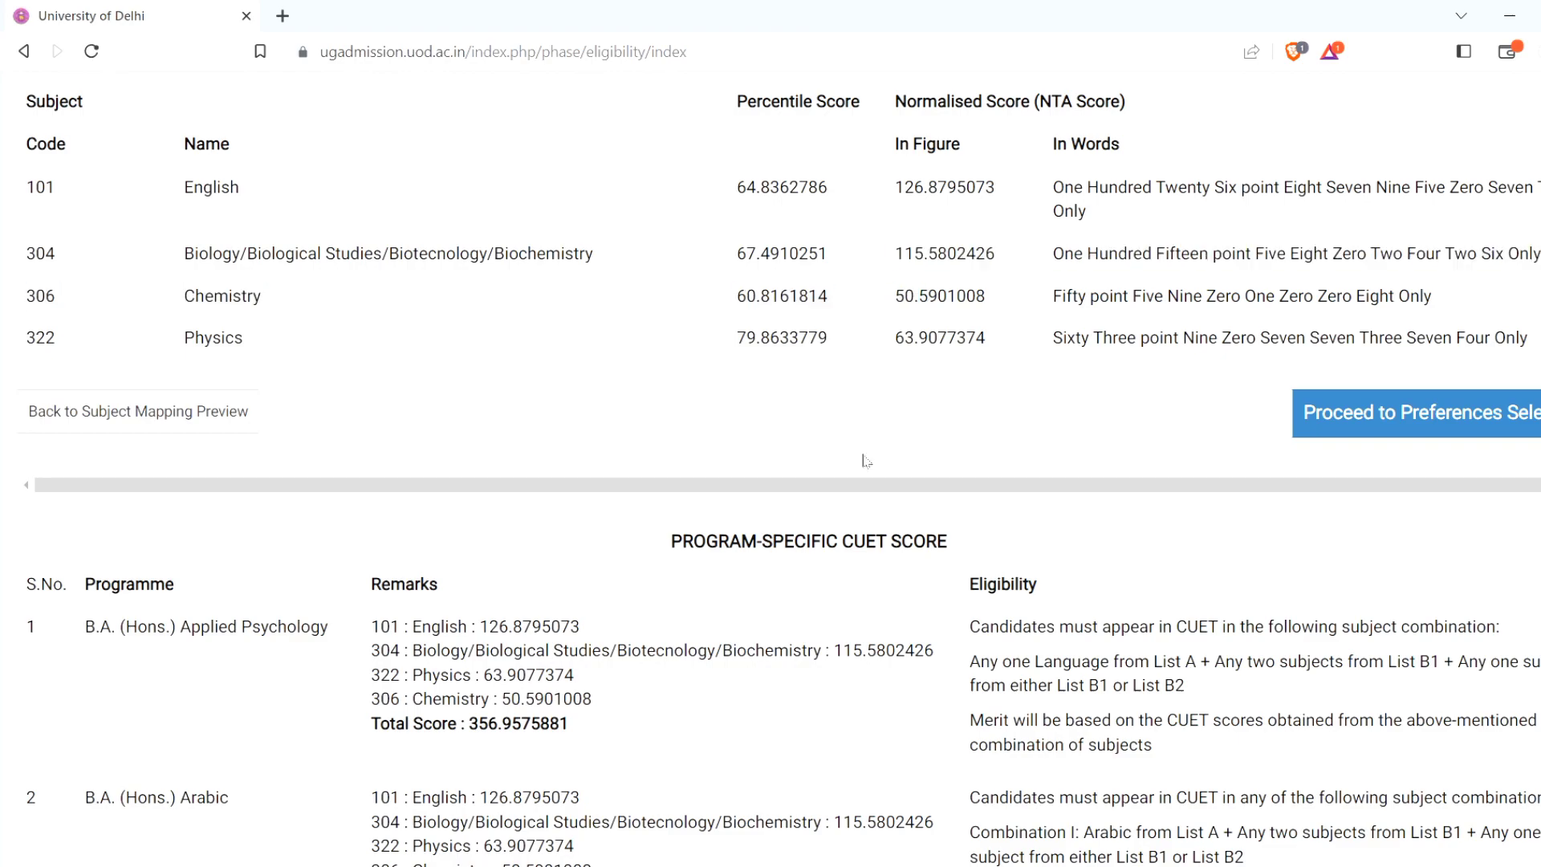
Step: Examine the programme-specific CUET scores from B.A. (Hons.) Applied Psychology on, and the eligibility criteria for B.A. (Hons.) Economics
{"action": "scroll", "coordinate": [783, 449], "scroll_direction": "down", "scroll_amount": 3}
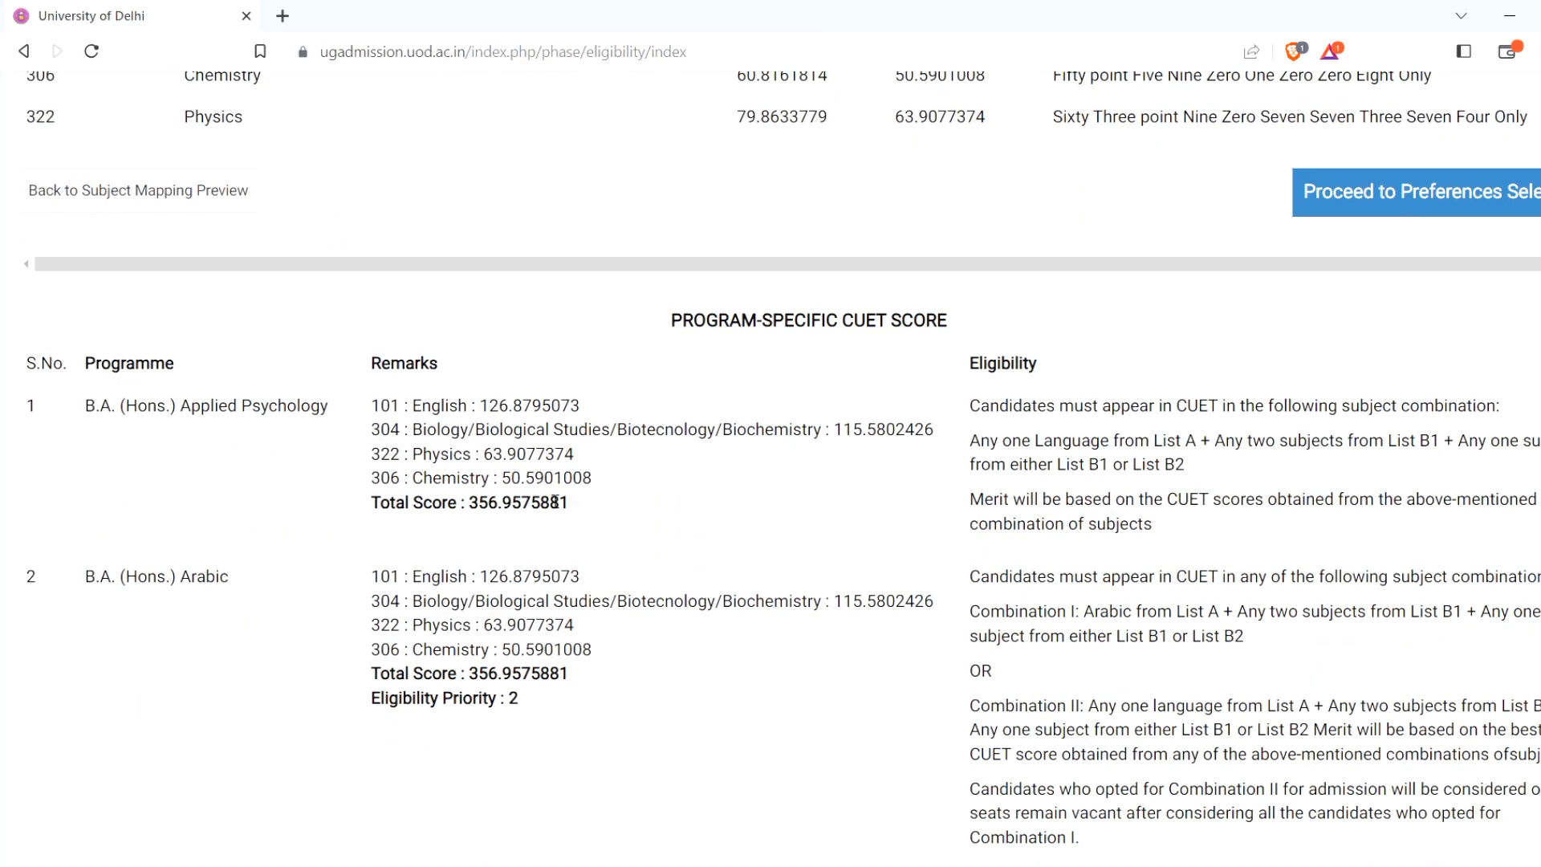
{"action": "left_click_drag", "start_coordinate": [463, 509], "coordinate": [555, 516]}
{"action": "left_click", "coordinate": [587, 530]}
{"action": "scroll", "coordinate": [683, 572], "scroll_direction": "down", "scroll_amount": 3}
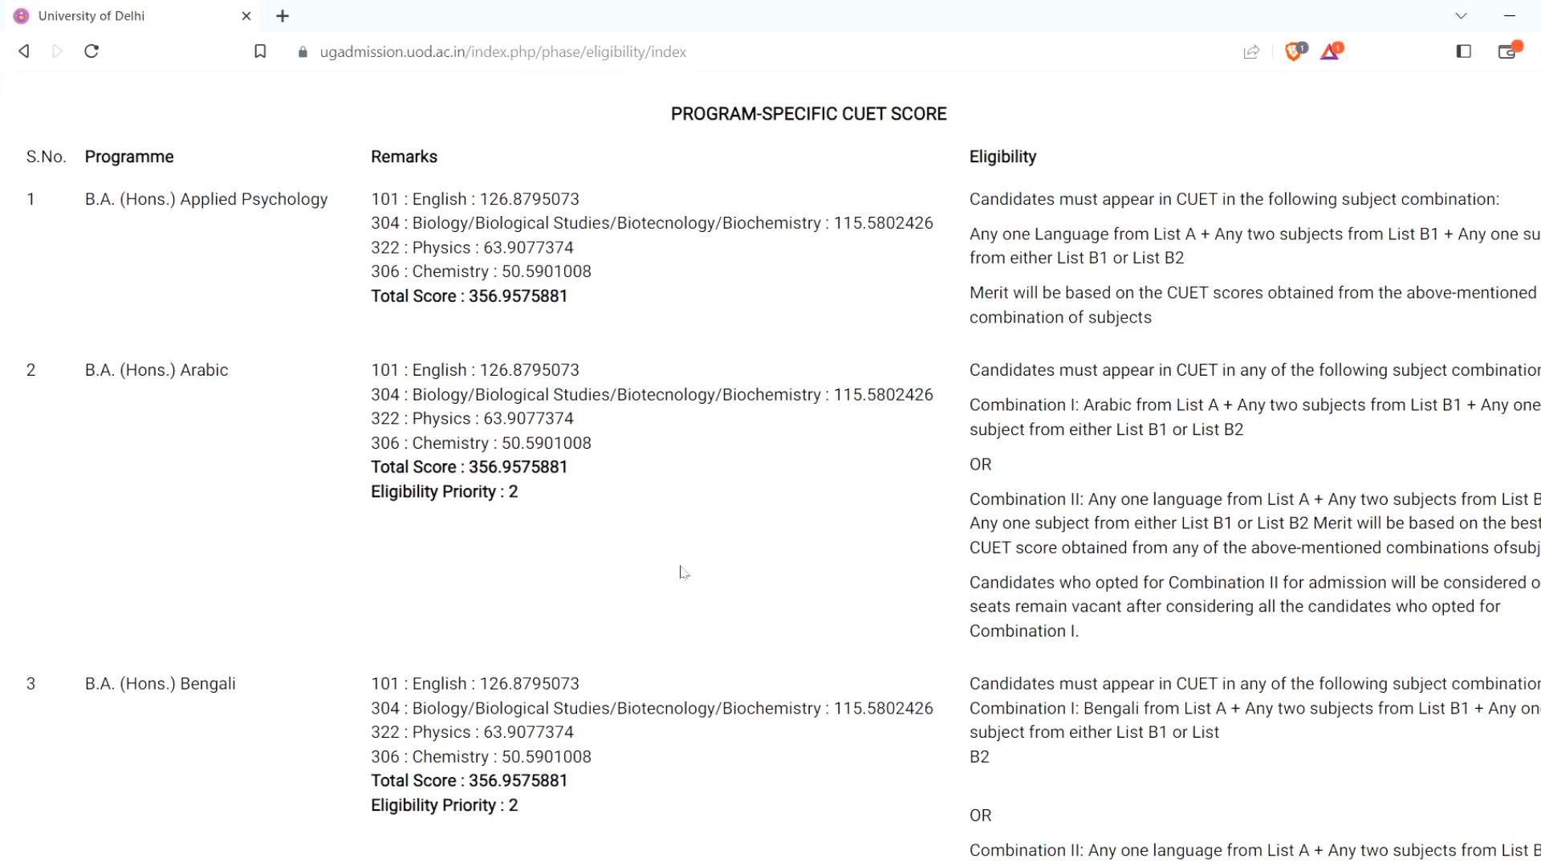
{"action": "scroll", "coordinate": [683, 571], "scroll_direction": "down", "scroll_amount": 10}
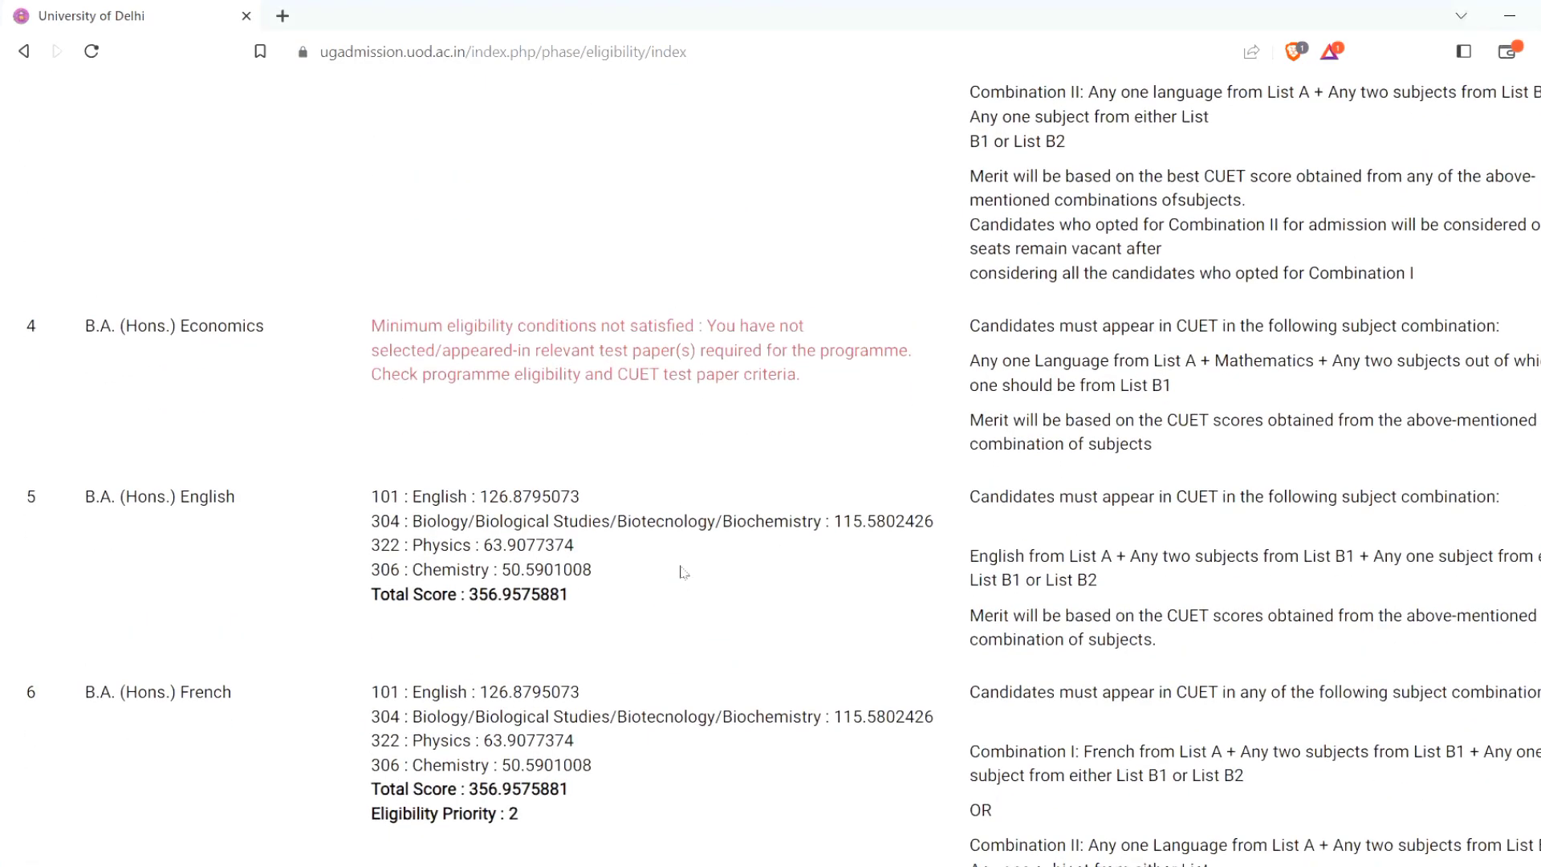
{"action": "left_click_drag", "start_coordinate": [371, 323], "coordinate": [797, 392]}
{"action": "left_click_drag", "start_coordinate": [982, 328], "coordinate": [1179, 332]}
{"action": "left_click", "coordinate": [1230, 410]}
{"action": "left_click_drag", "start_coordinate": [1214, 361], "coordinate": [1312, 361]}
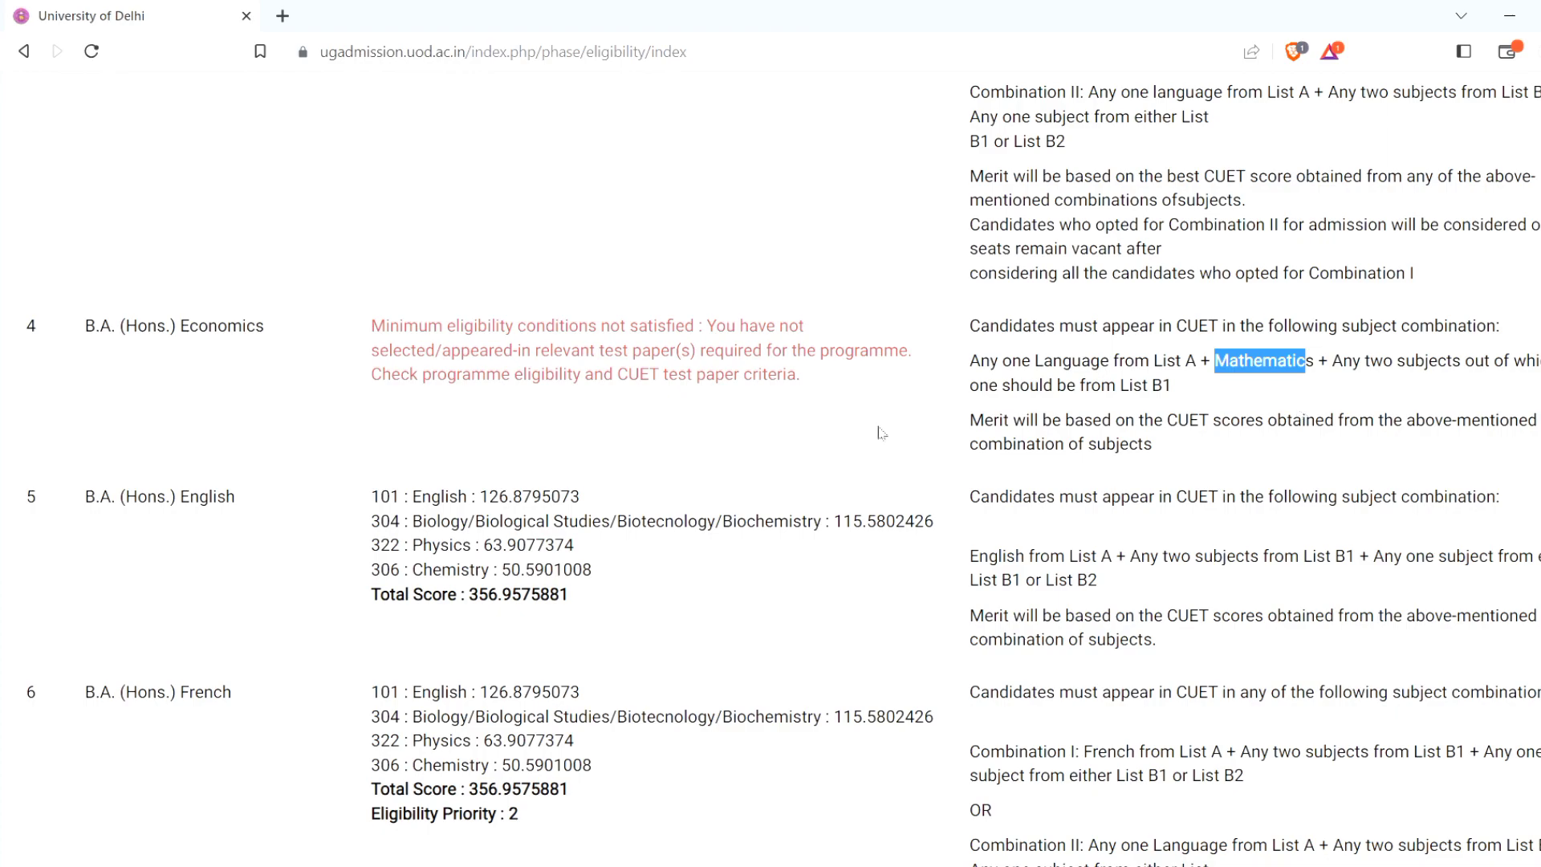
Step: Examine the programme-specific total CUET scores for B.A. (Hons.) English, French and Geography
{"action": "scroll", "coordinate": [881, 434], "scroll_direction": "down", "scroll_amount": 2}
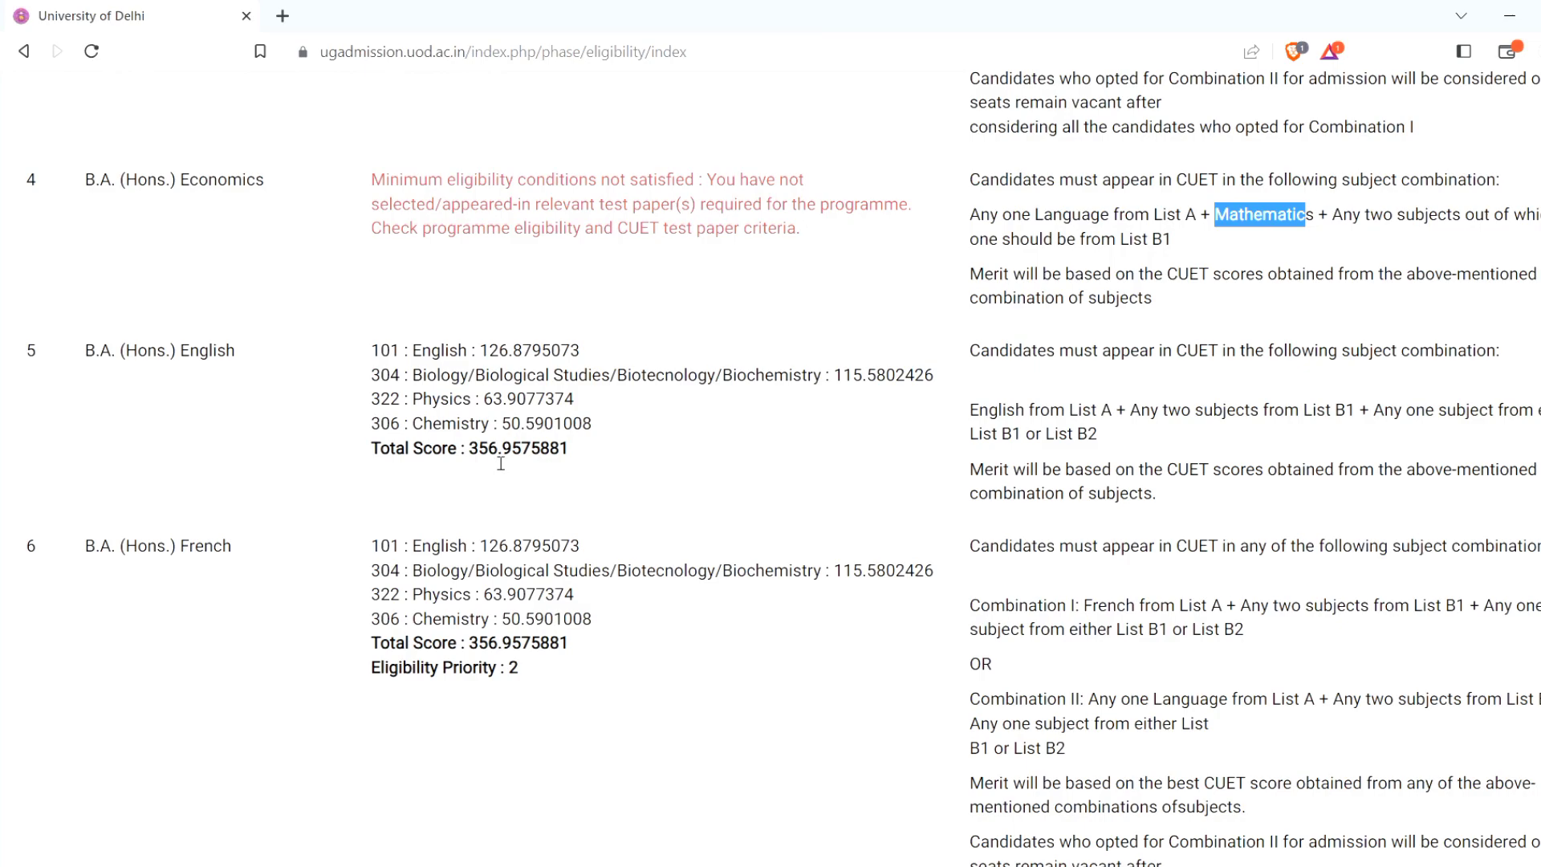
{"action": "left_click_drag", "start_coordinate": [485, 459], "coordinate": [575, 455]}
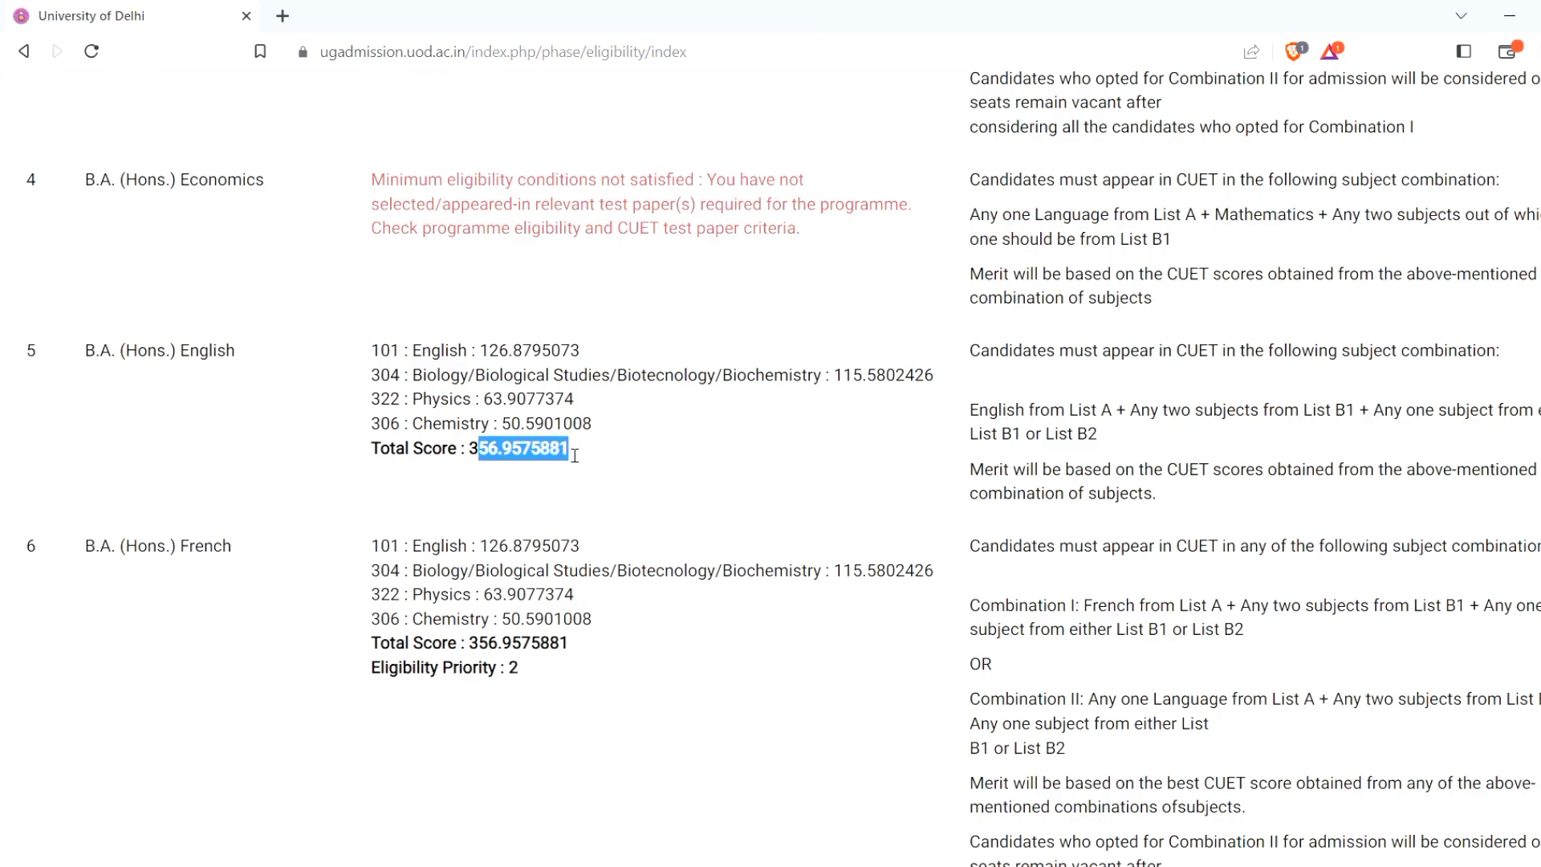
{"action": "left_click", "coordinate": [635, 512]}
{"action": "scroll", "coordinate": [637, 514], "scroll_direction": "down", "scroll_amount": 2}
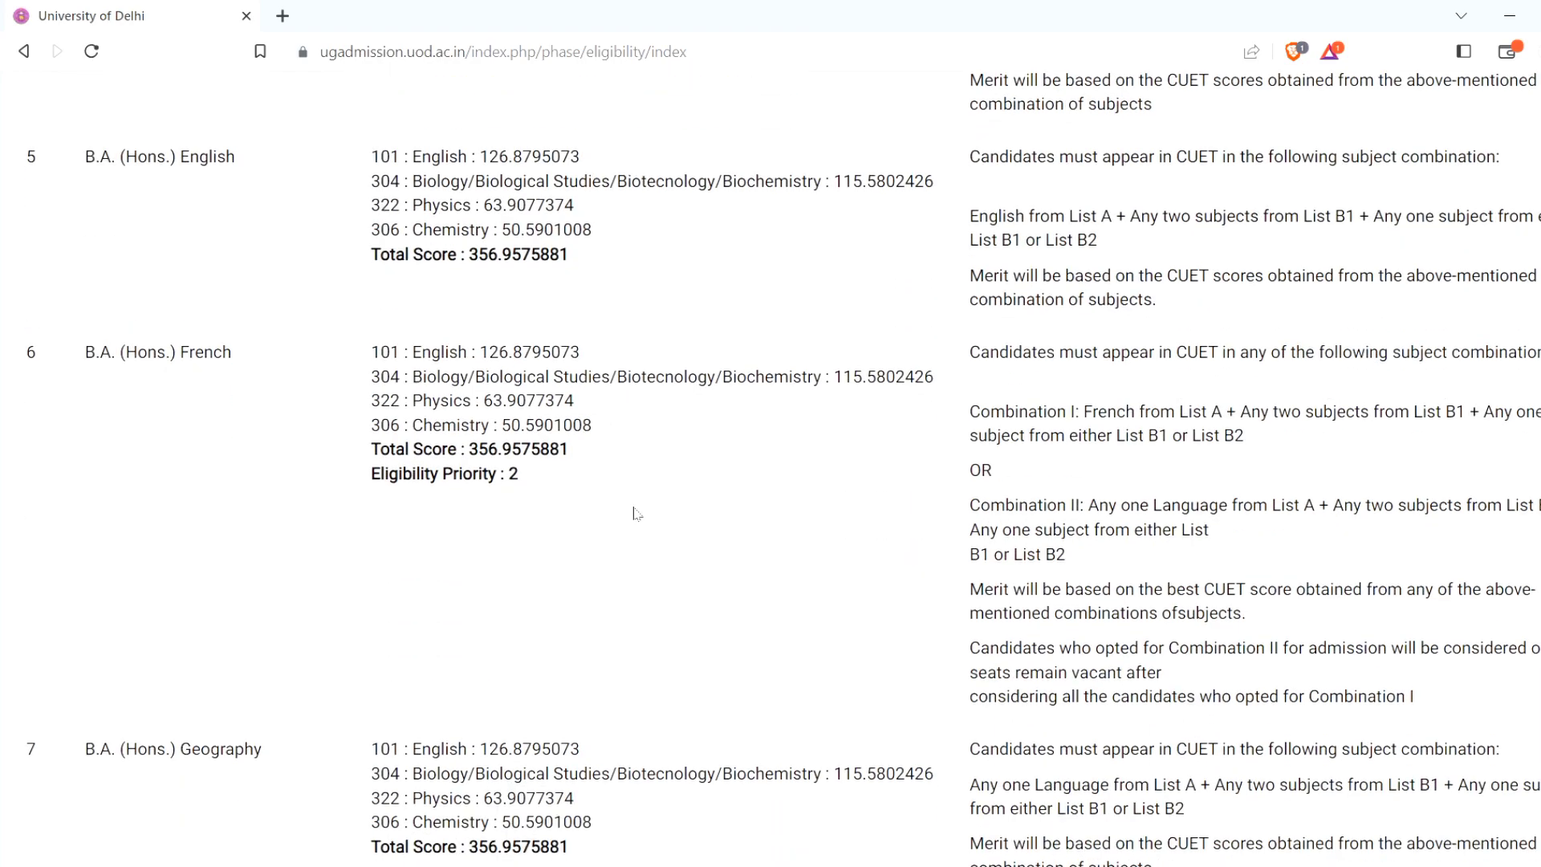
{"action": "left_click_drag", "start_coordinate": [479, 450], "coordinate": [636, 458]}
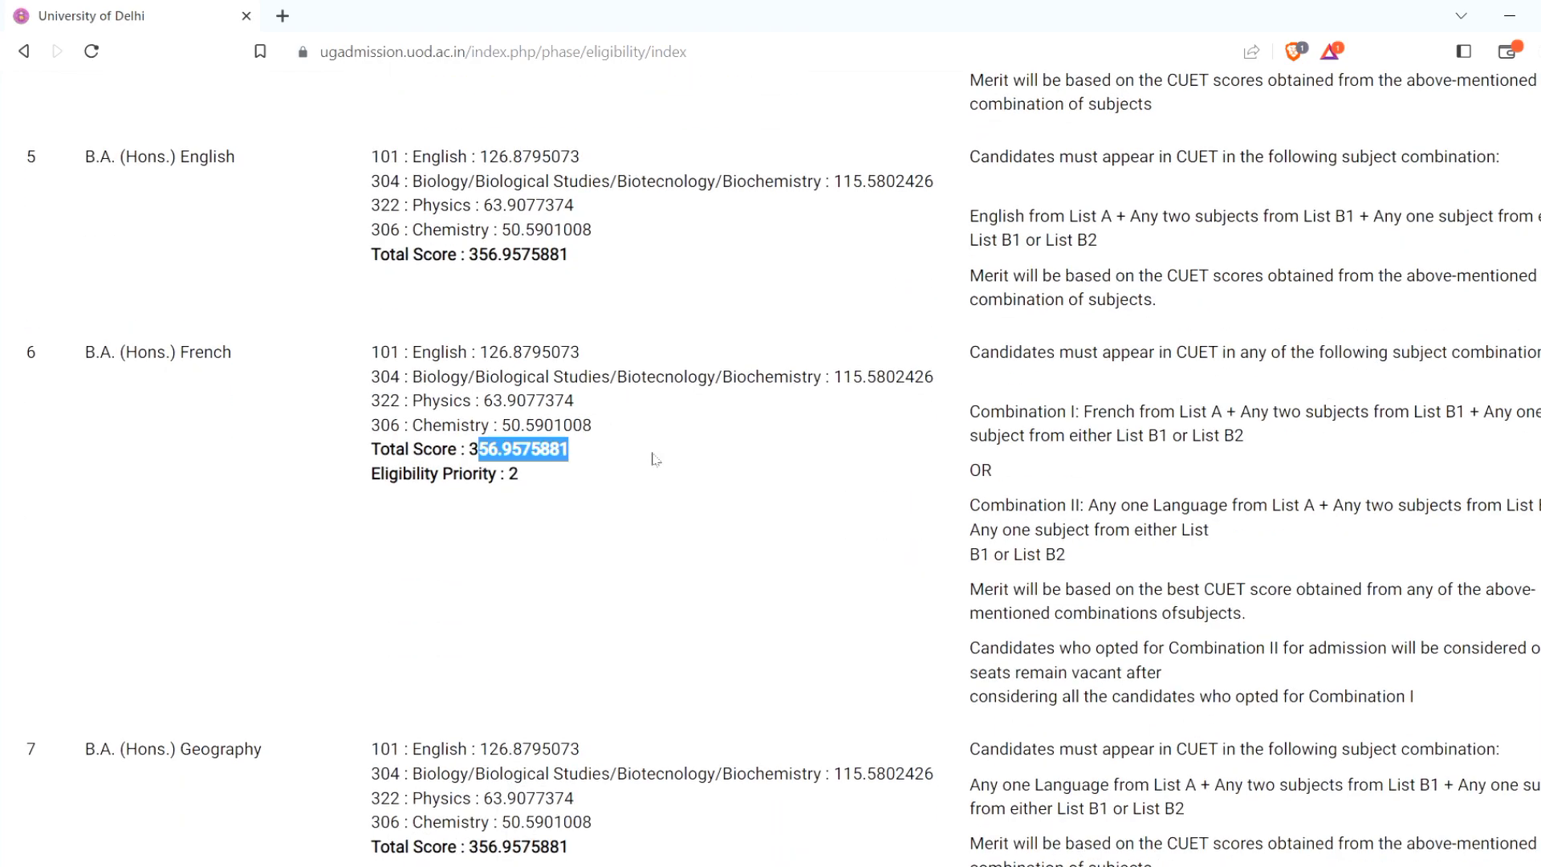
{"action": "scroll", "coordinate": [655, 459], "scroll_direction": "down", "scroll_amount": 4}
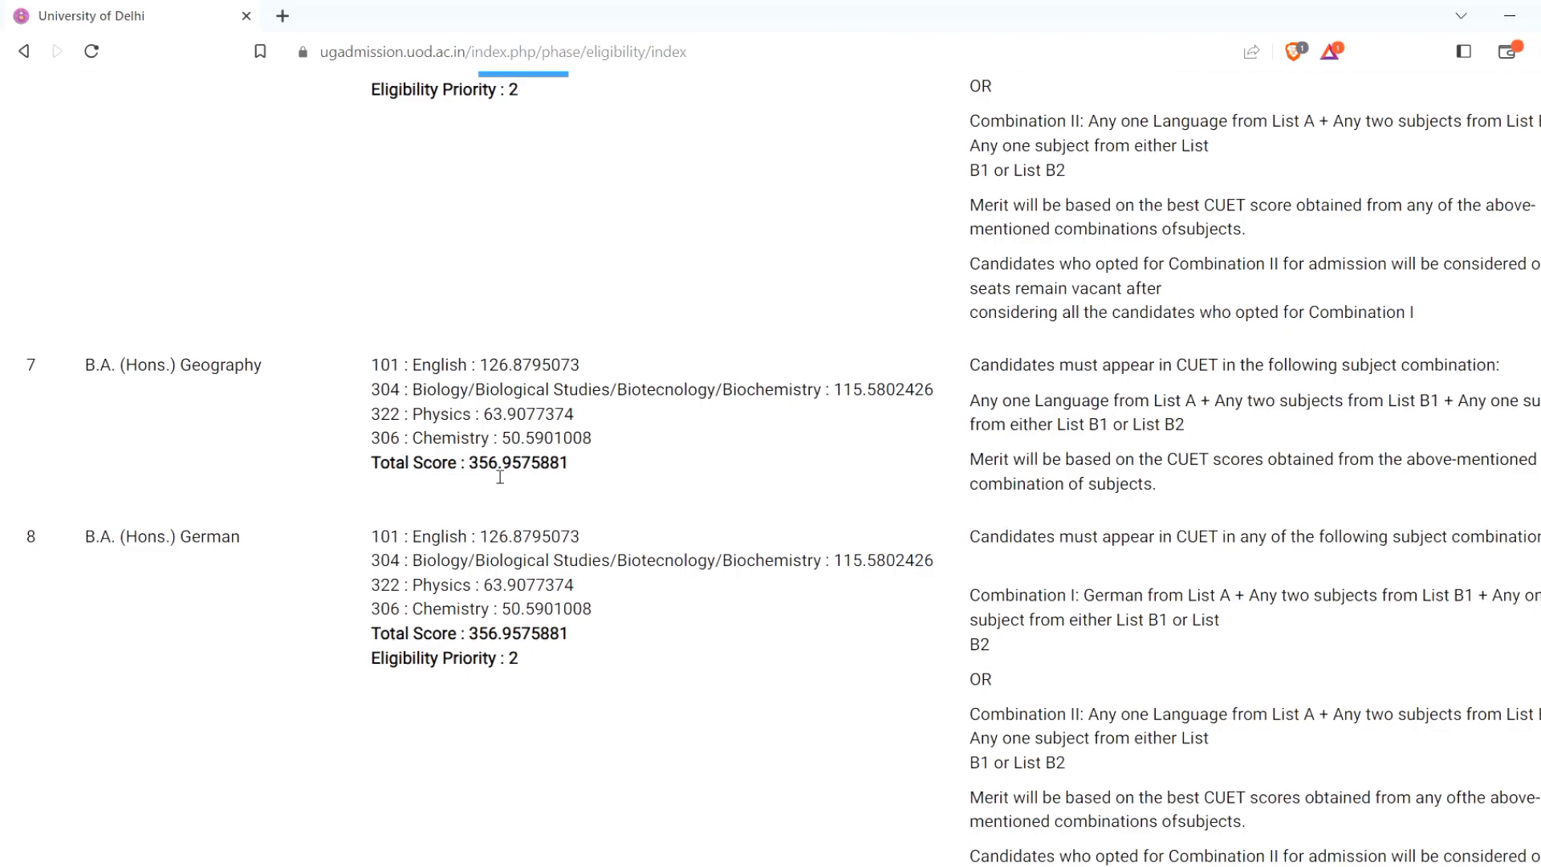
{"action": "left_click_drag", "start_coordinate": [479, 464], "coordinate": [629, 470]}
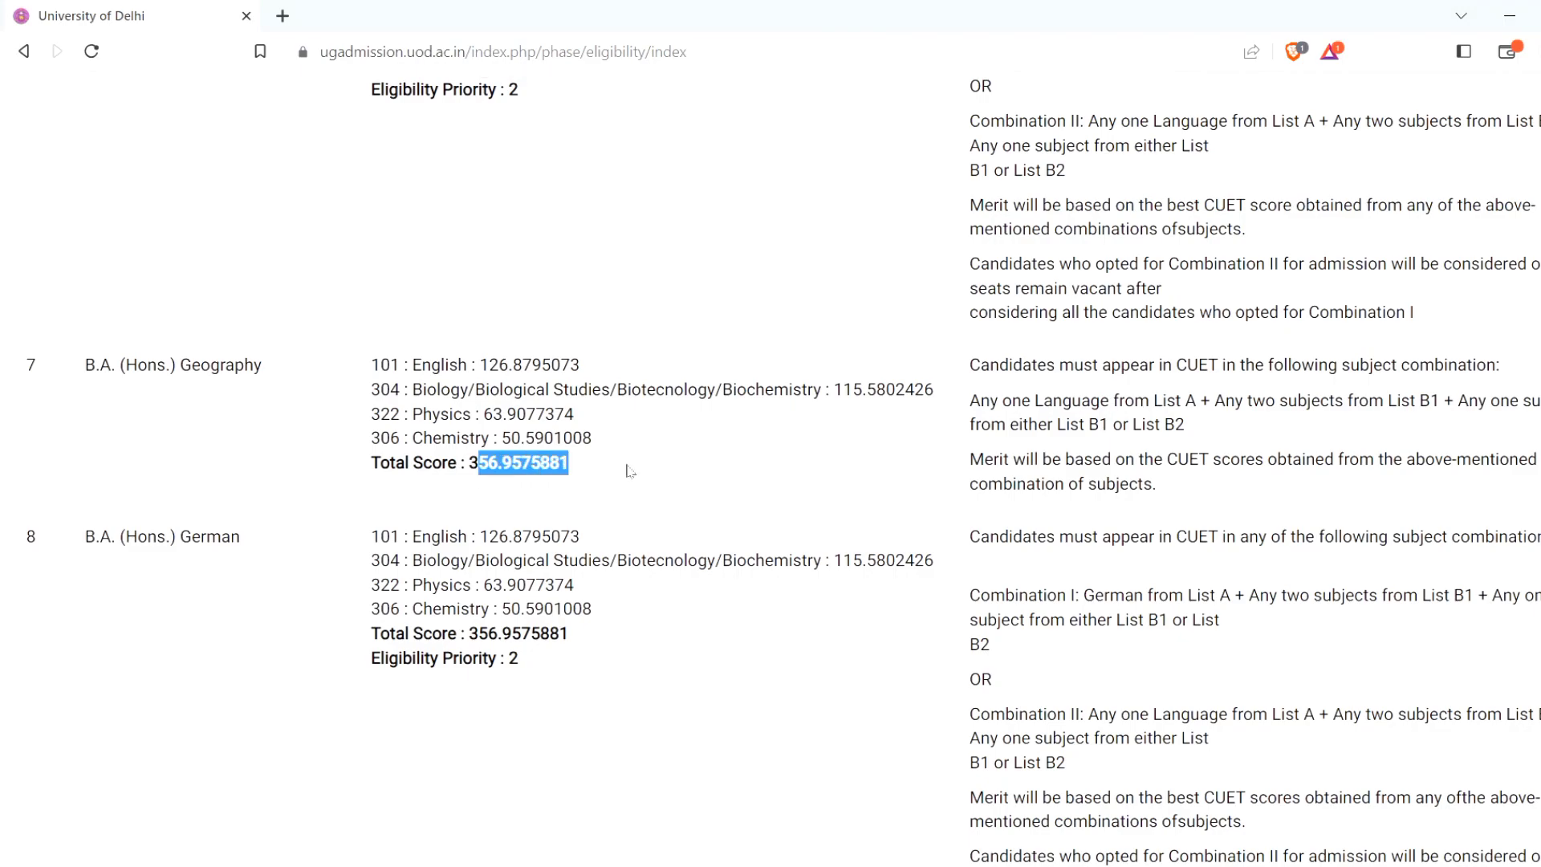
Step: Check the eligibility result for B.A. (Hons.) Hindi Patrikarita and the Hindi requirement in its subject combinations
{"action": "scroll", "coordinate": [564, 474], "scroll_direction": "down", "scroll_amount": 8}
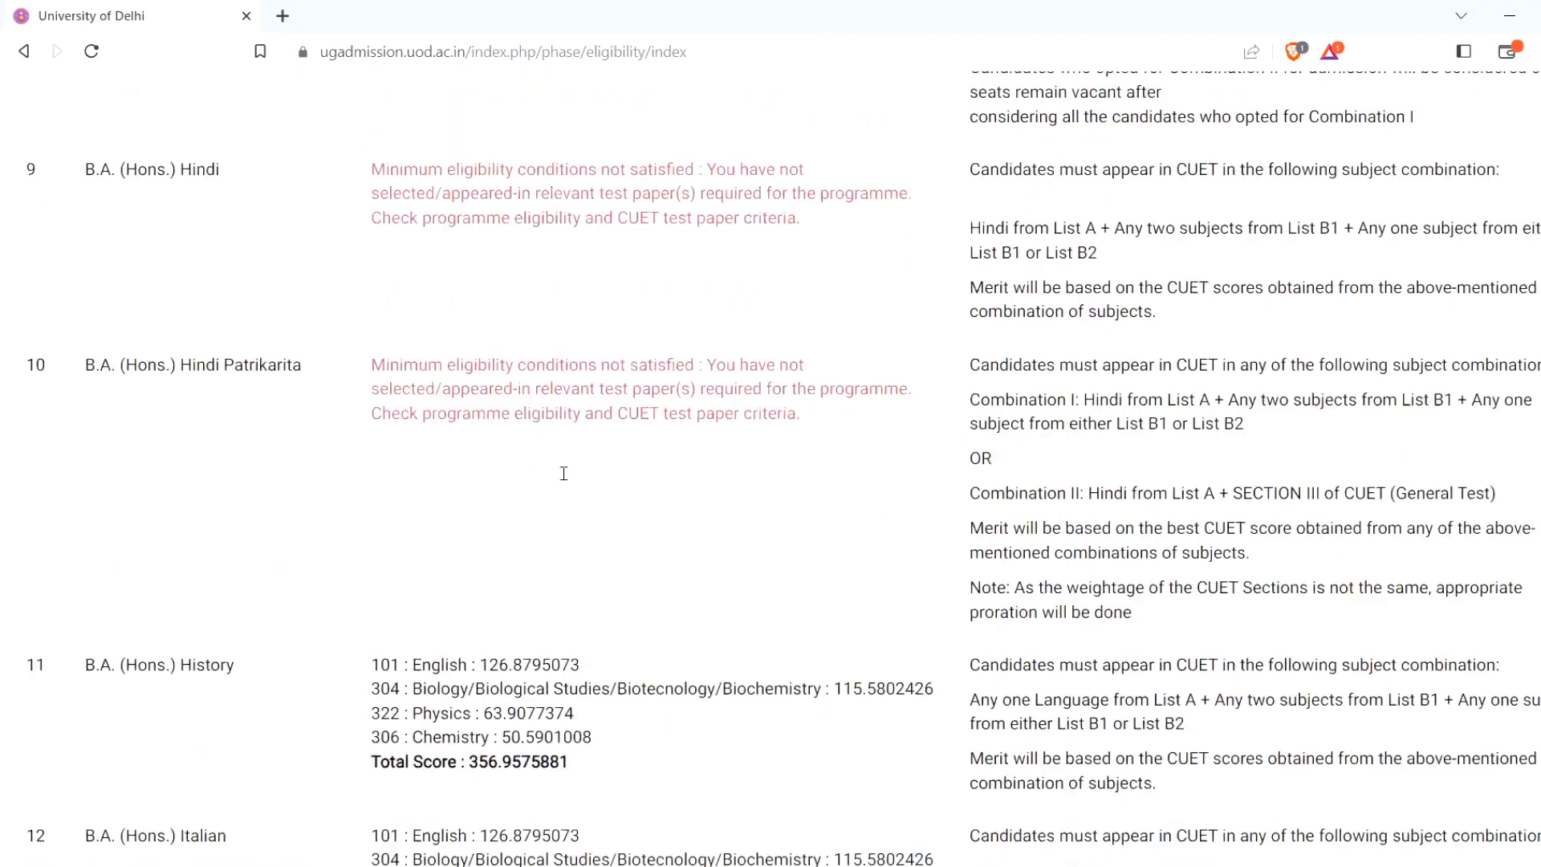
{"action": "left_click_drag", "start_coordinate": [391, 367], "coordinate": [636, 392]}
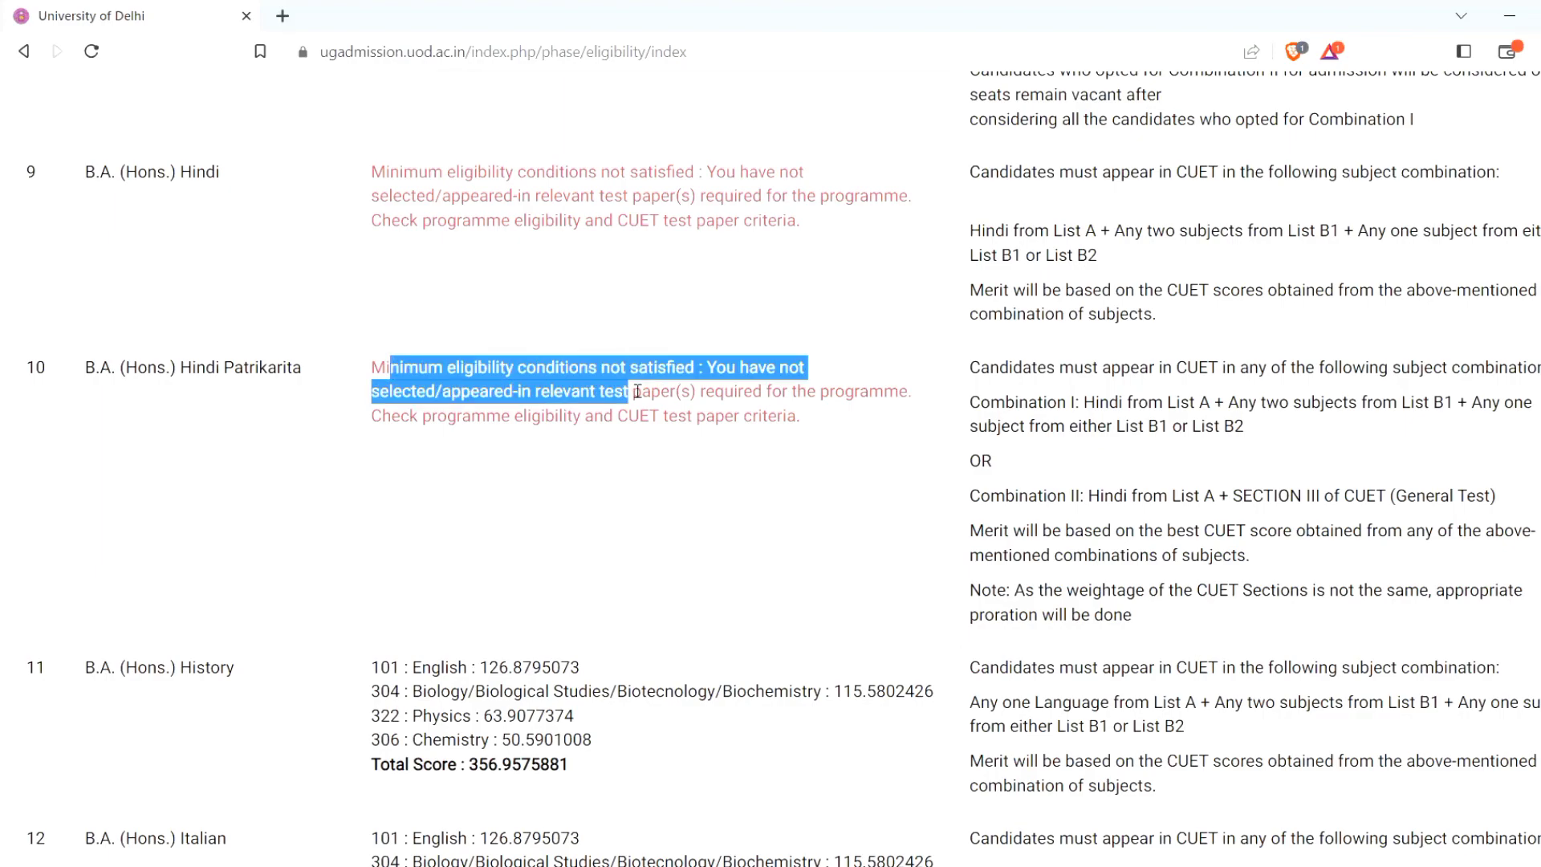
{"action": "left_click", "coordinate": [732, 467]}
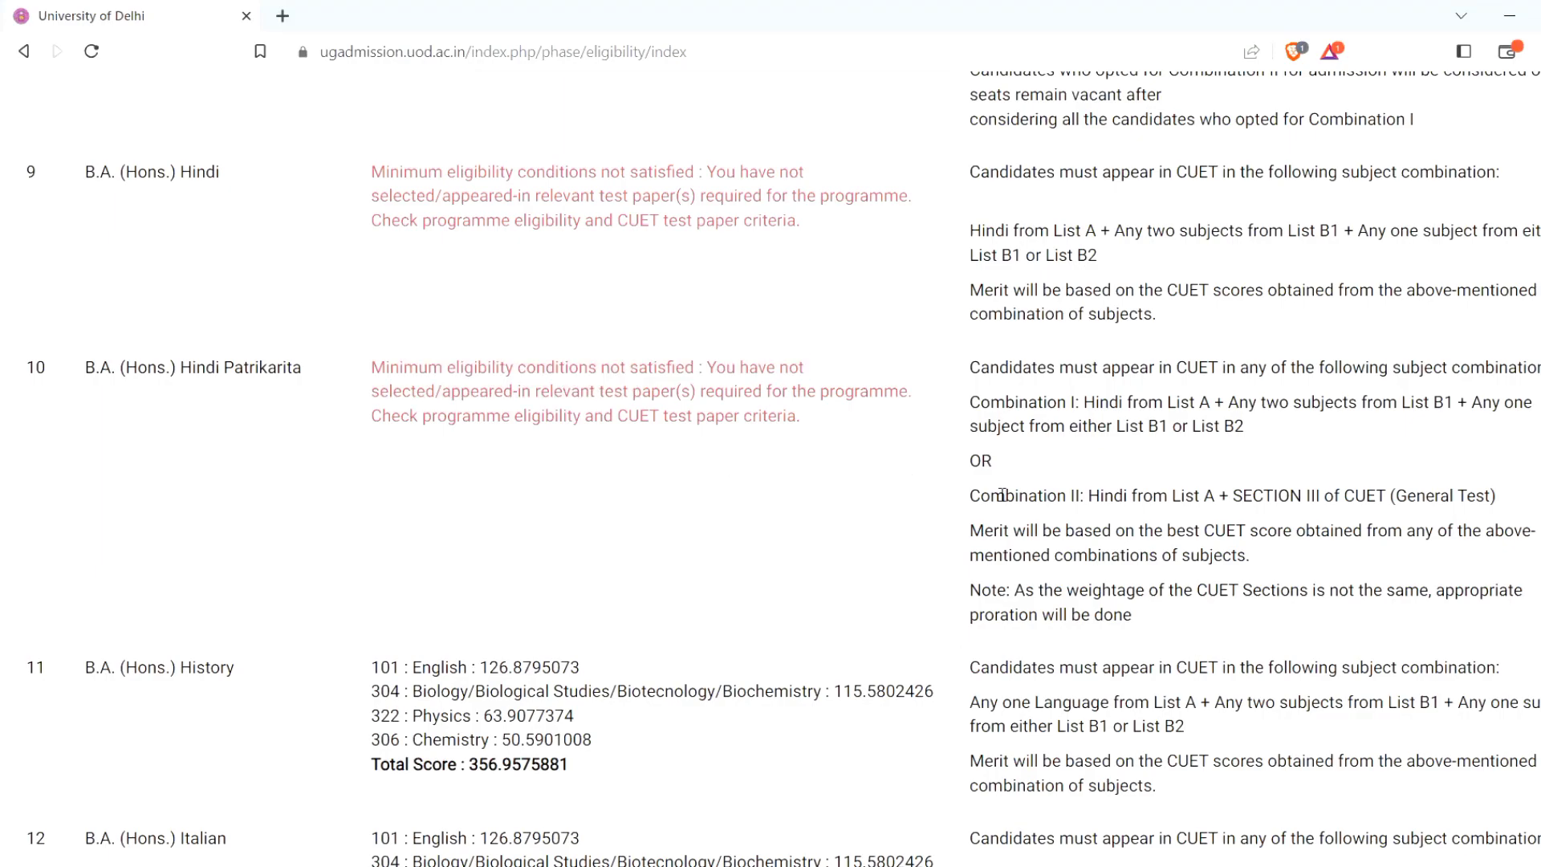
{"action": "left_click_drag", "start_coordinate": [1081, 402], "coordinate": [1190, 403]}
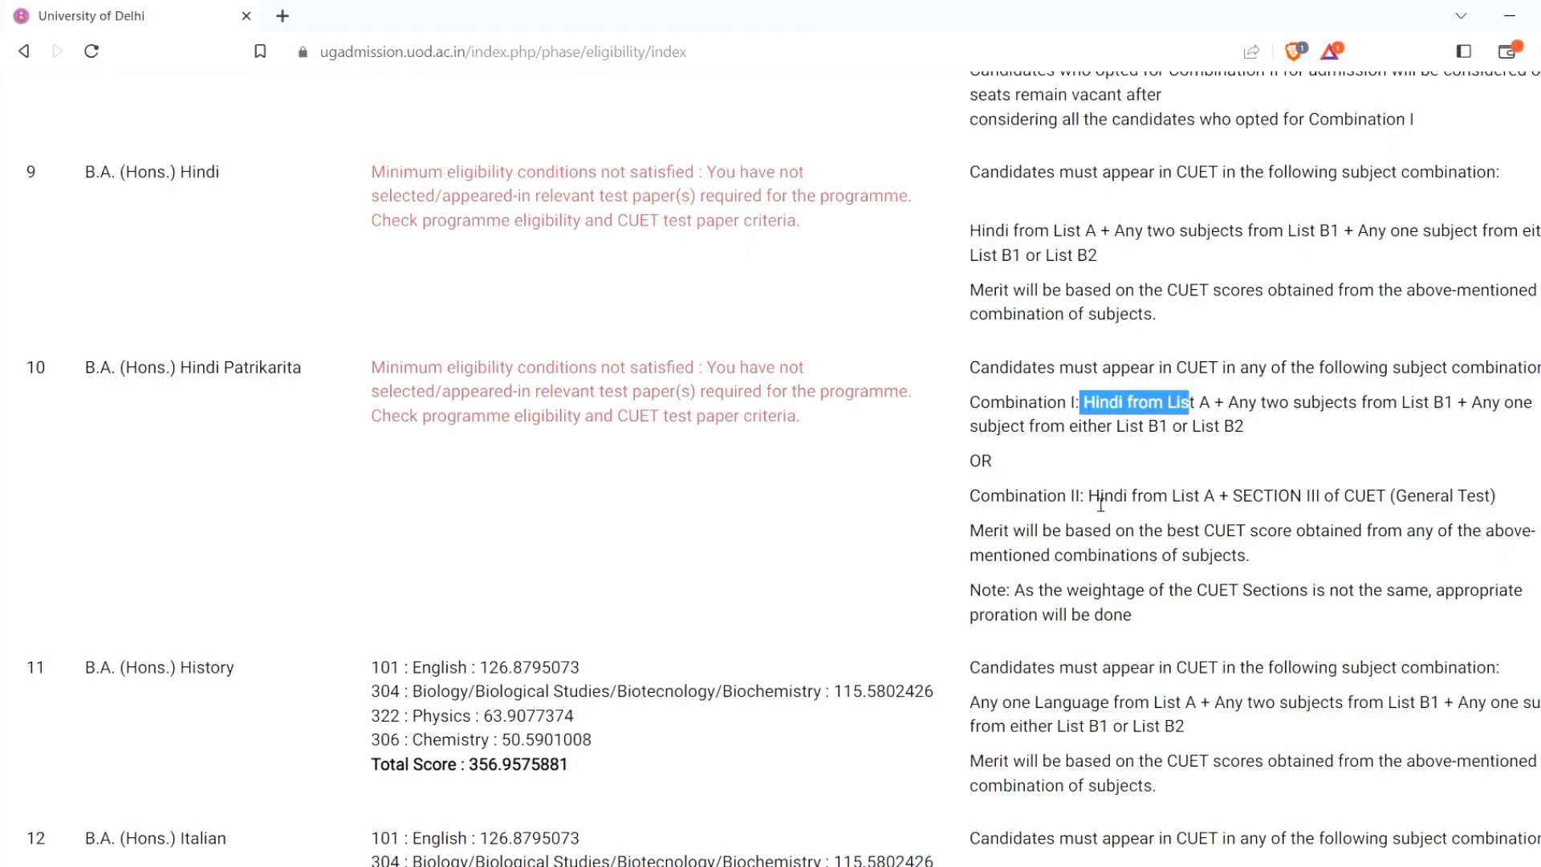
{"action": "scroll", "coordinate": [1095, 511], "scroll_direction": "down", "scroll_amount": 2}
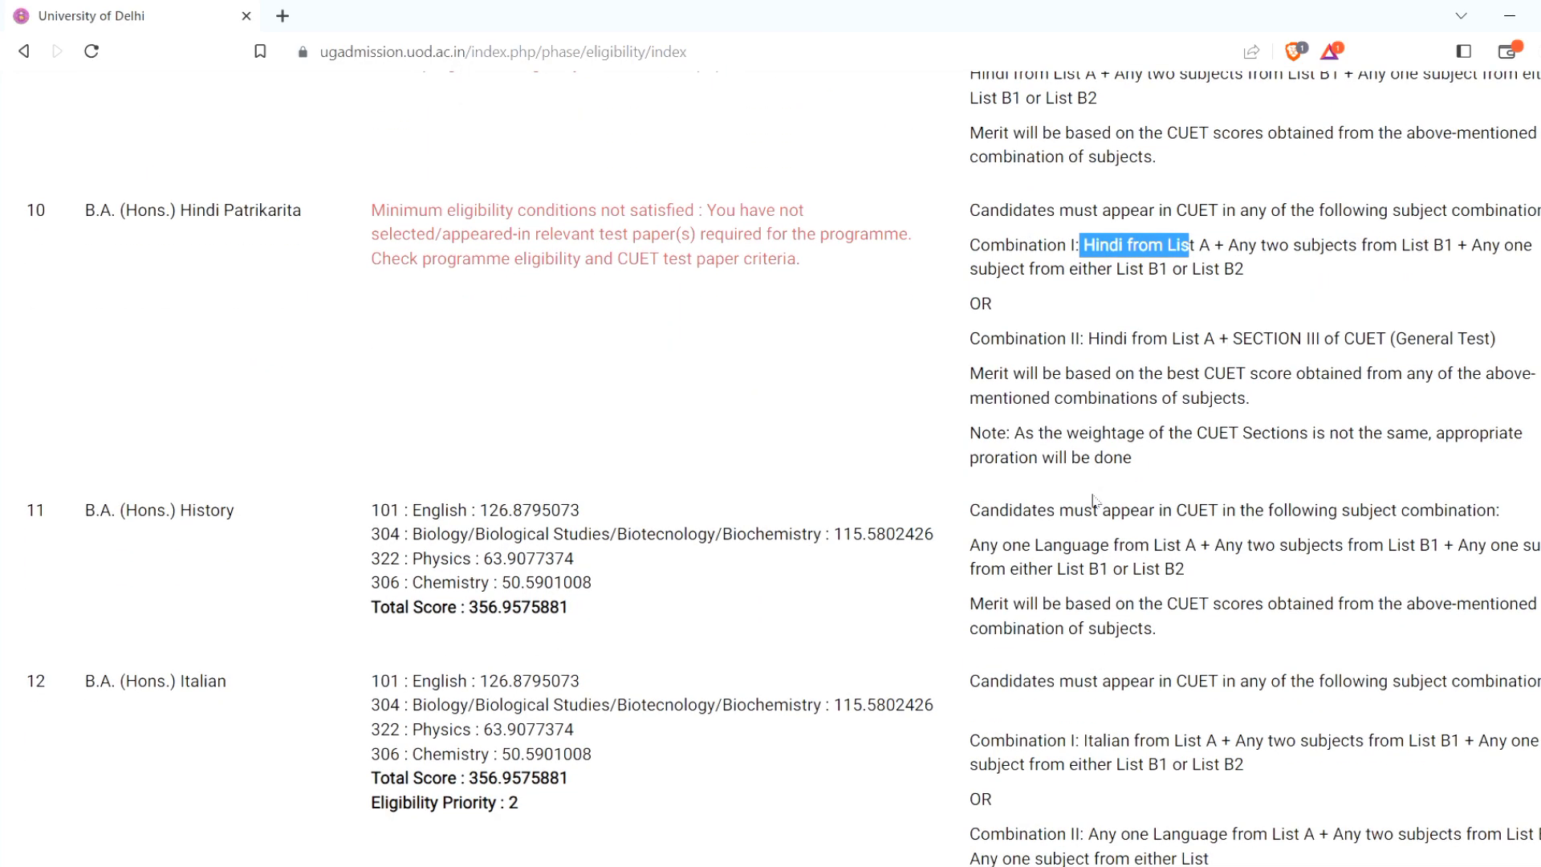
Step: Go past the remaining programmes in the eligibility list and proceed to preferences selection
{"action": "scroll", "coordinate": [1094, 501], "scroll_direction": "down", "scroll_amount": 3}
{"action": "scroll", "coordinate": [1098, 501], "scroll_direction": "down", "scroll_amount": 7}
{"action": "scroll", "coordinate": [1101, 502], "scroll_direction": "down", "scroll_amount": 20}
{"action": "scroll", "coordinate": [1101, 502], "scroll_direction": "down", "scroll_amount": 20}
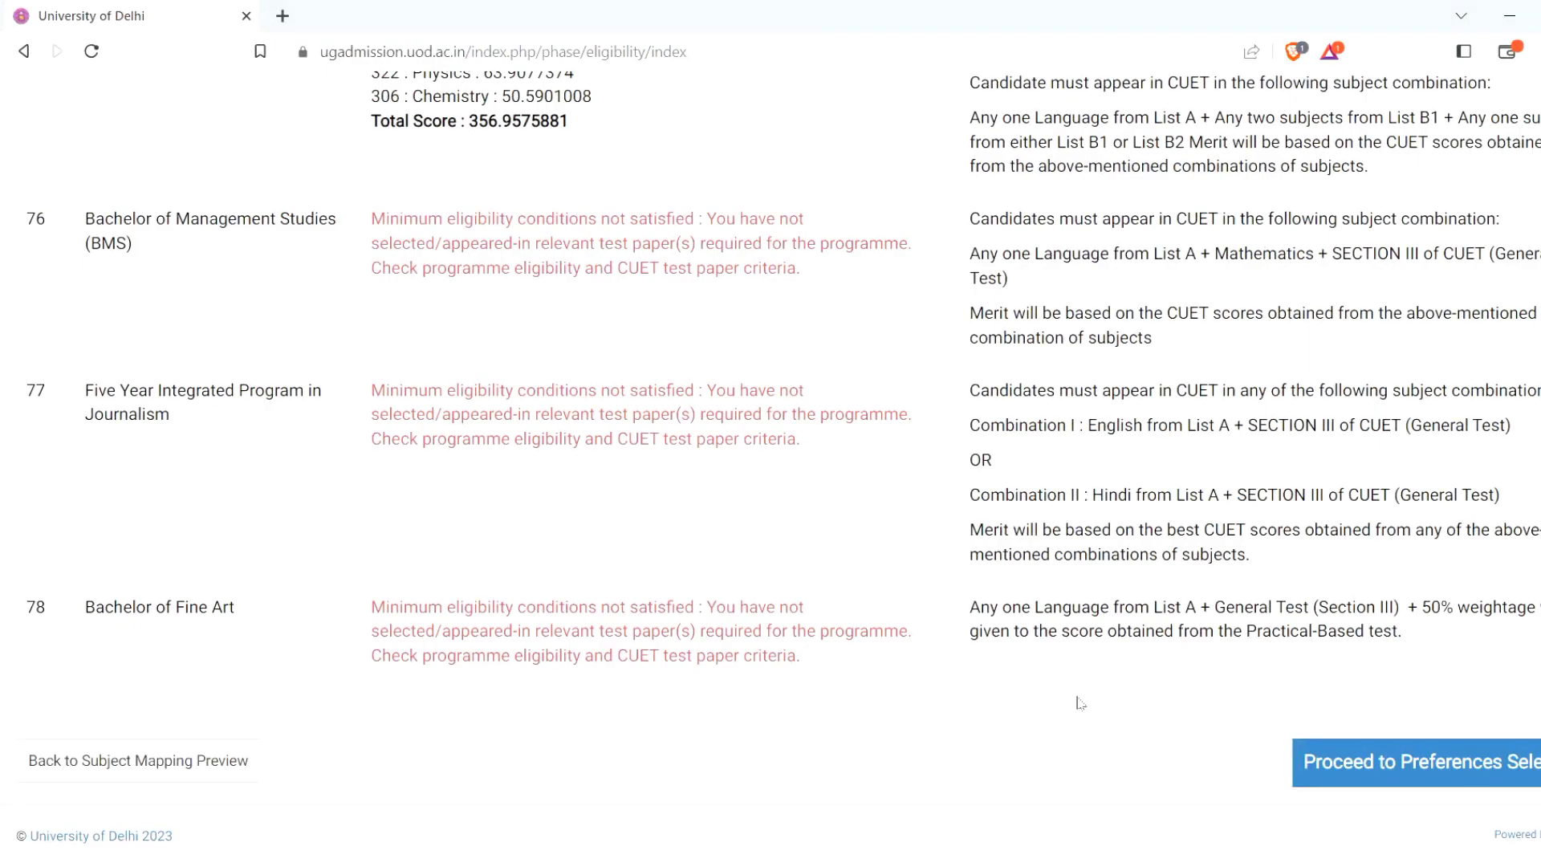
{"action": "left_click", "coordinate": [1417, 779]}
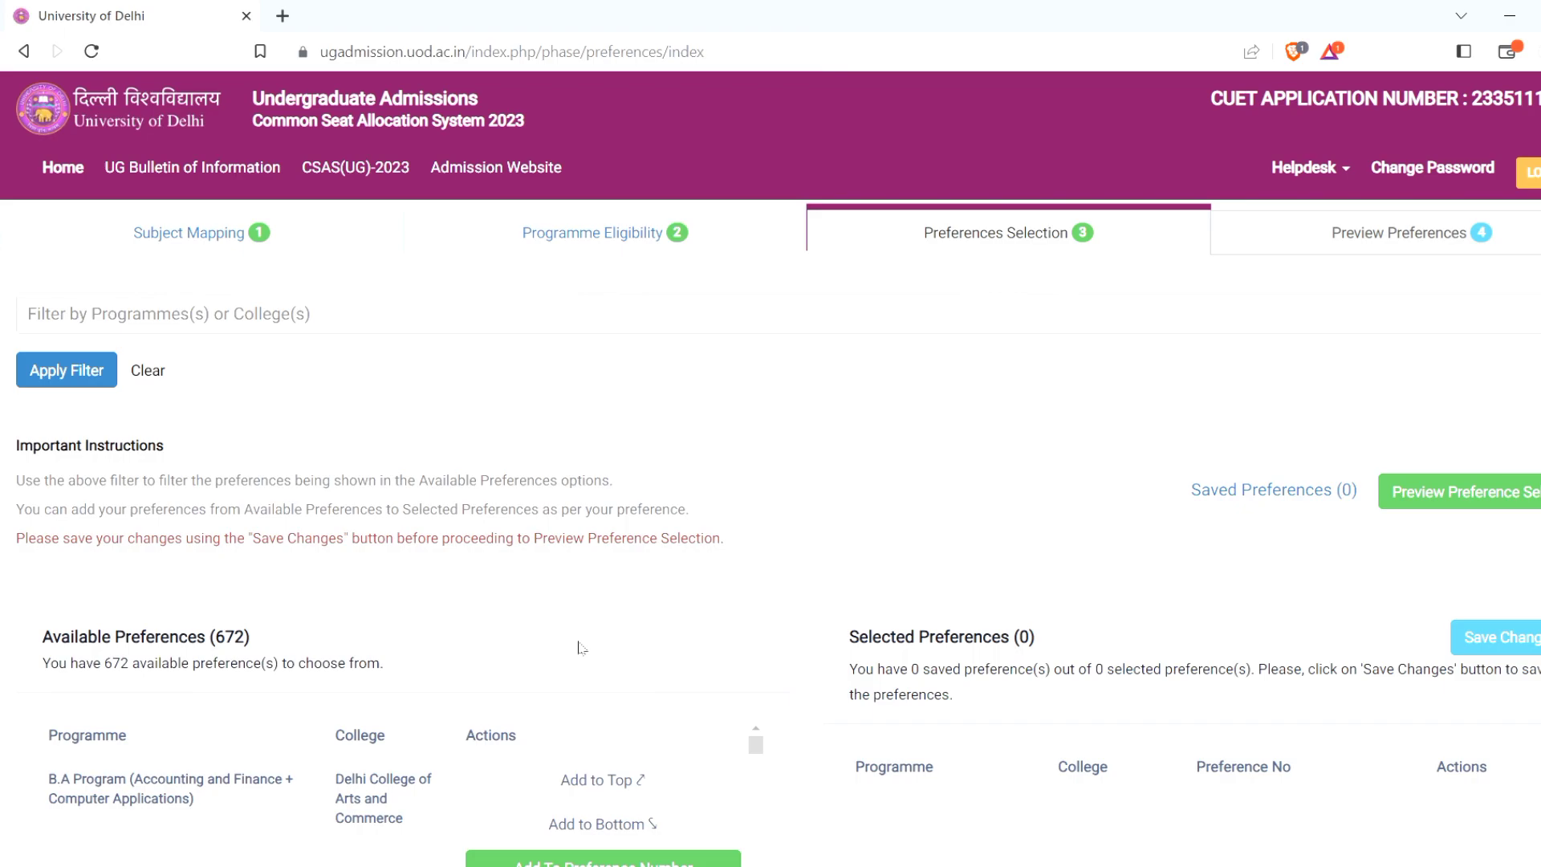
Step: Add B.A Program (Accounting and Finance + Economics) at P.G.D.A.V. College to the selected preferences, entering 17 as the preference number
{"action": "scroll", "coordinate": [581, 647], "scroll_direction": "down", "scroll_amount": 5}
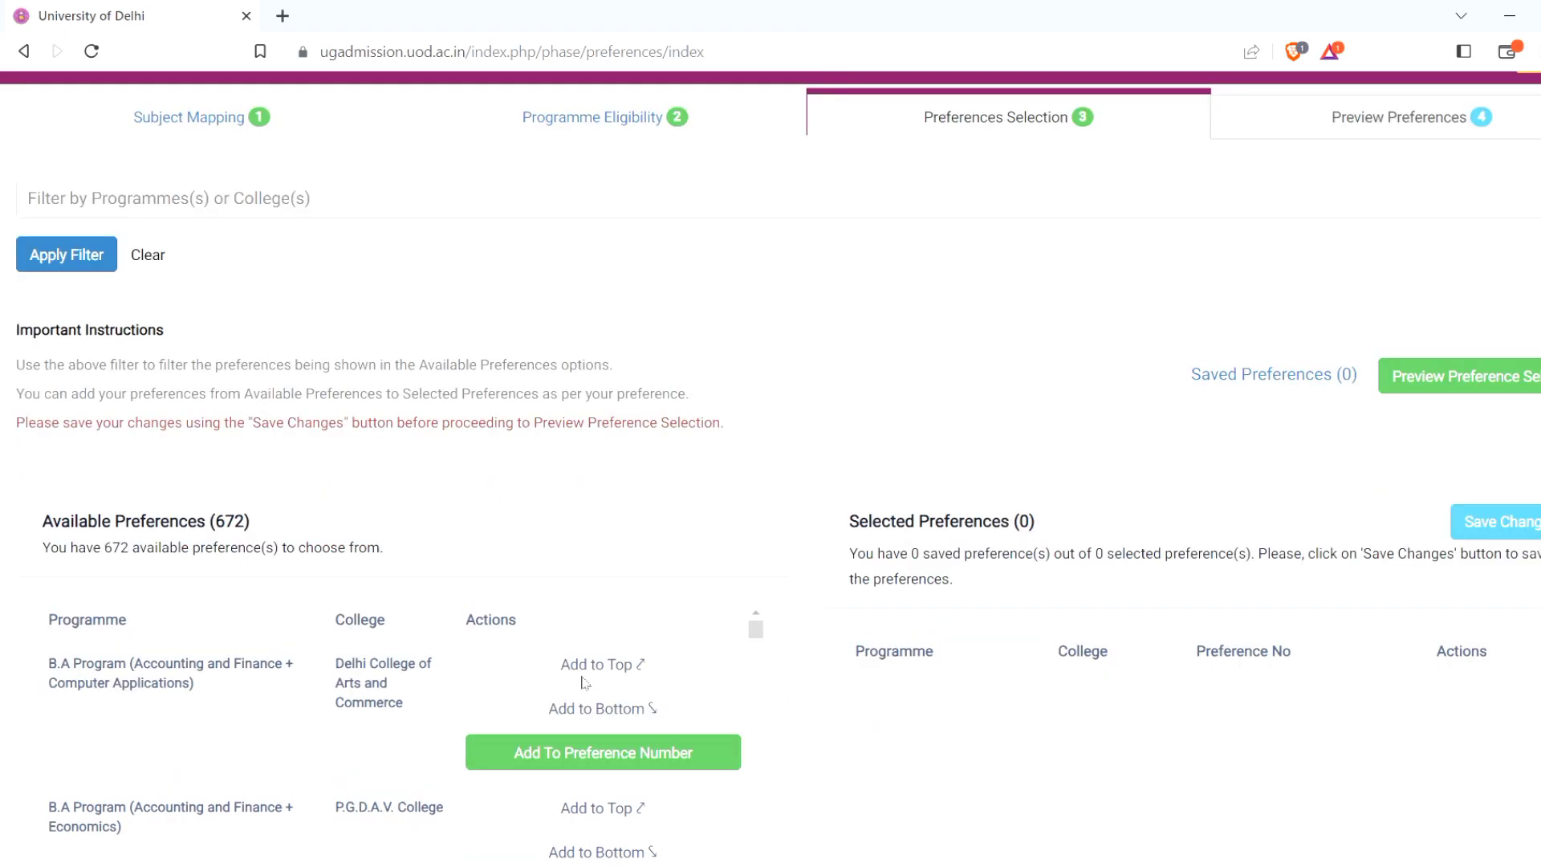
{"action": "scroll", "coordinate": [589, 684], "scroll_direction": "up", "scroll_amount": 2}
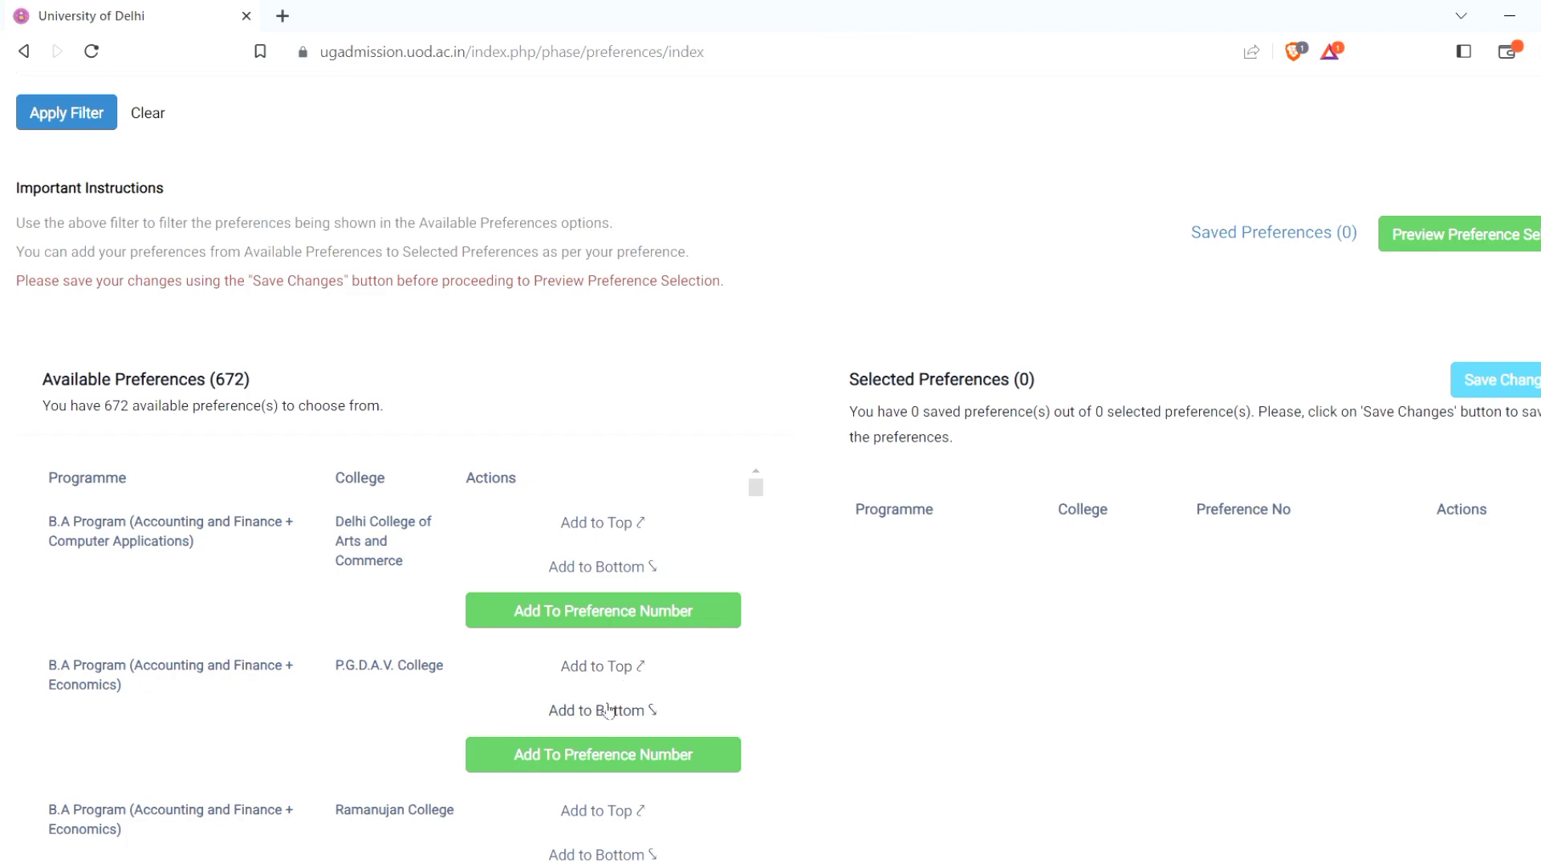
{"action": "left_click", "coordinate": [590, 756]}
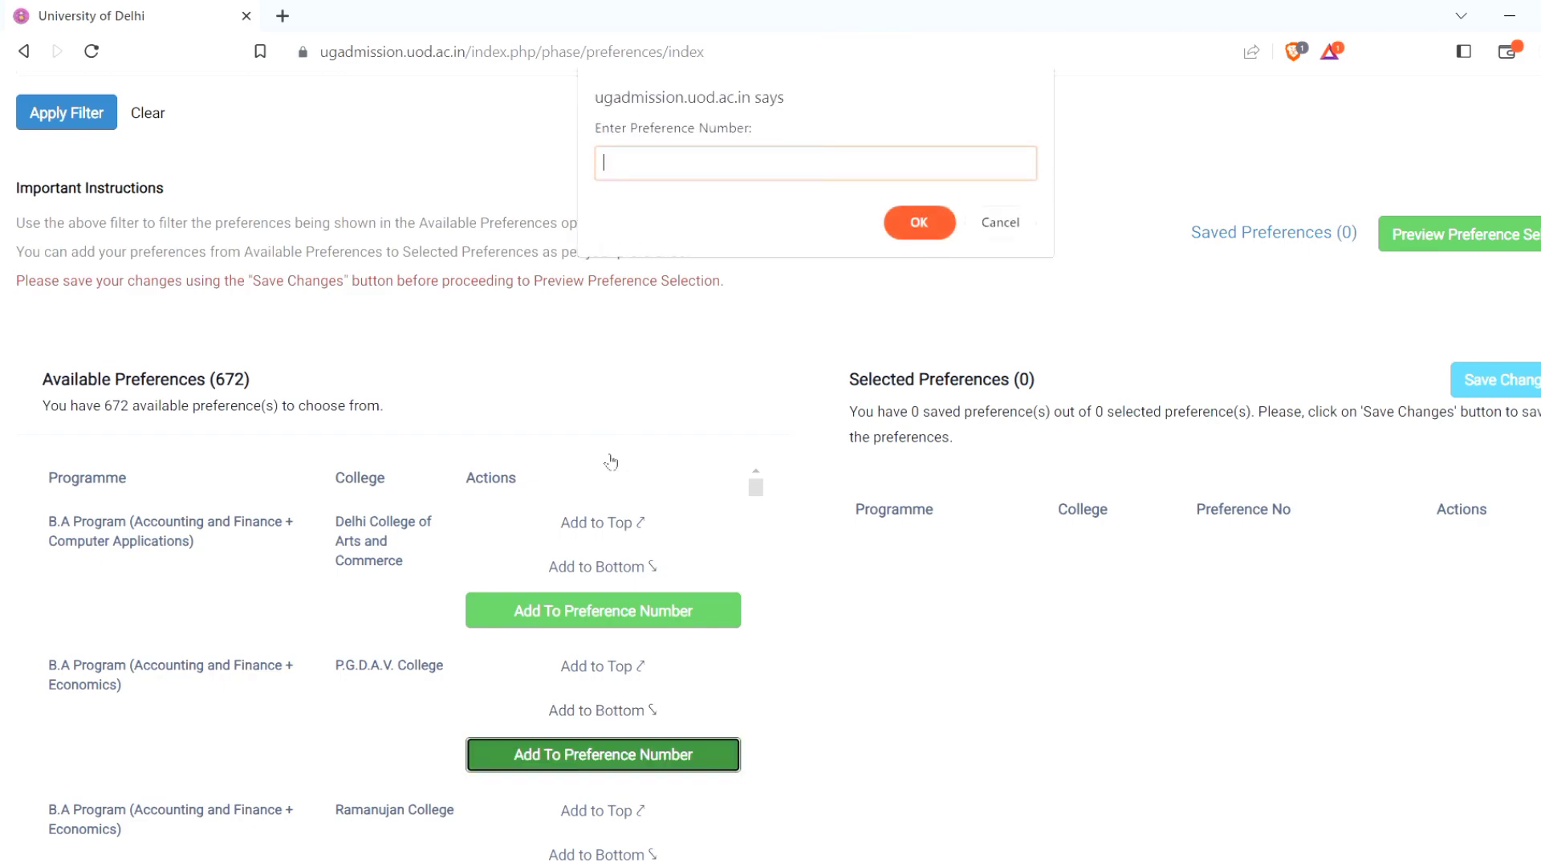
{"action": "type", "text": "17"}
{"action": "left_click", "coordinate": [920, 223]}
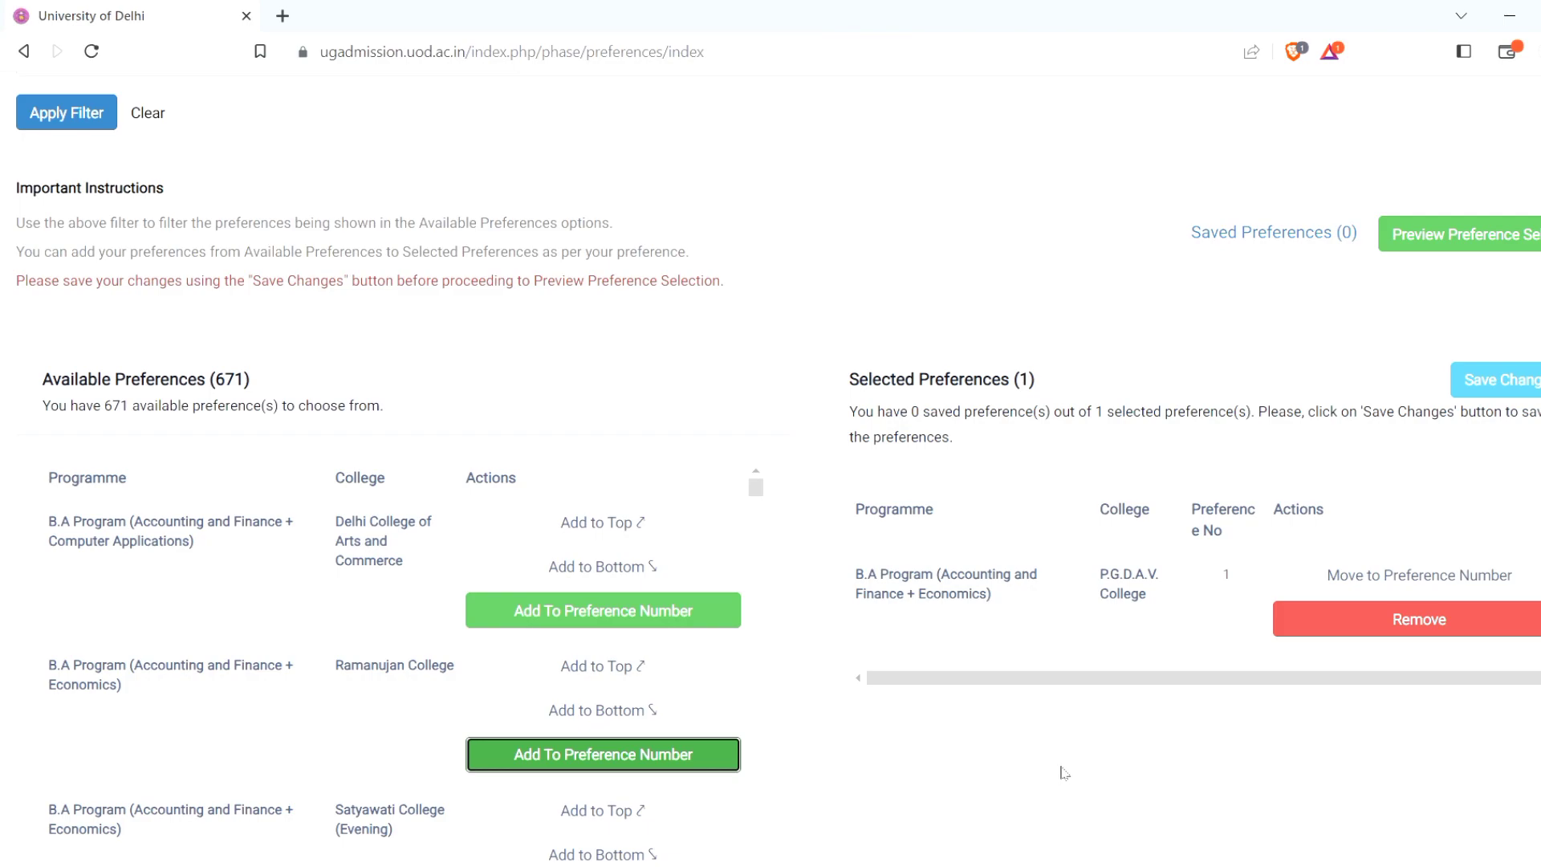
Step: Filter the available preferences by the programme B.Sc (Hons.) Zoology
{"action": "scroll", "coordinate": [1063, 772], "scroll_direction": "up", "scroll_amount": 2}
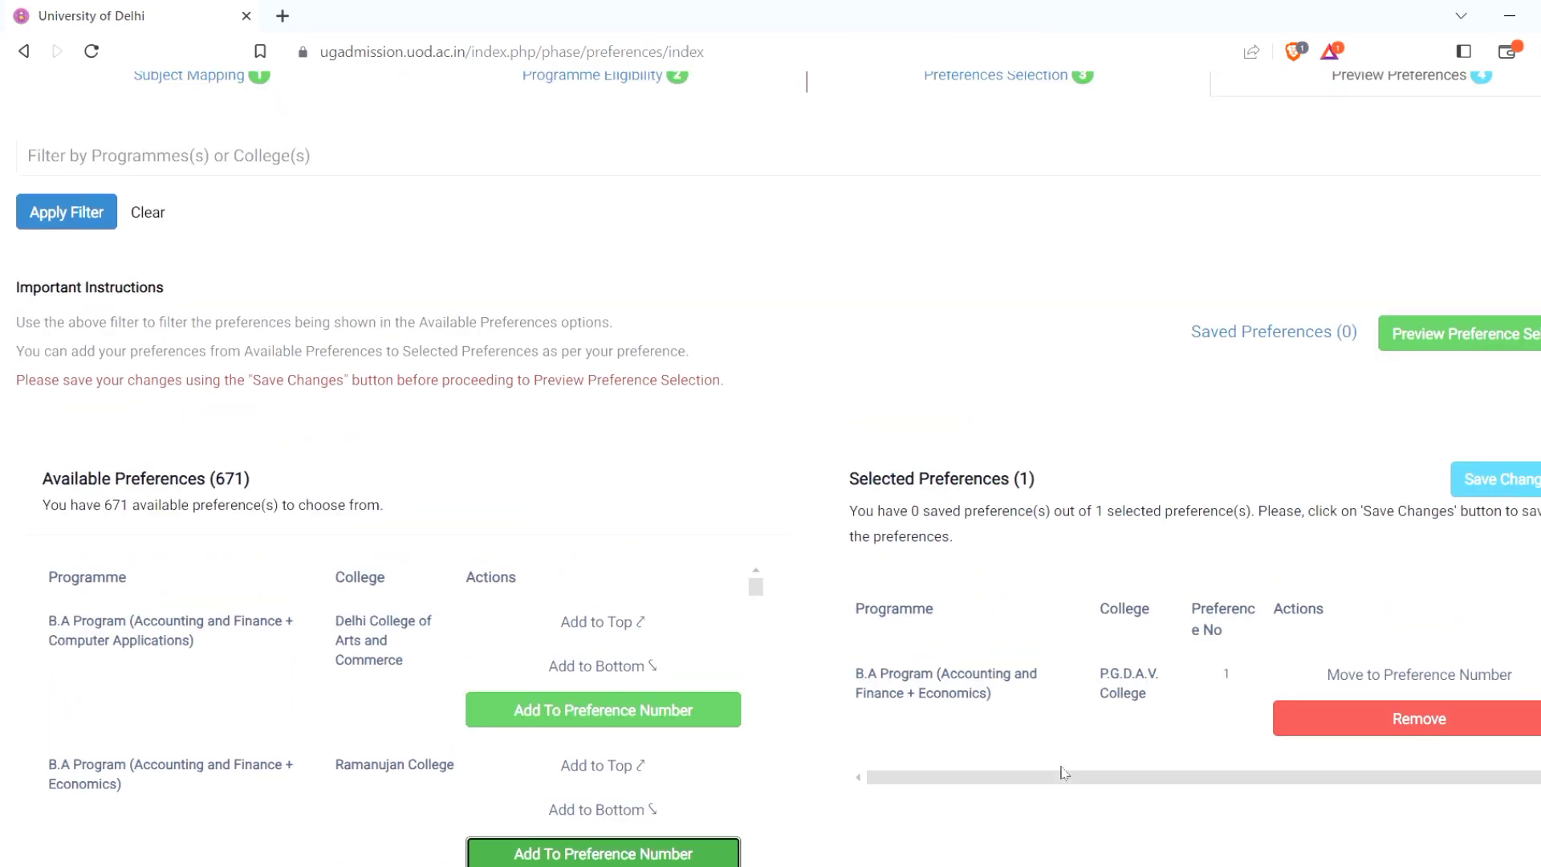
{"action": "scroll", "coordinate": [1064, 772], "scroll_direction": "up", "scroll_amount": 2}
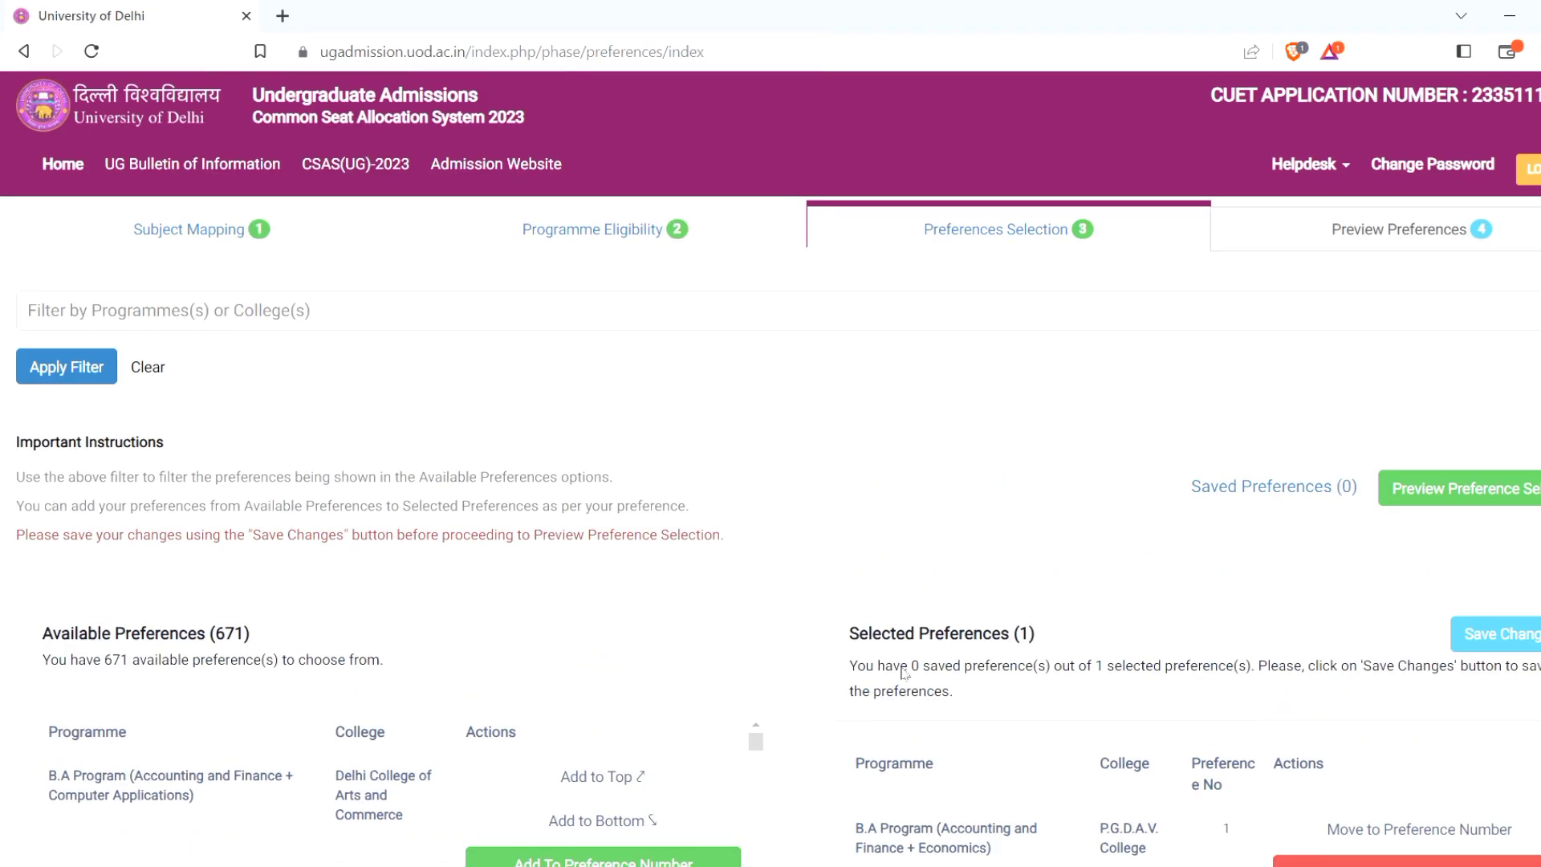
{"action": "left_click", "coordinate": [514, 307]}
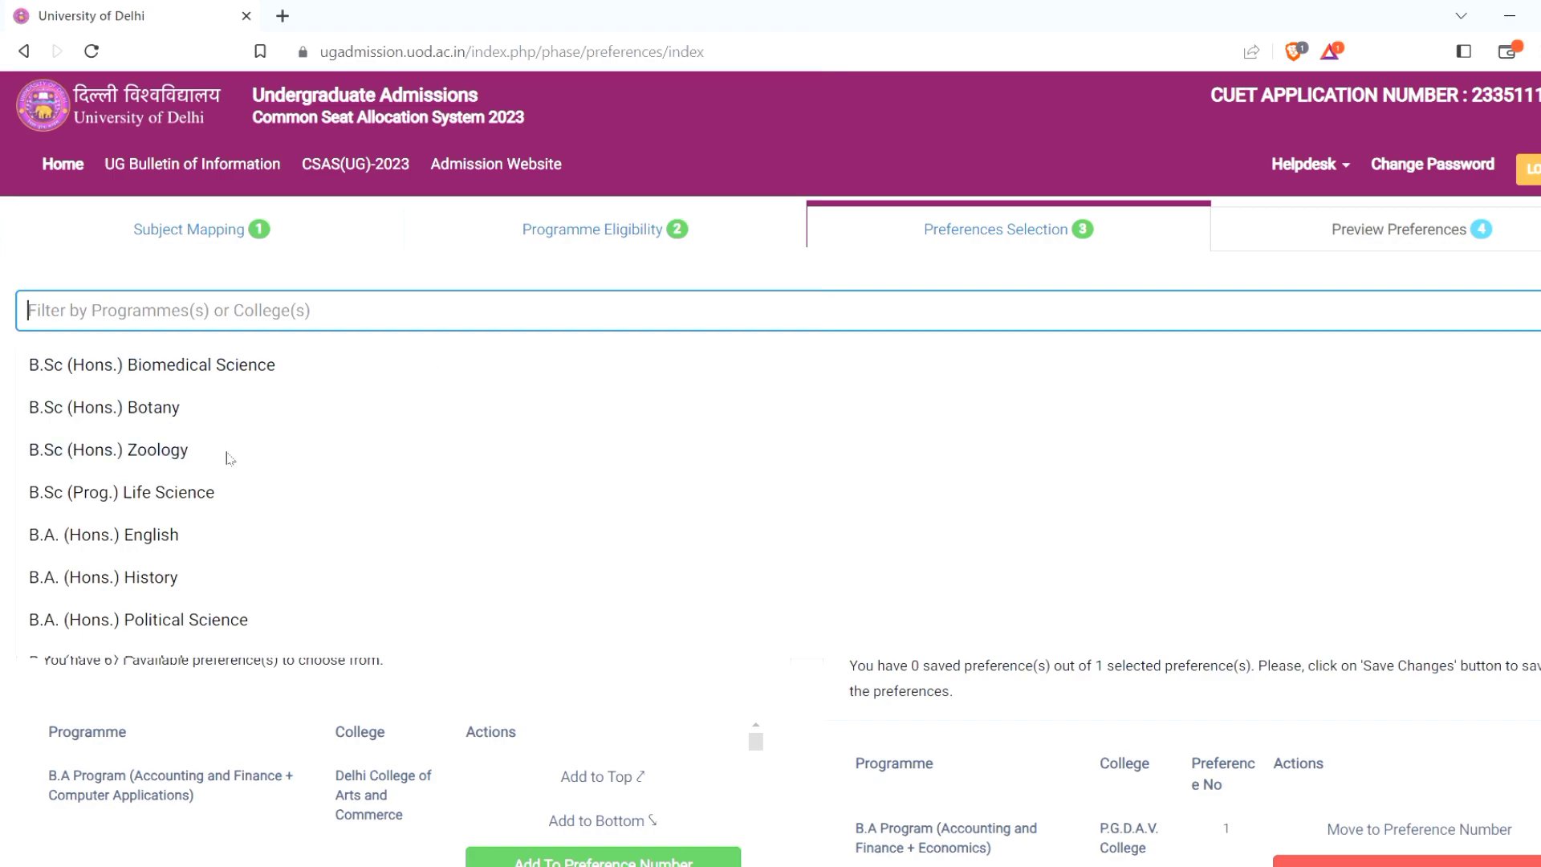
{"action": "left_click", "coordinate": [186, 449]}
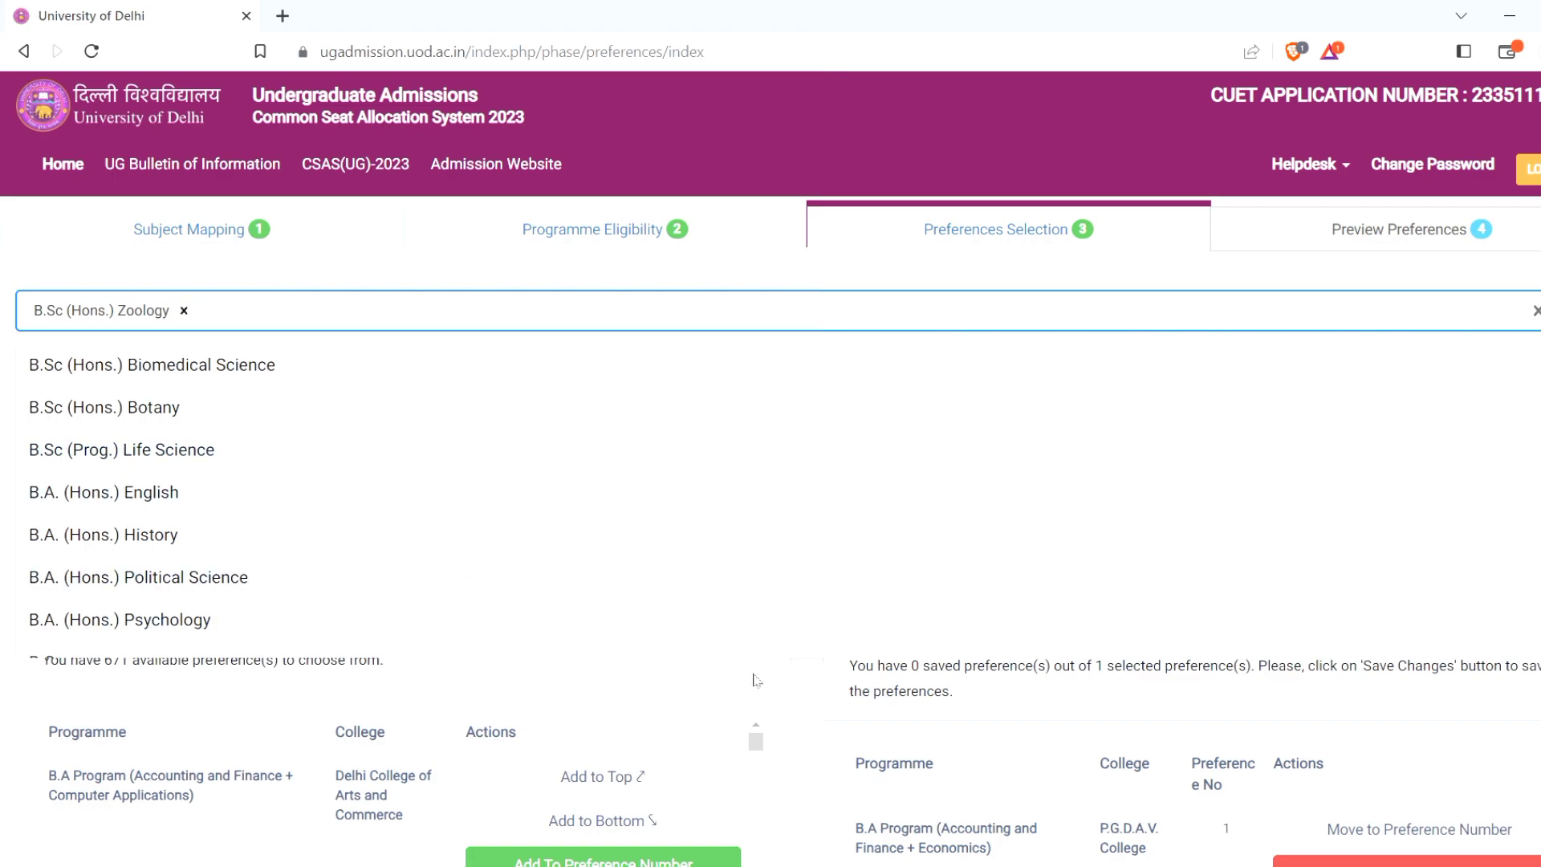
{"action": "left_click", "coordinate": [812, 693]}
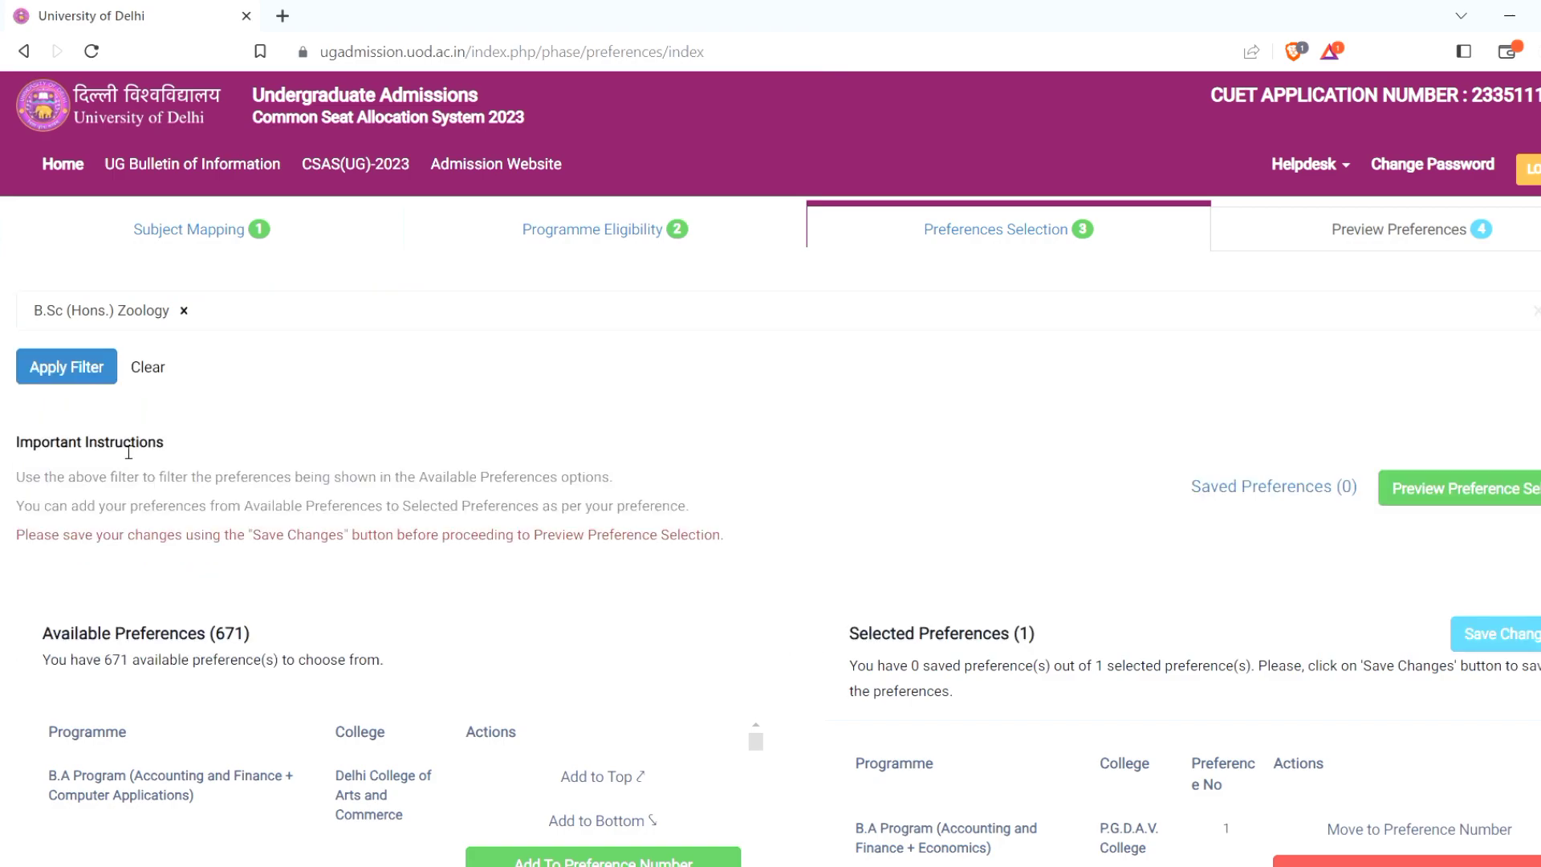
{"action": "left_click", "coordinate": [78, 369]}
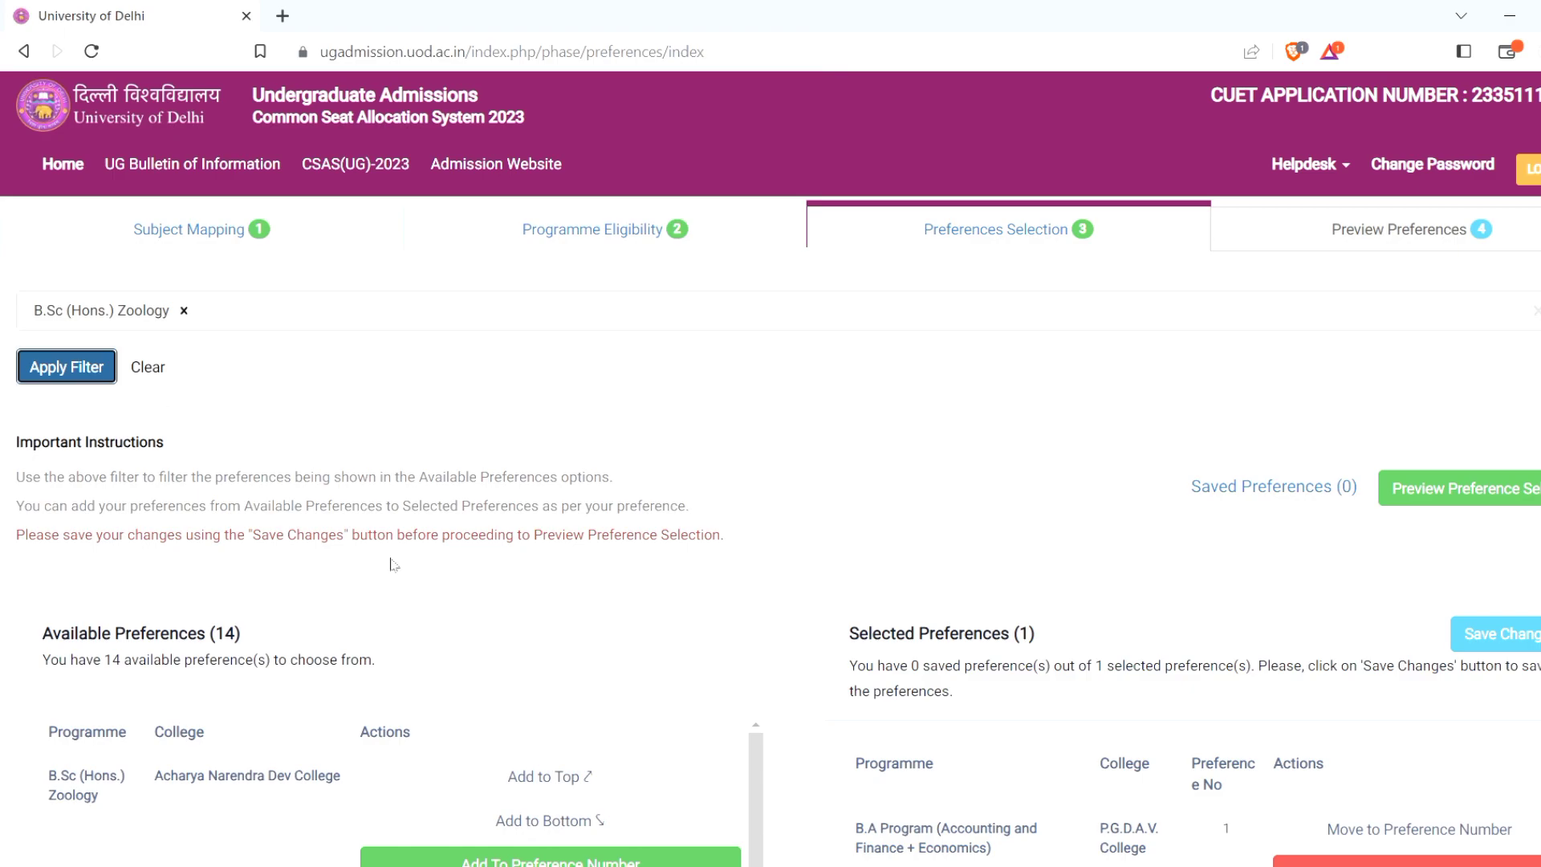
Step: Find Kirori Mal College among the B.Sc (Hons.) Zoology options and add it to the top of the selected preferences
{"action": "scroll", "coordinate": [394, 562], "scroll_direction": "down", "scroll_amount": 5}
{"action": "scroll", "coordinate": [397, 566], "scroll_direction": "up", "scroll_amount": 1}
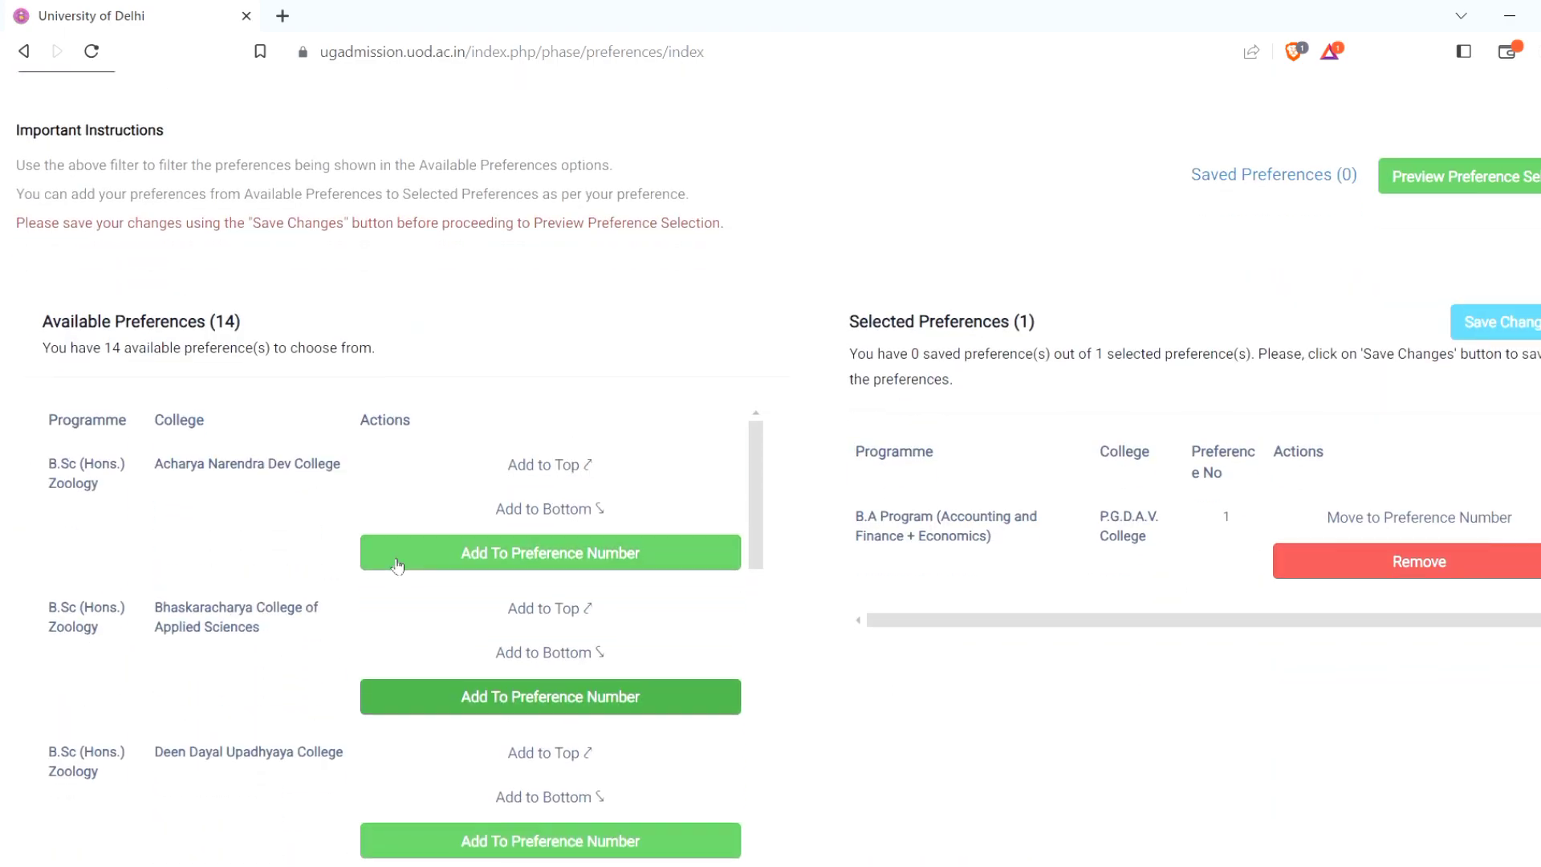
{"action": "scroll", "coordinate": [397, 566], "scroll_direction": "down", "scroll_amount": 1}
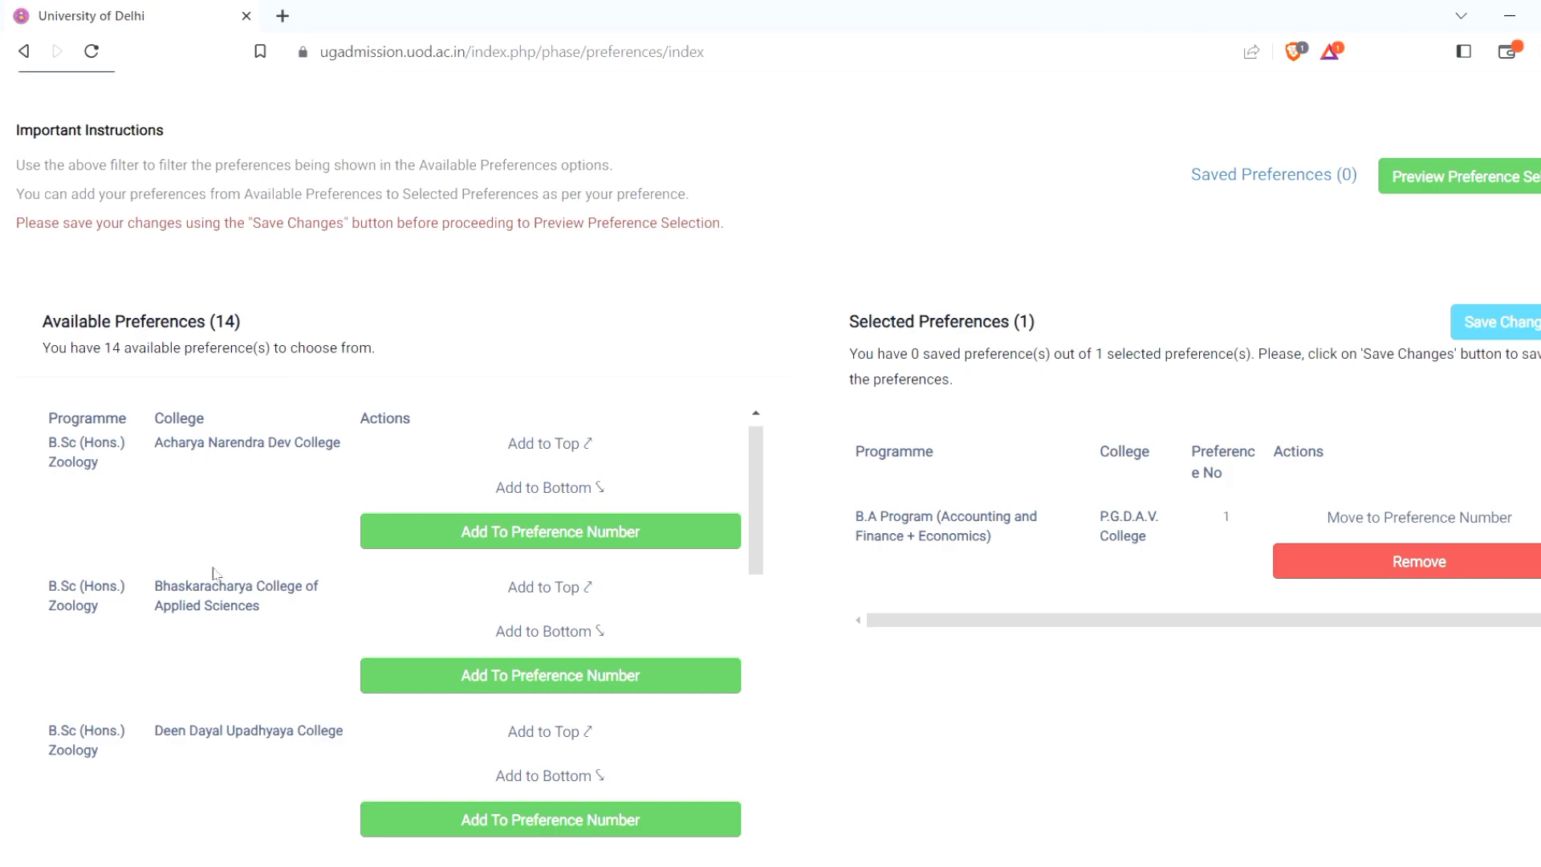
{"action": "scroll", "coordinate": [214, 573], "scroll_direction": "down", "scroll_amount": 10}
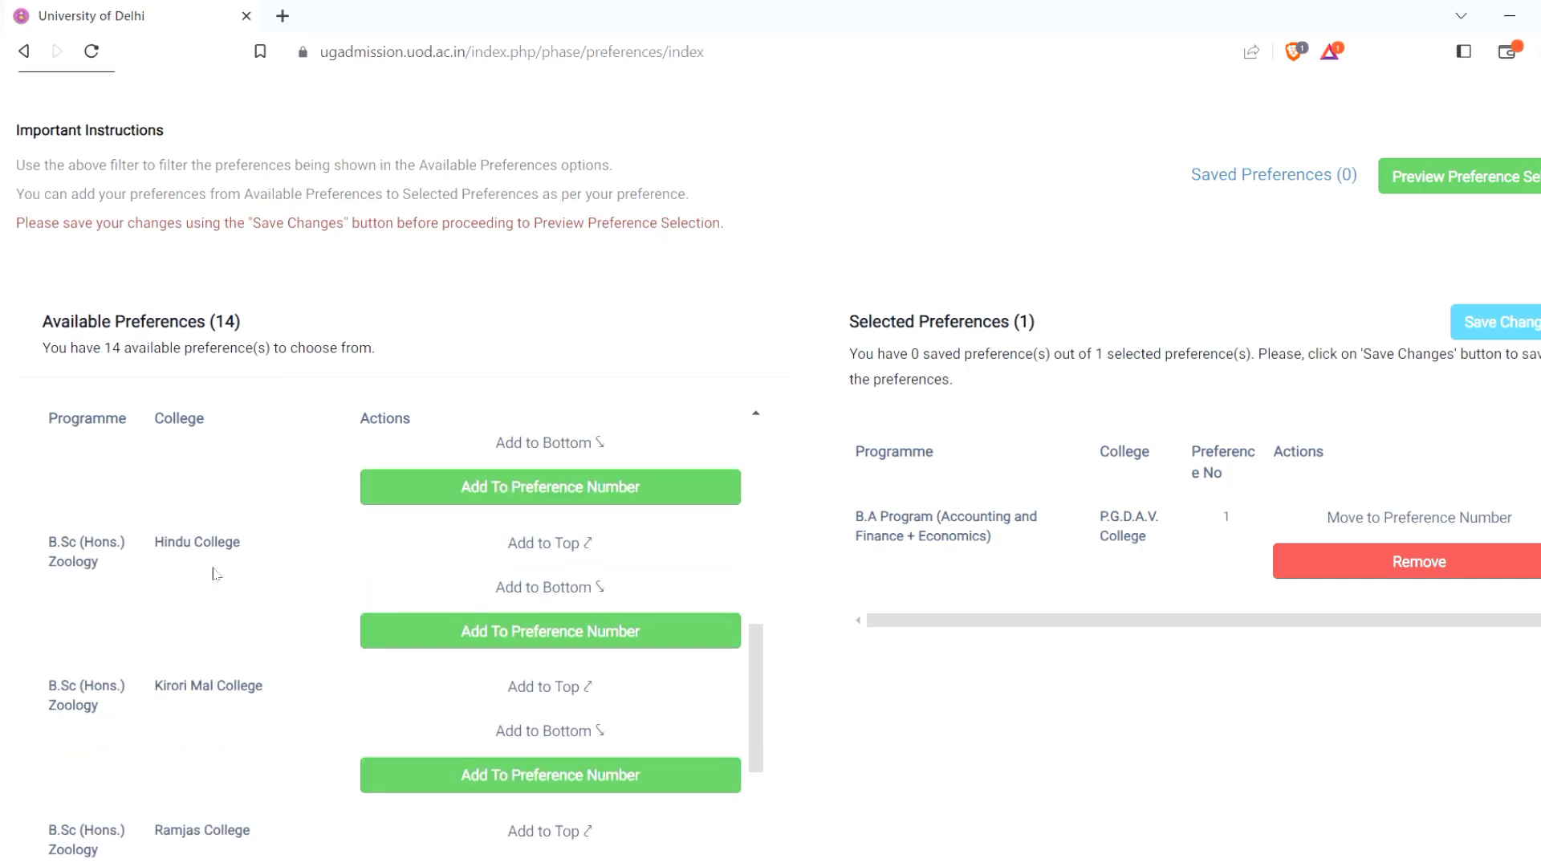
{"action": "scroll", "coordinate": [214, 573], "scroll_direction": "down", "scroll_amount": 1}
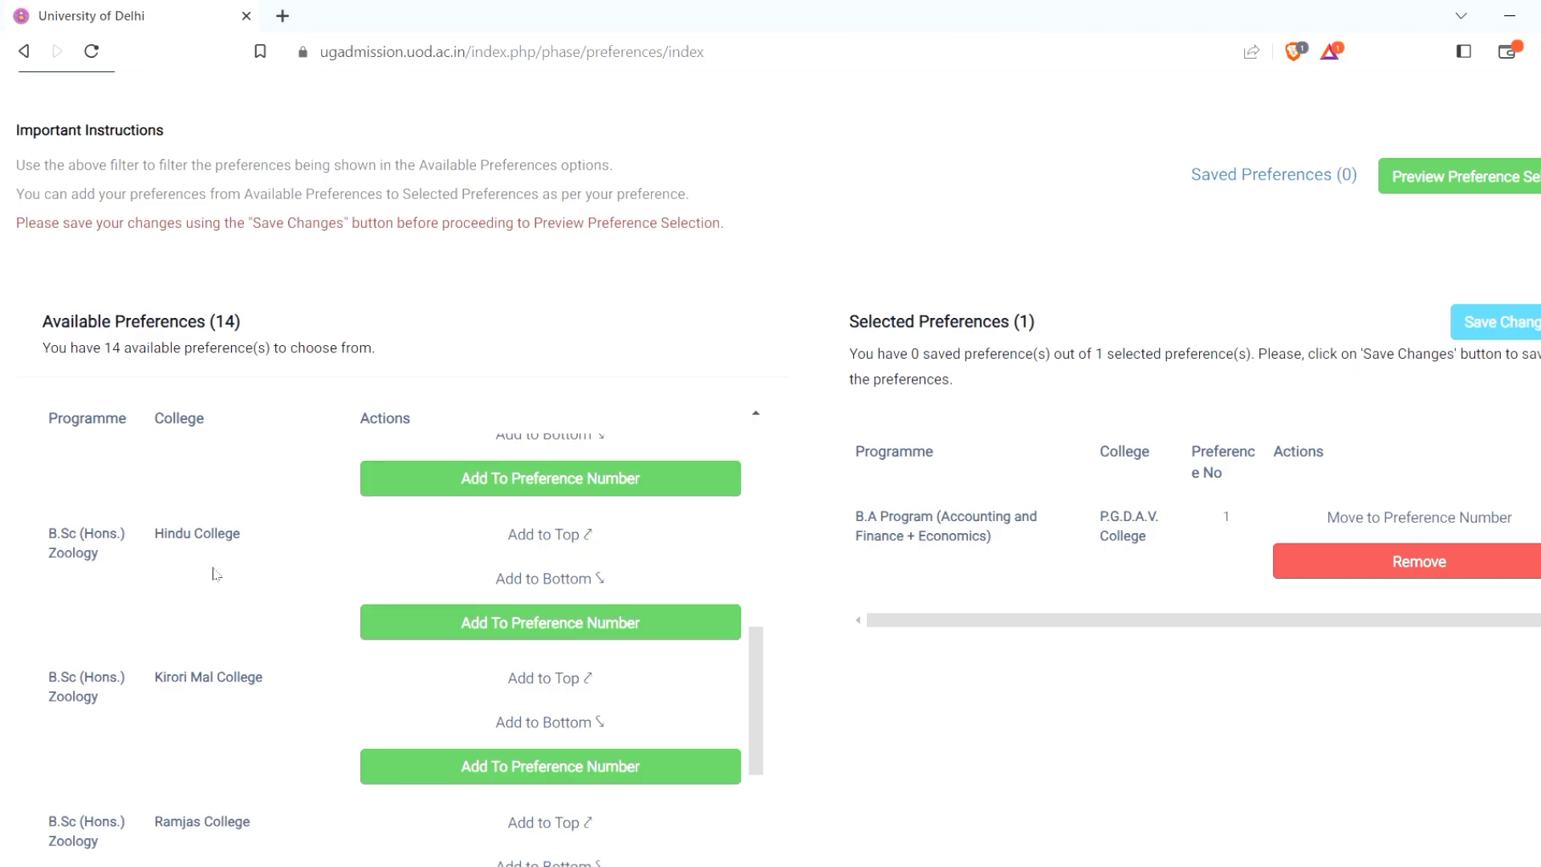
{"action": "scroll", "coordinate": [214, 573], "scroll_direction": "down", "scroll_amount": 1}
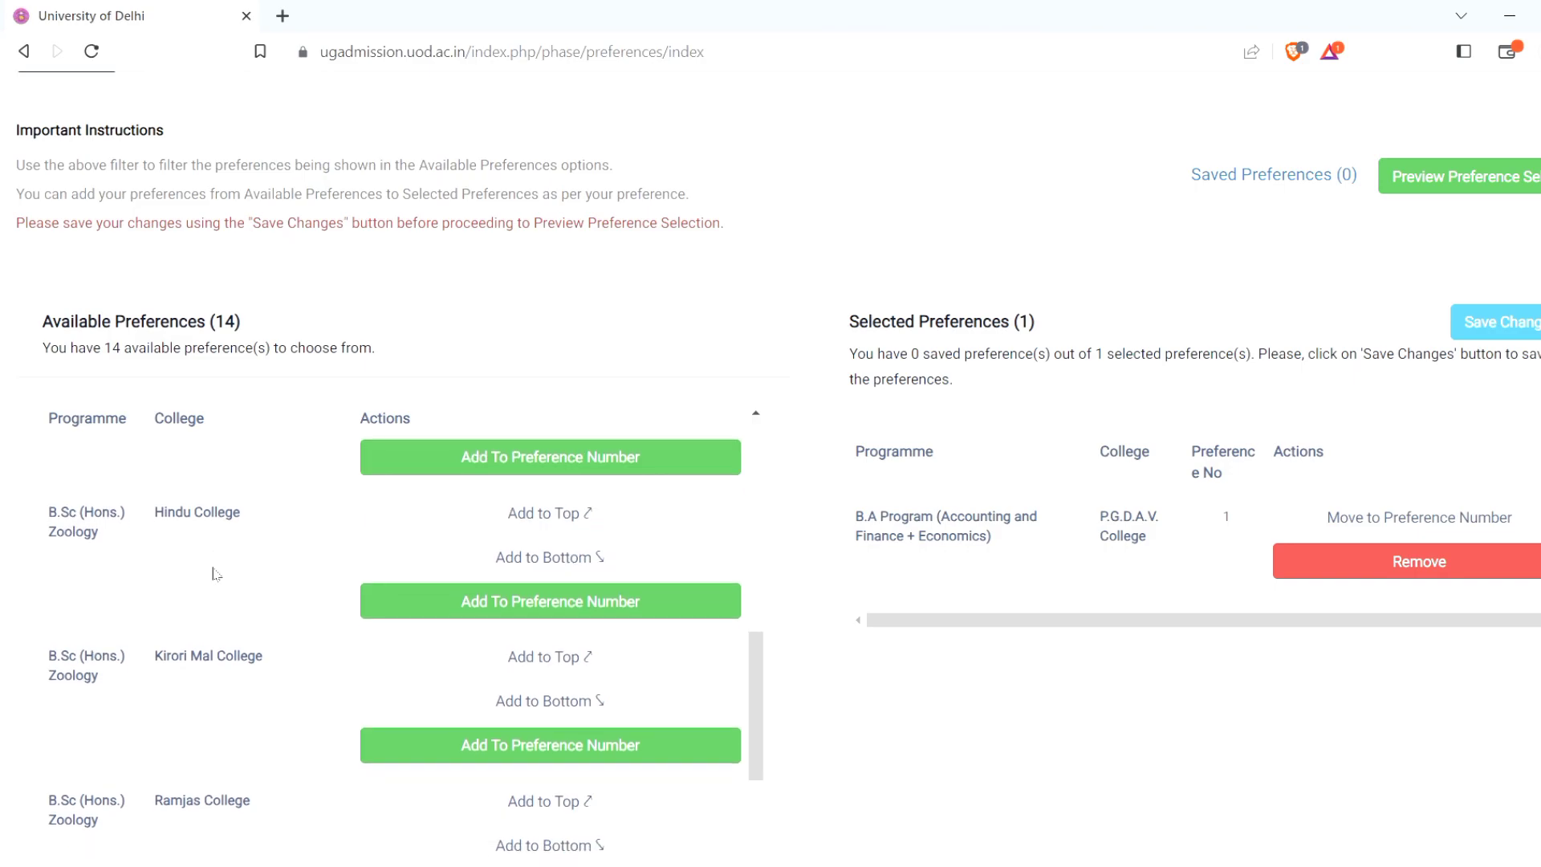
{"action": "scroll", "coordinate": [213, 574], "scroll_direction": "down", "scroll_amount": 3}
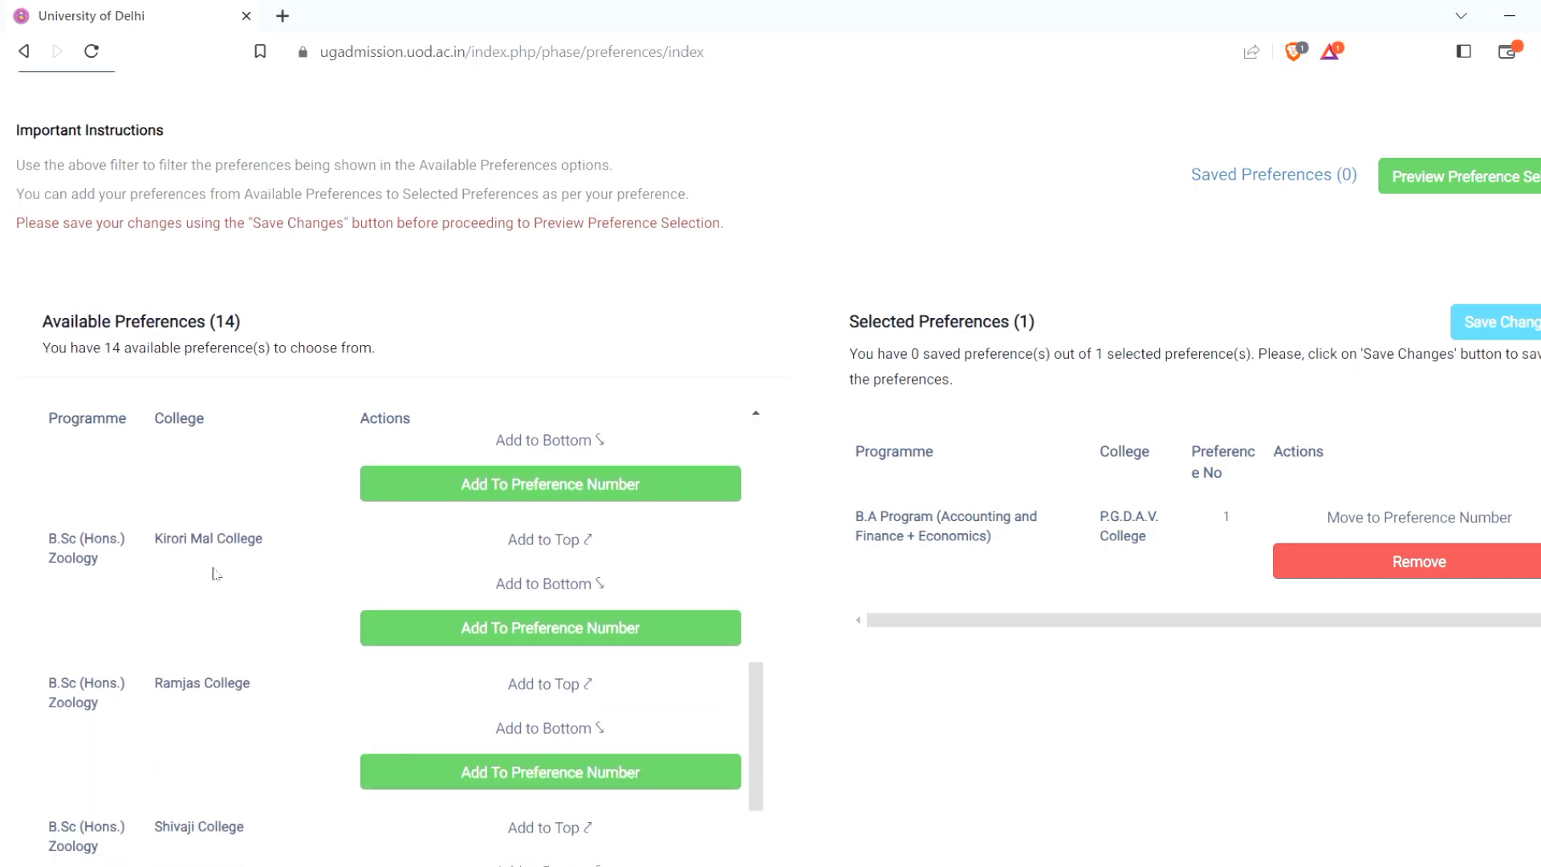
{"action": "left_click", "coordinate": [566, 539]}
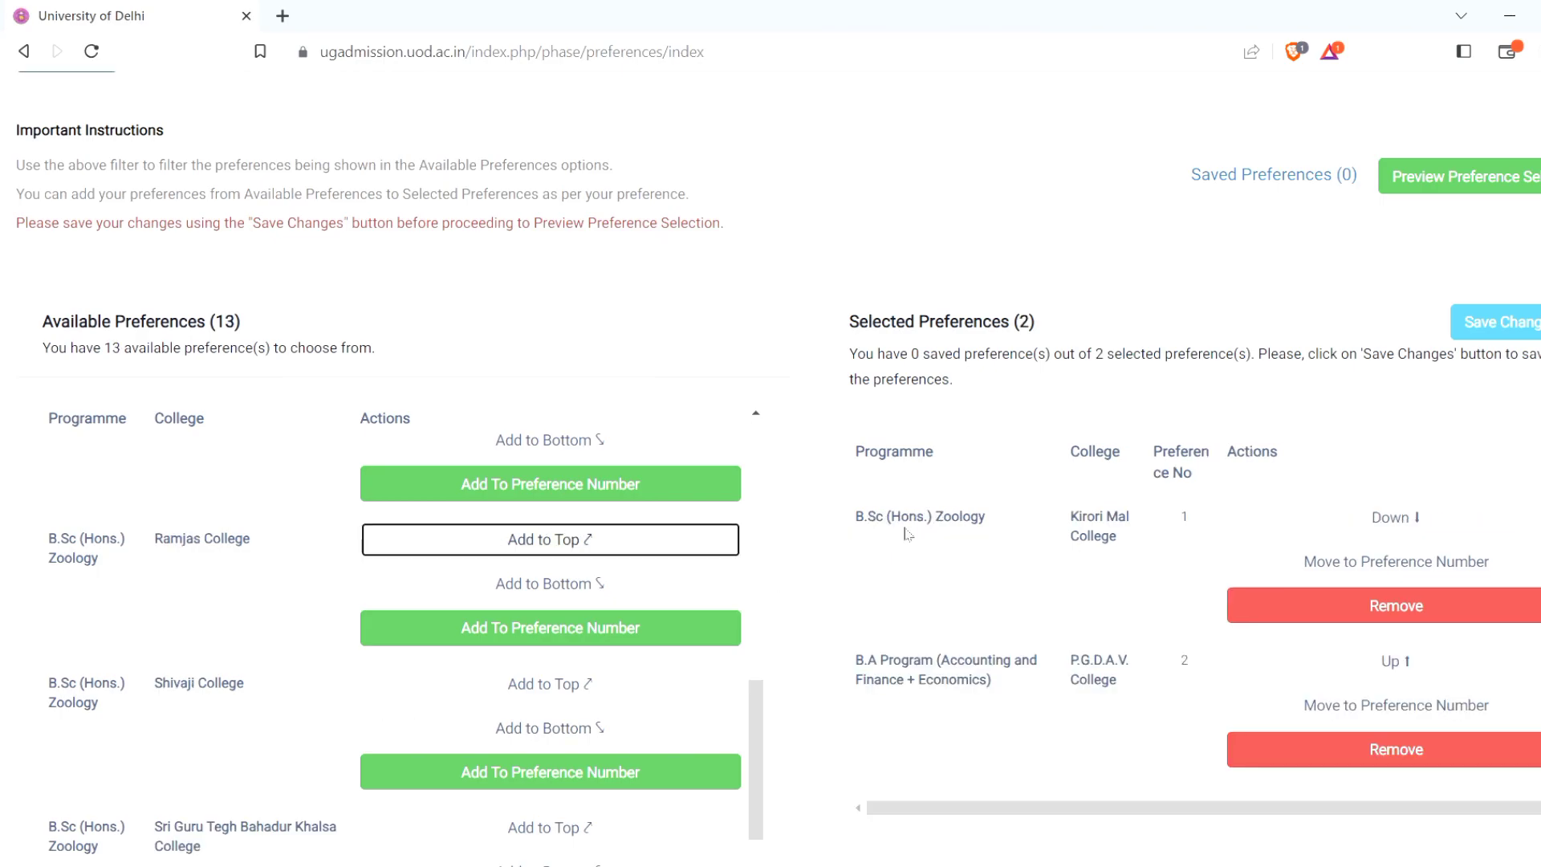
{"action": "triple_click", "coordinate": [1104, 523]}
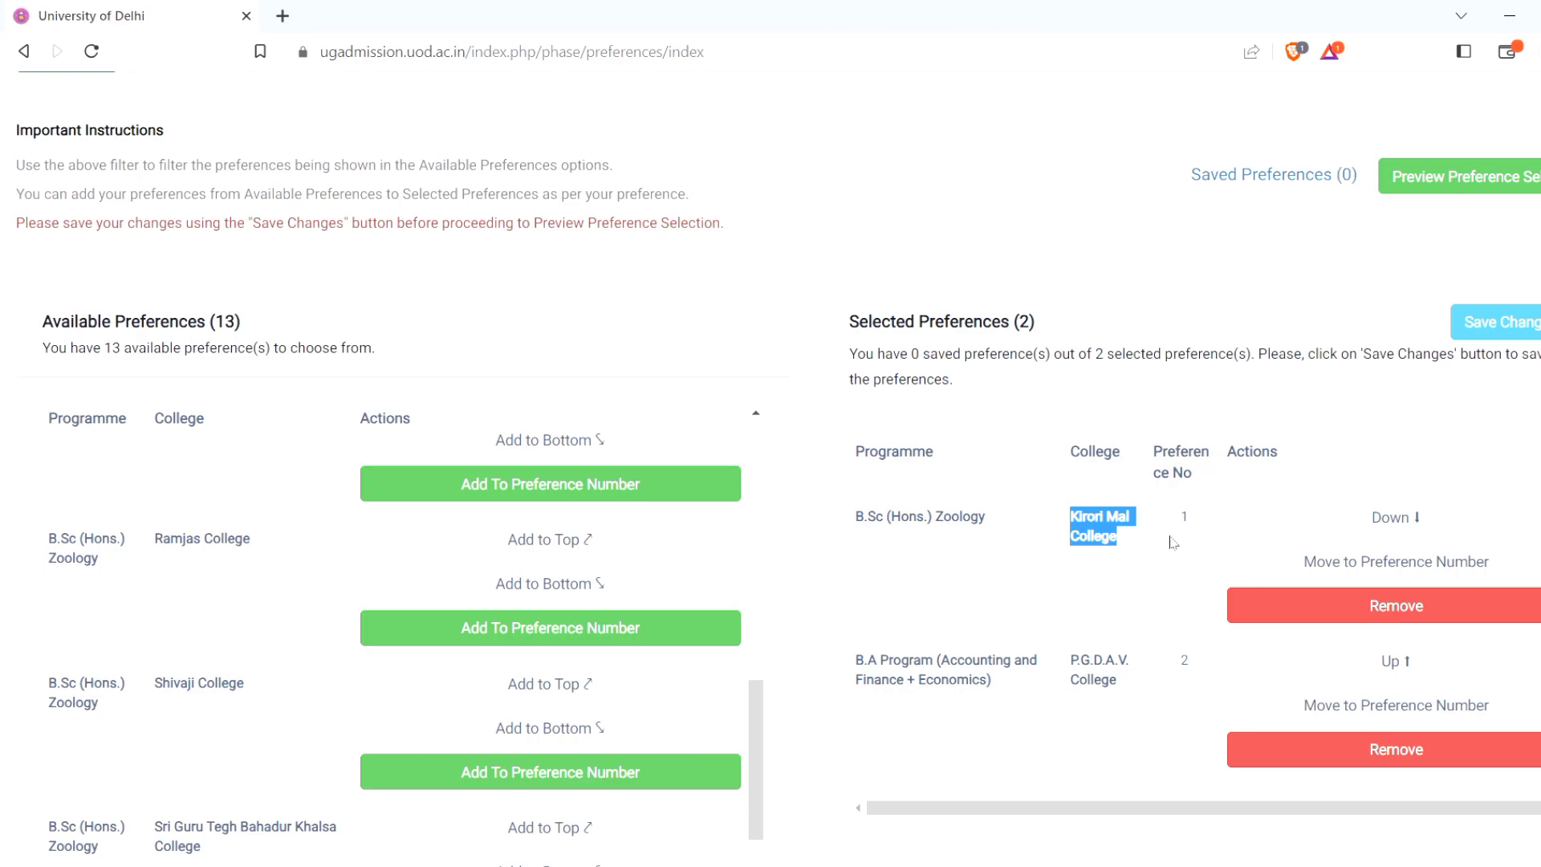
{"action": "left_click", "coordinate": [805, 590]}
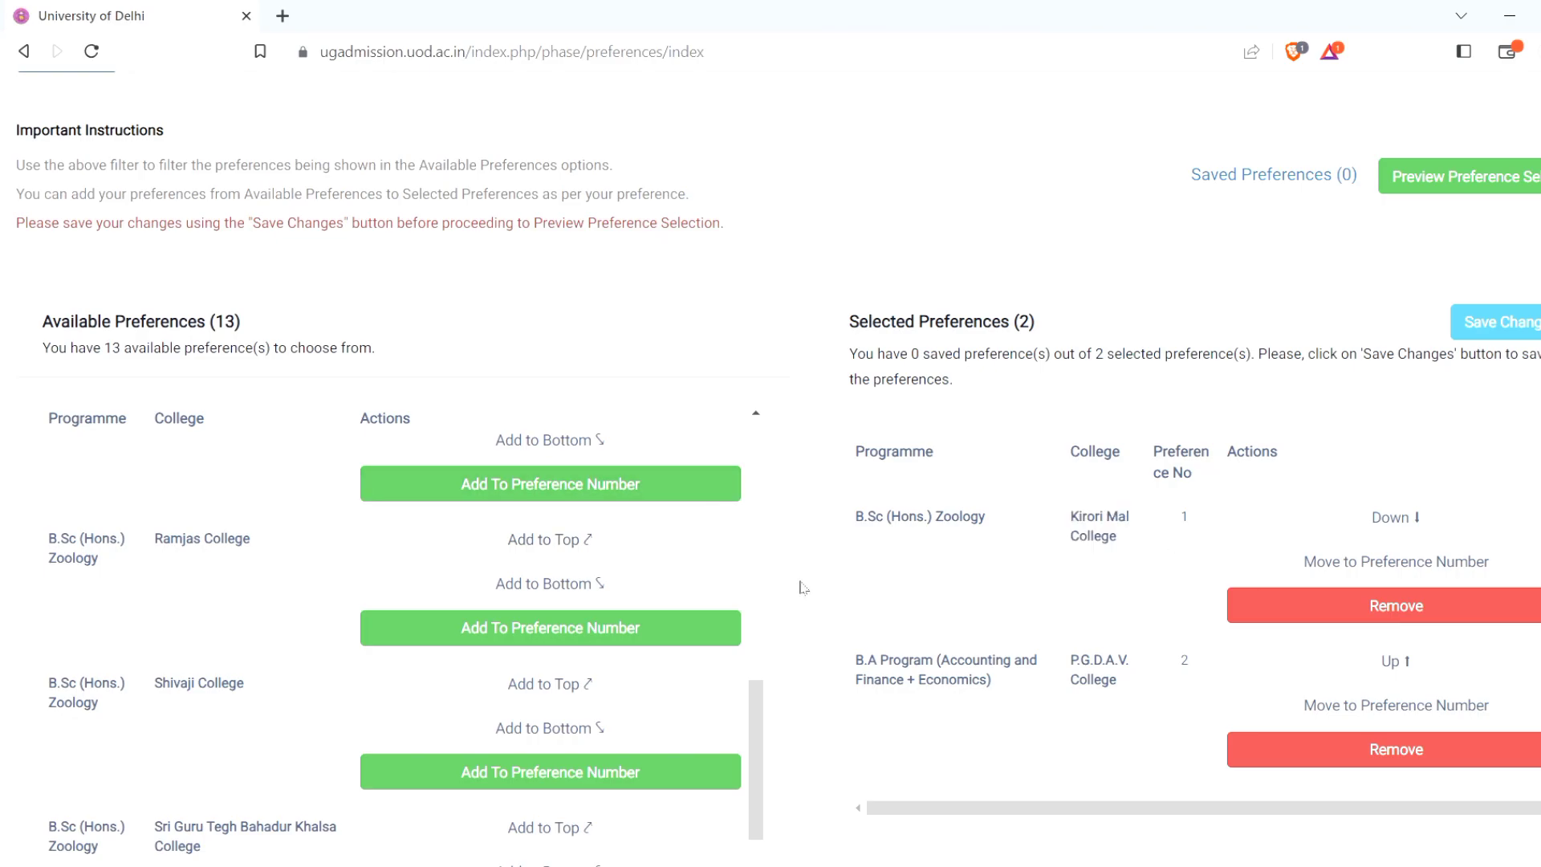
Step: Add B.Sc (Hons.) Zoology at Shivaji College to the bottom of the selected preferences and review the resulting order
{"action": "left_click", "coordinate": [546, 727]}
{"action": "scroll", "coordinate": [964, 690], "scroll_direction": "down", "scroll_amount": 4}
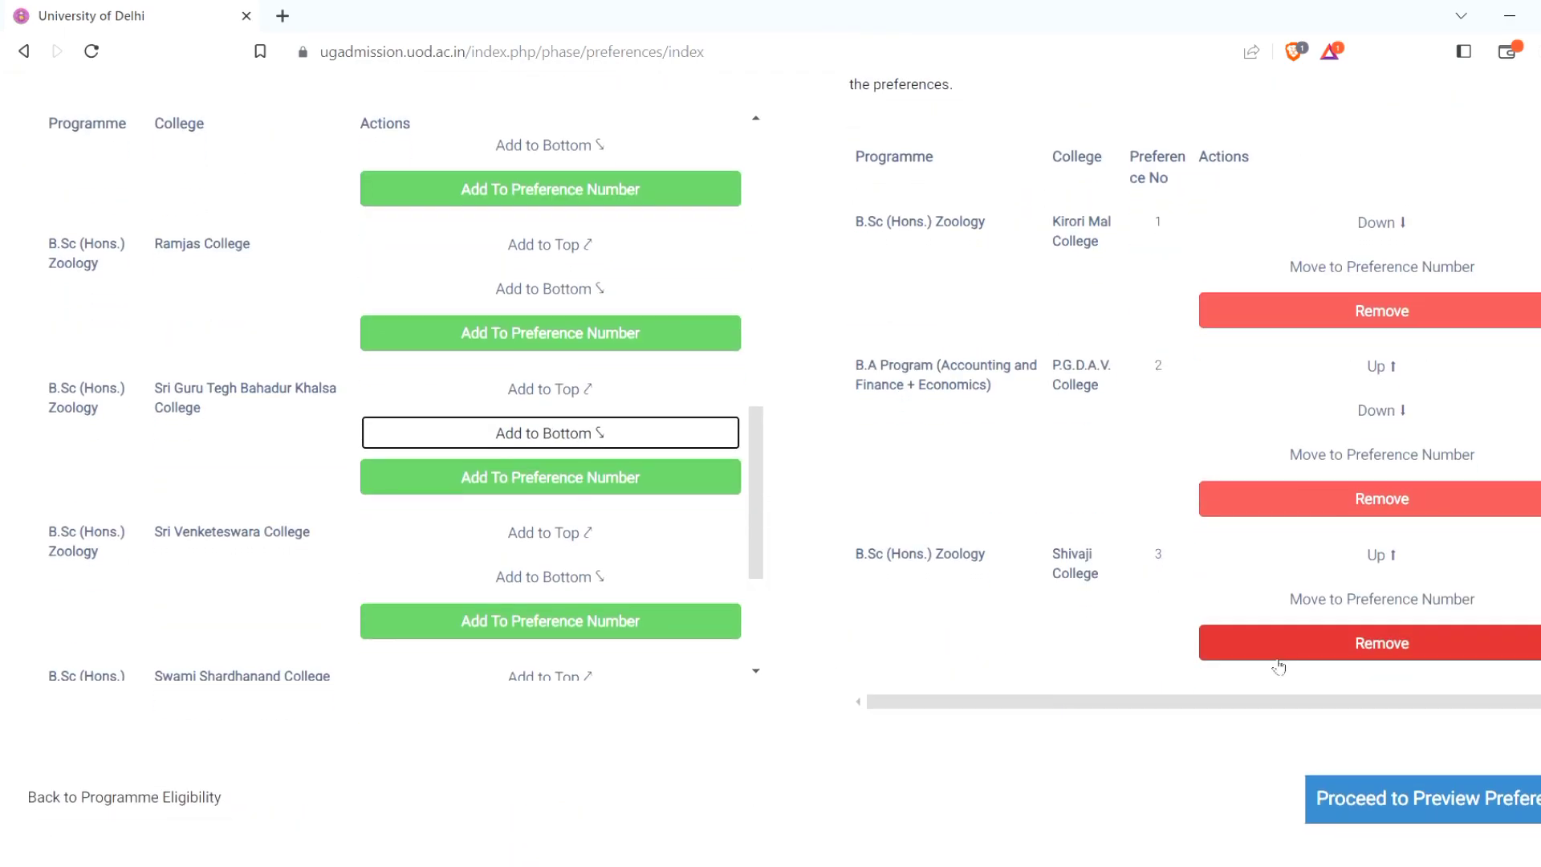
{"action": "scroll", "coordinate": [1186, 694], "scroll_direction": "up", "scroll_amount": 4}
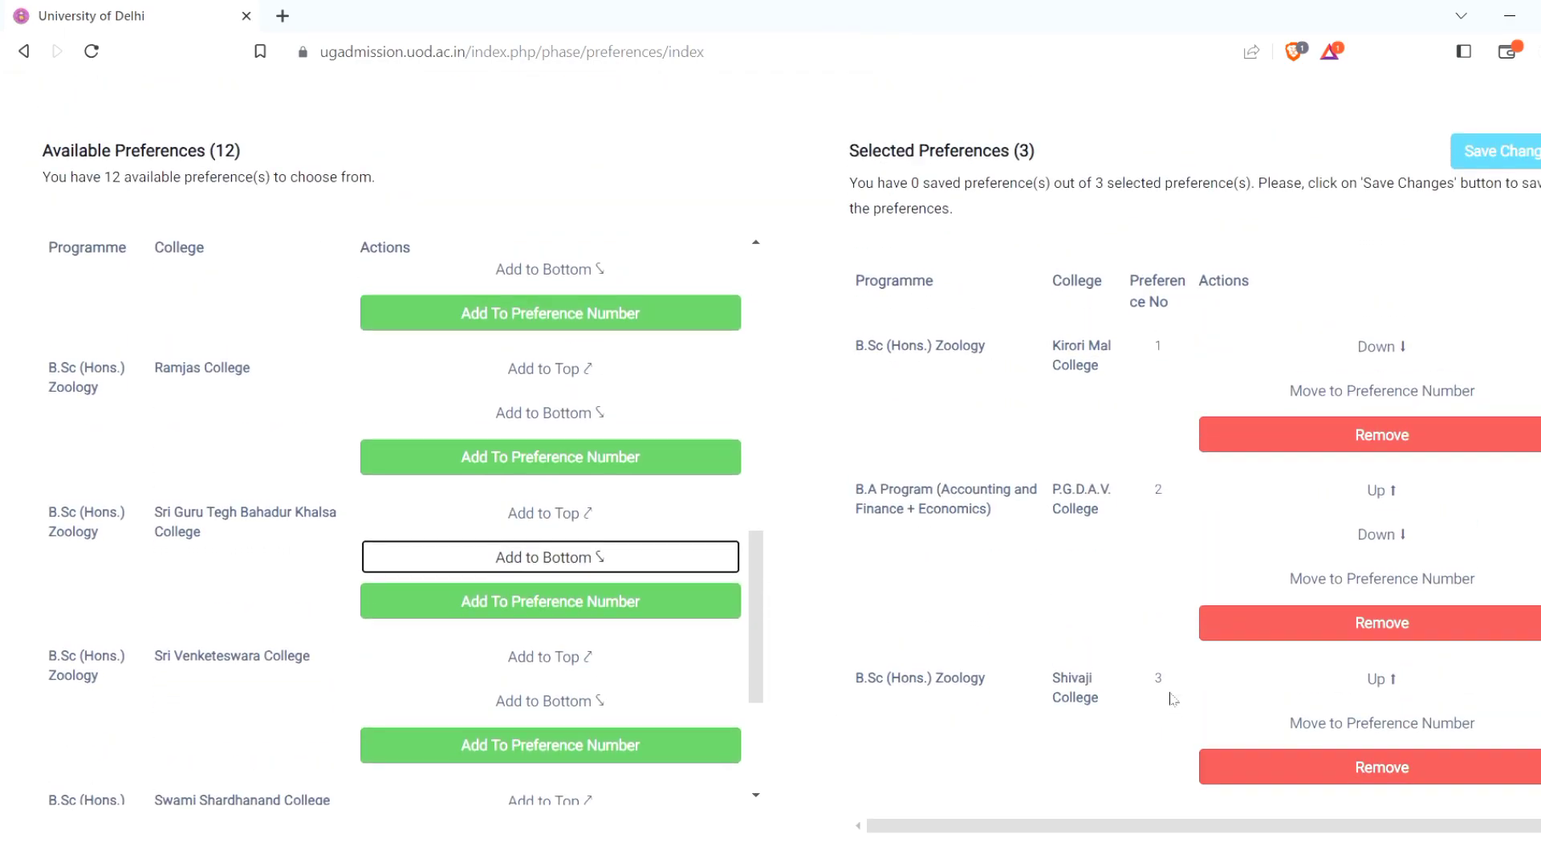
{"action": "scroll", "coordinate": [673, 562], "scroll_direction": "up", "scroll_amount": 6}
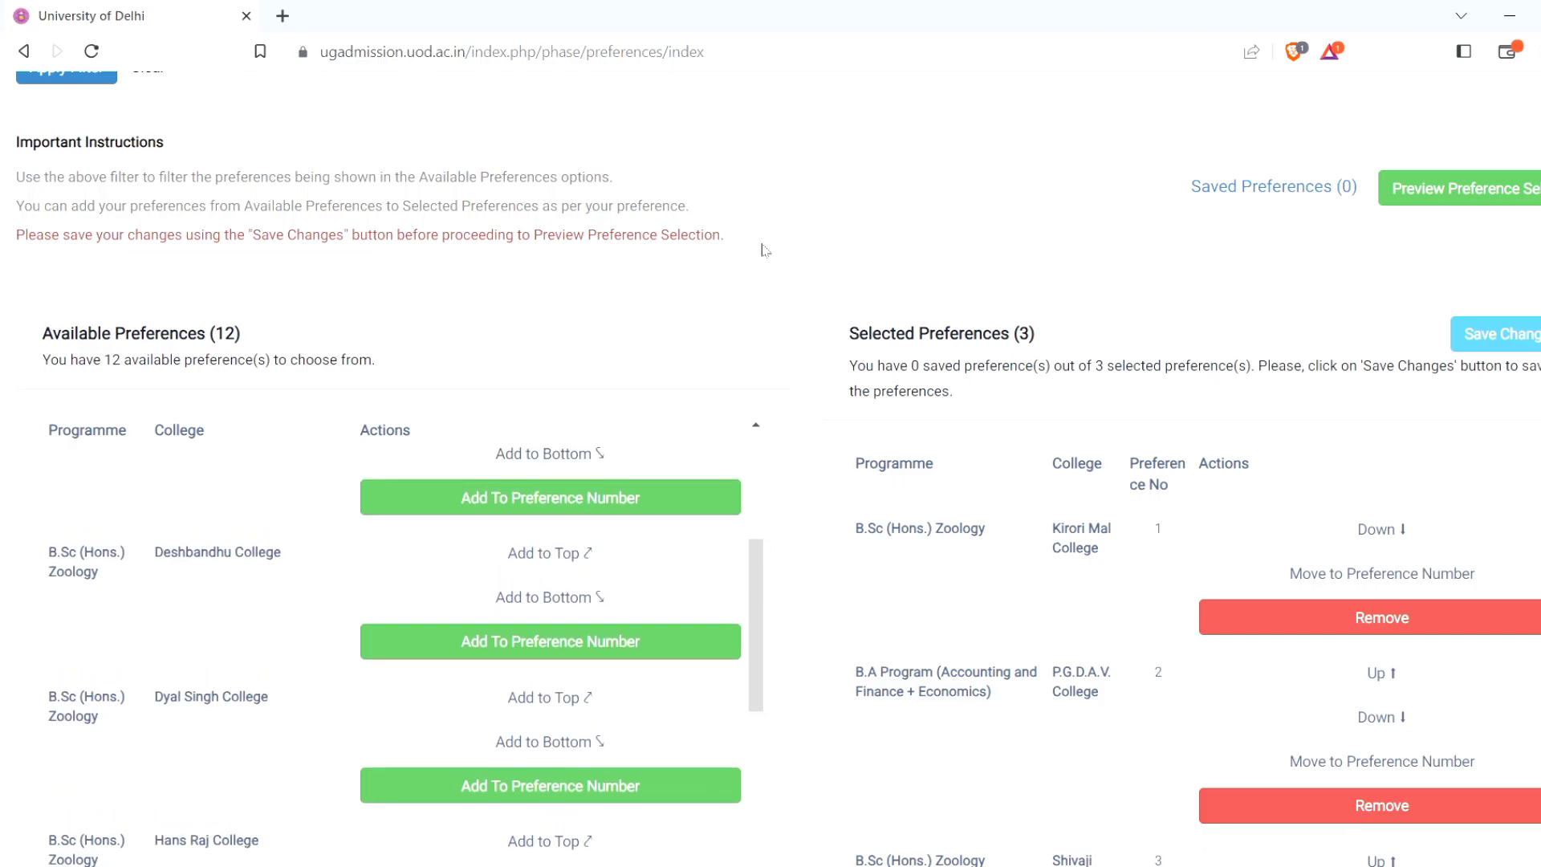
Step: Replace the B.Sc (Hons.) Zoology filter on the available preferences with Hindu College and apply it
{"action": "scroll", "coordinate": [766, 249], "scroll_direction": "up", "scroll_amount": 3}
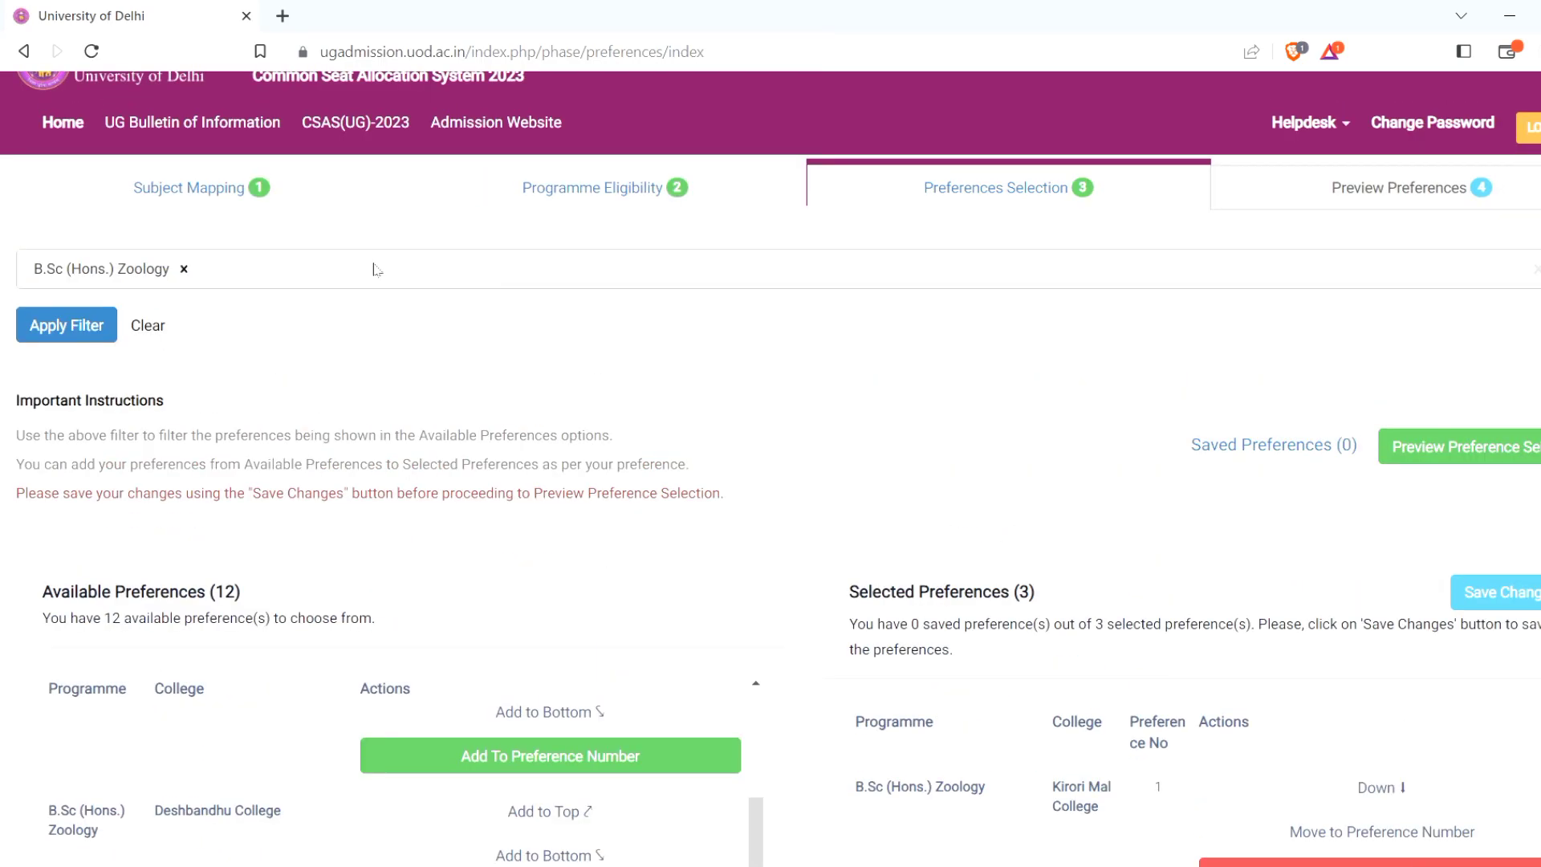
{"action": "left_click", "coordinate": [186, 271]}
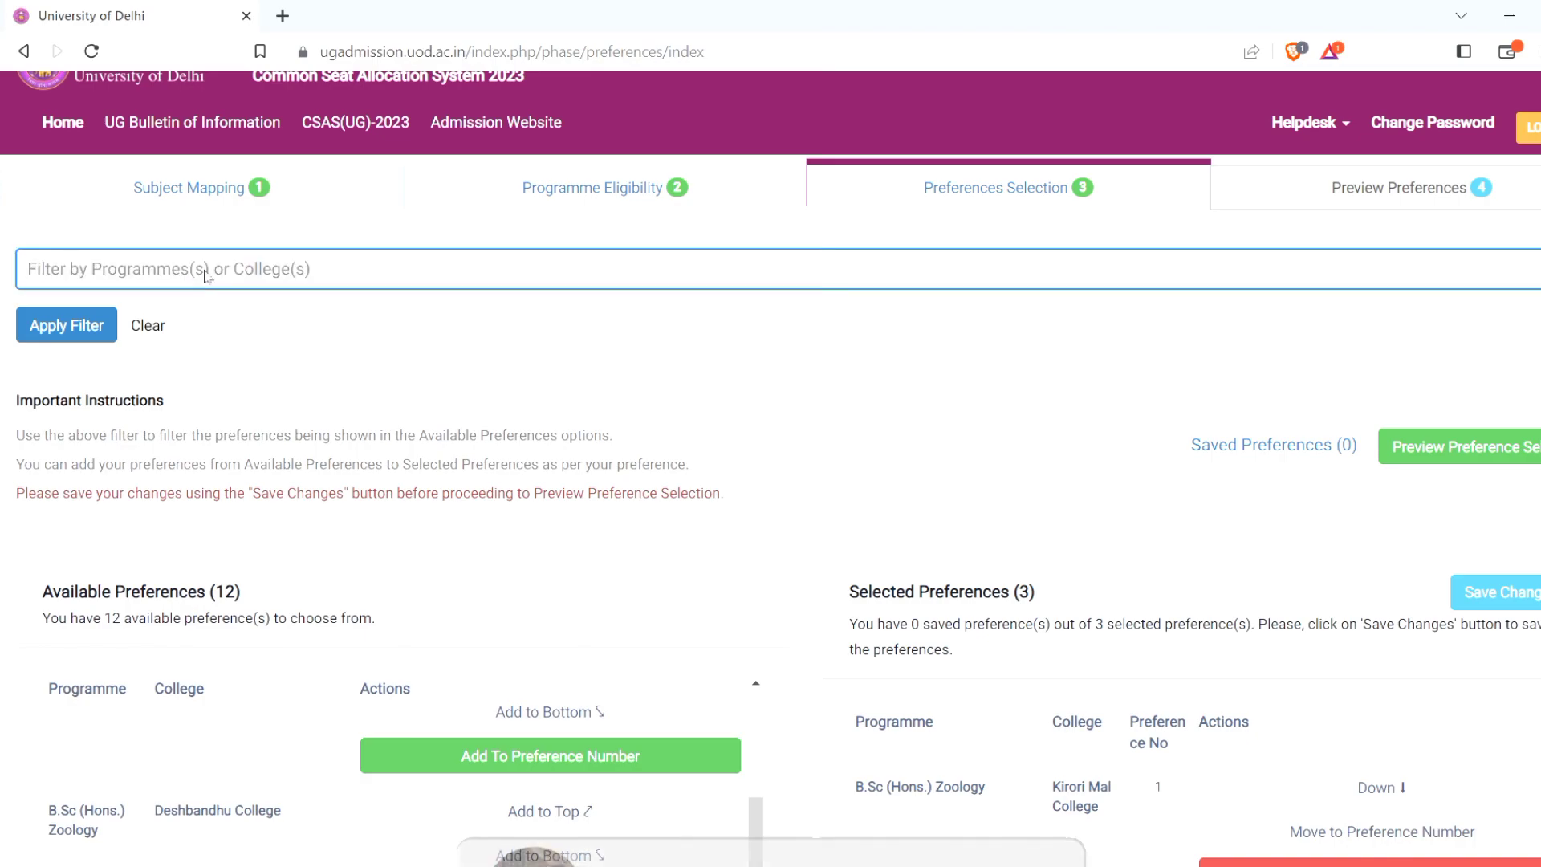
{"action": "type", "text": "hindu"}
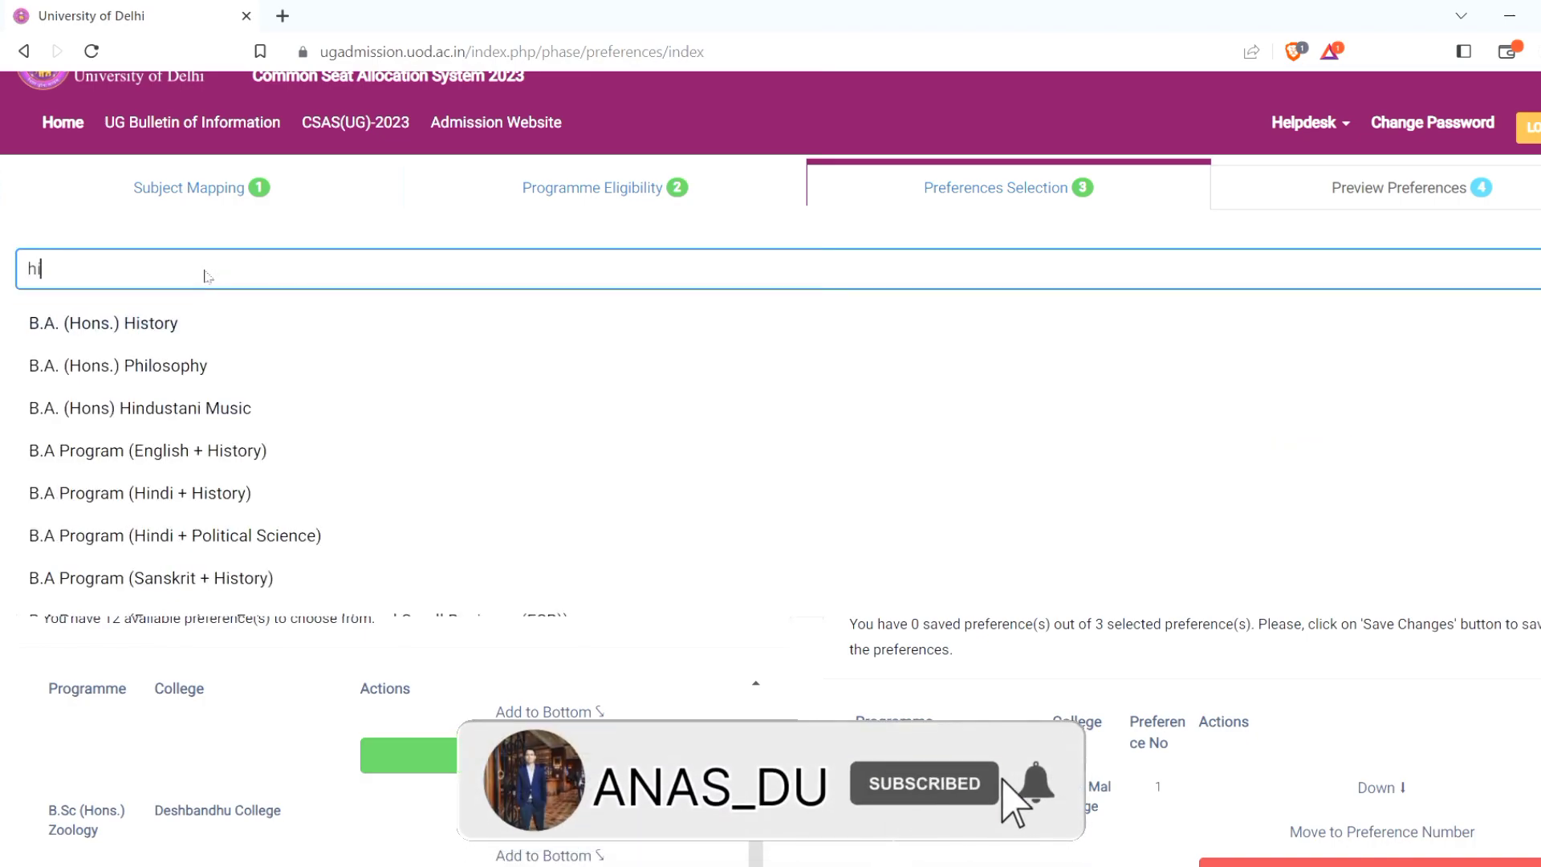
{"action": "type", "text": "ollege"}
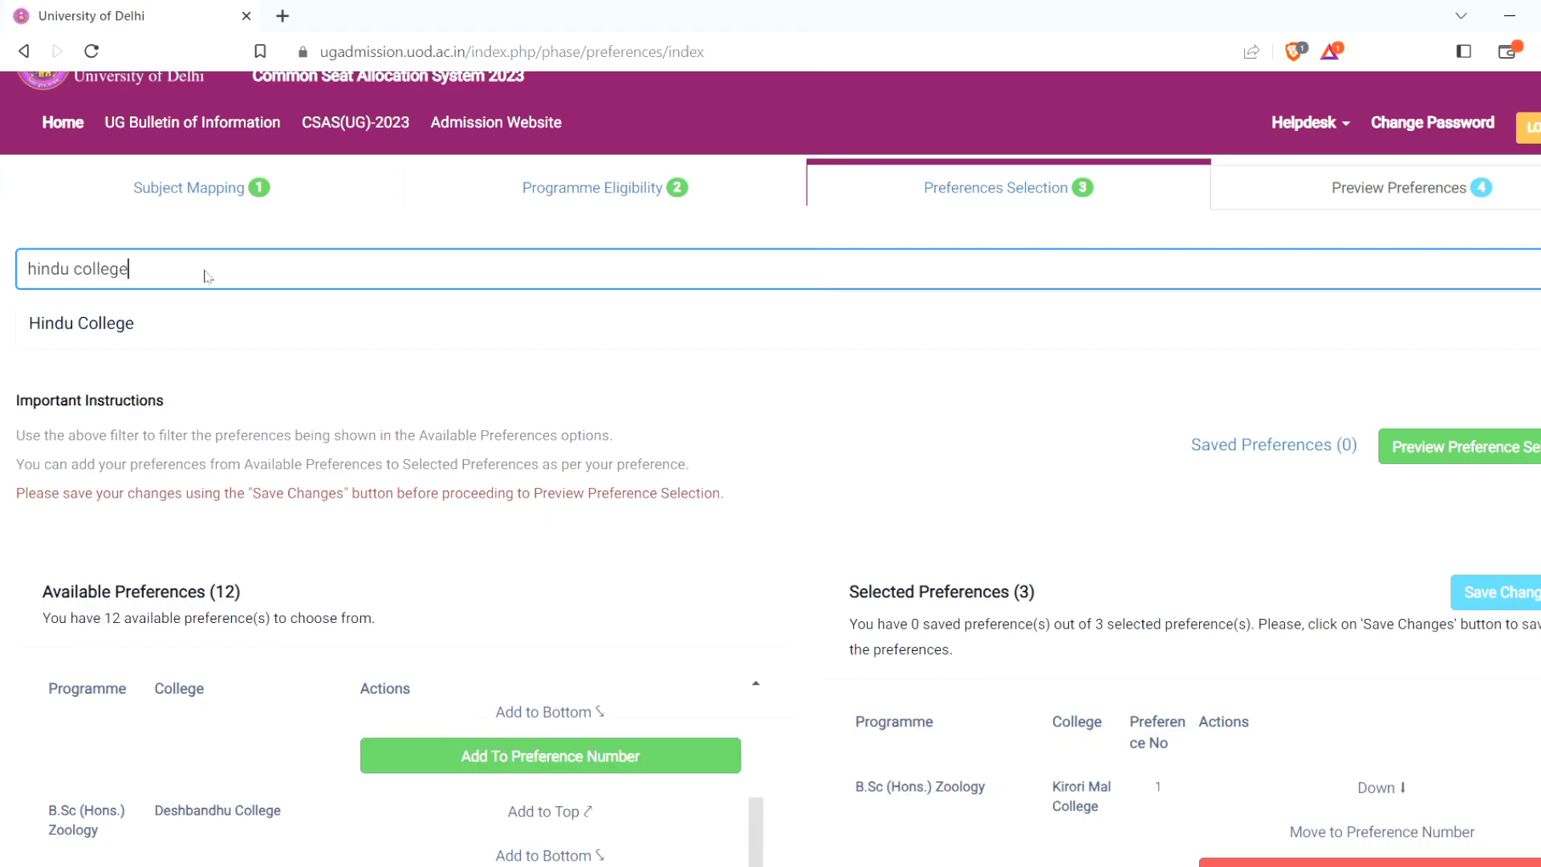
{"action": "key", "text": "Return"}
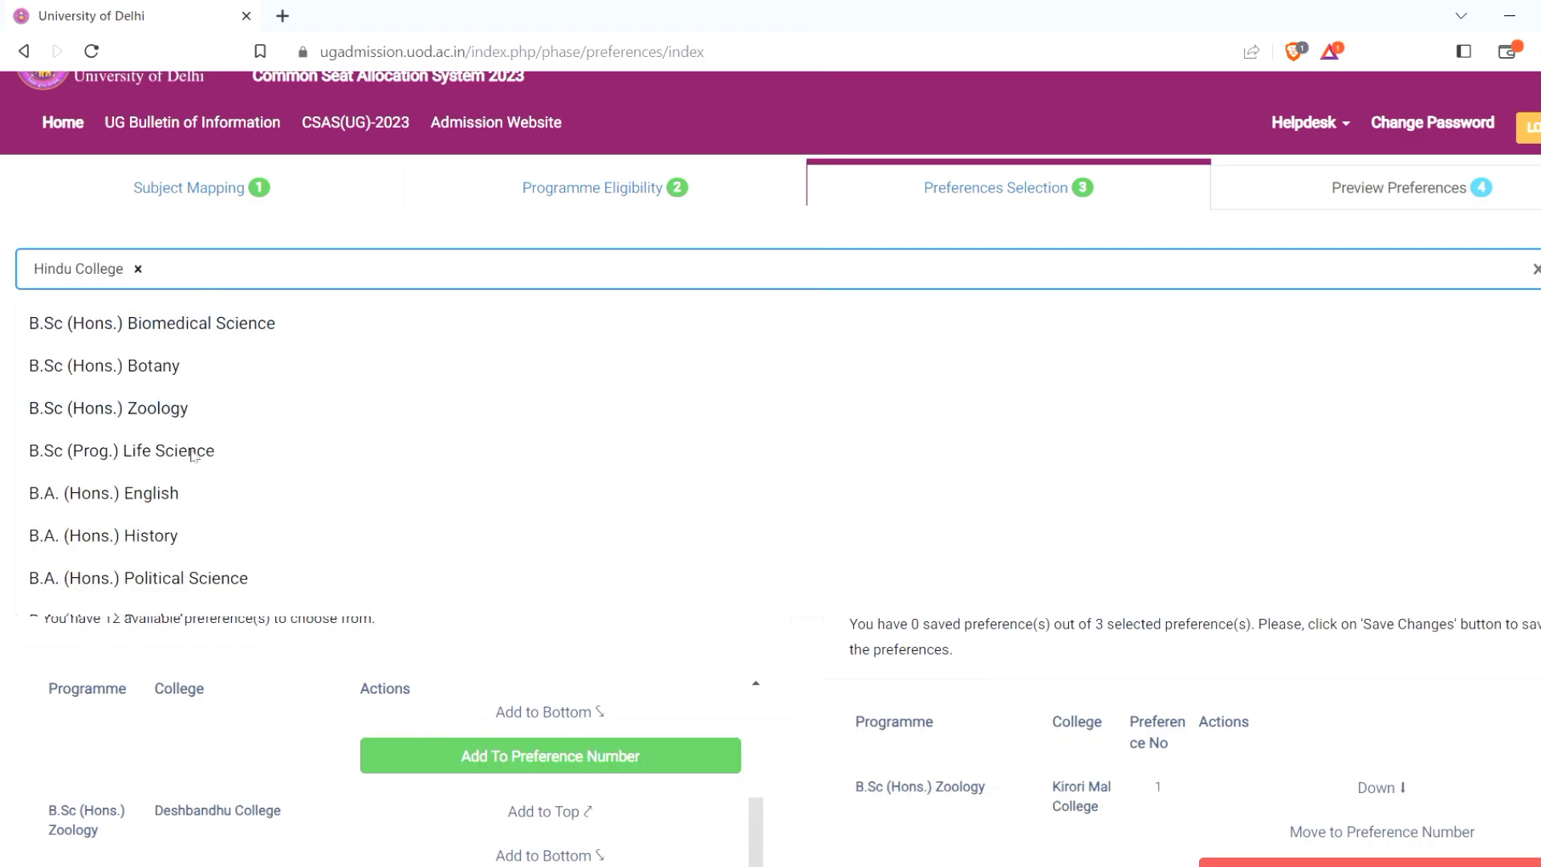
{"action": "left_click", "coordinate": [507, 635]}
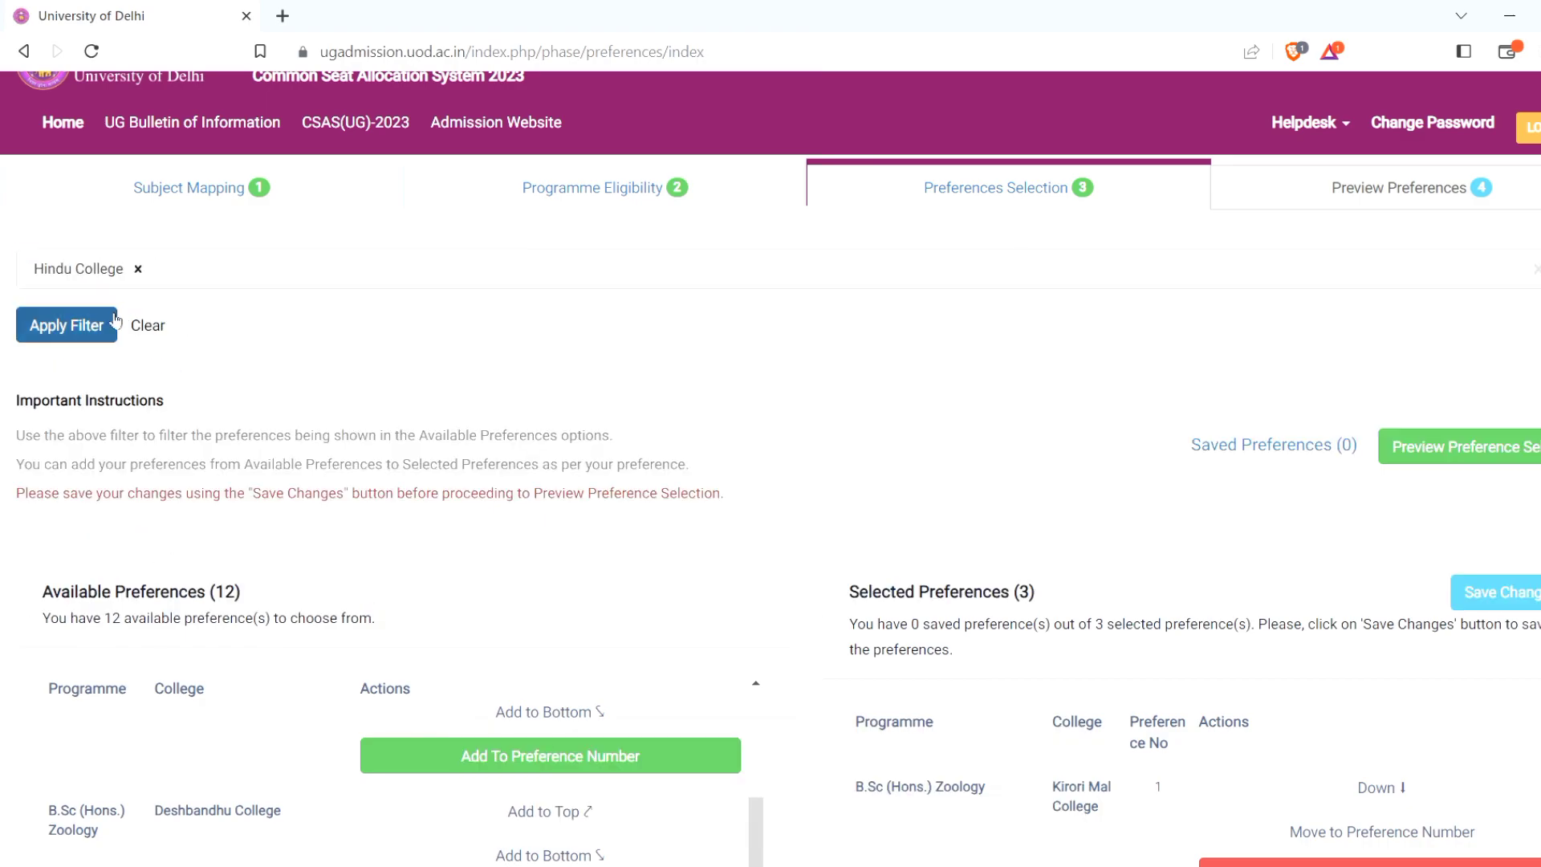
{"action": "left_click", "coordinate": [81, 322]}
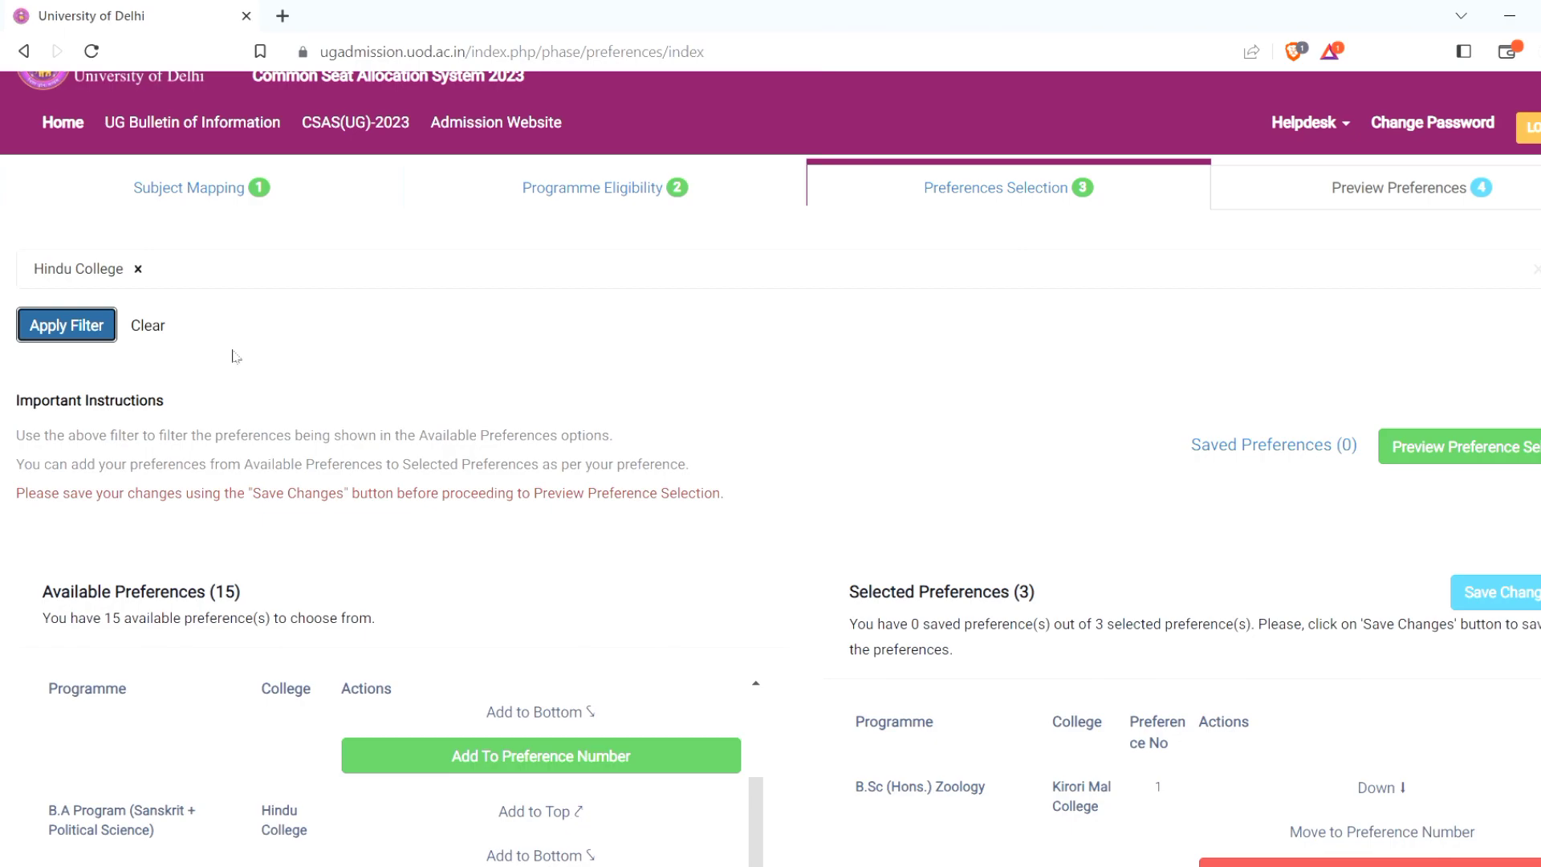
Step: Find B.Sc (Hons.) Botany among the Hindu College programmes and add it to the top of the selected preferences
{"action": "scroll", "coordinate": [370, 615], "scroll_direction": "down", "scroll_amount": 3}
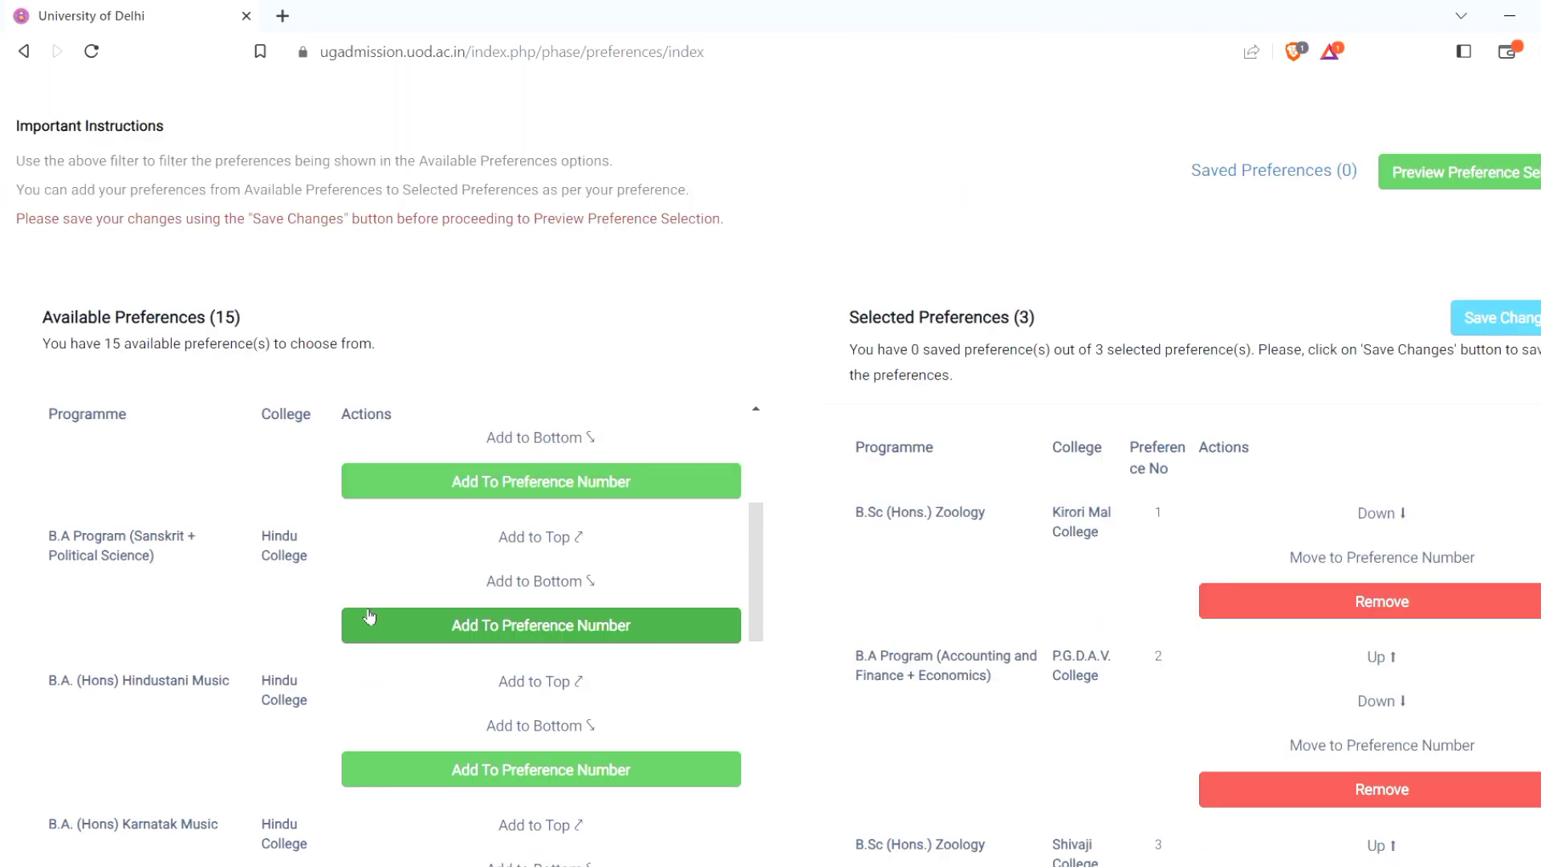
{"action": "scroll", "coordinate": [369, 616], "scroll_direction": "down", "scroll_amount": 2}
{"action": "scroll", "coordinate": [434, 606], "scroll_direction": "up", "scroll_amount": 2}
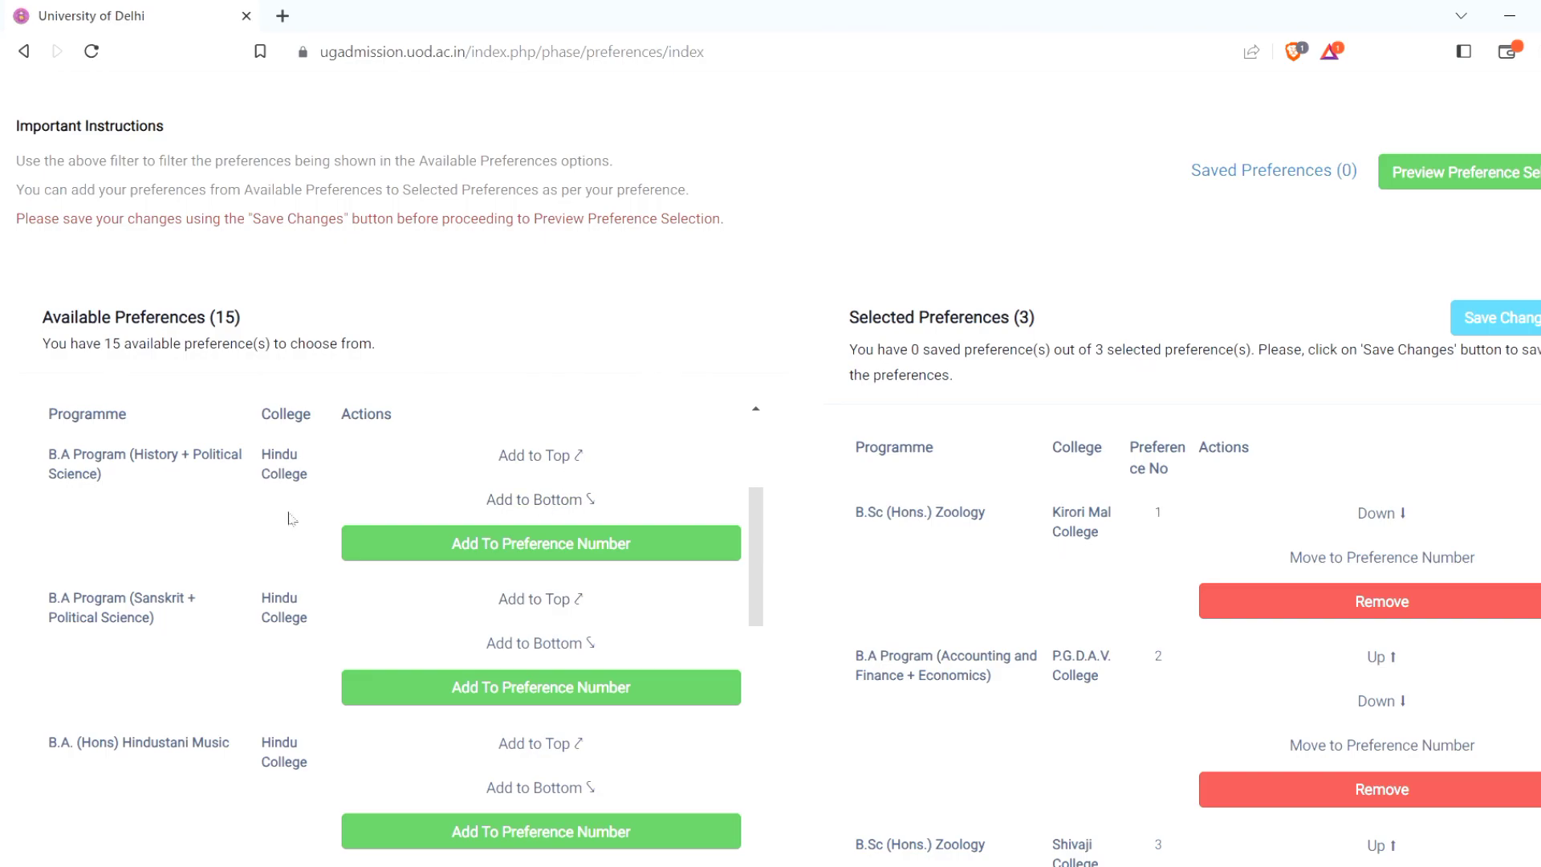
{"action": "scroll", "coordinate": [612, 533], "scroll_direction": "down", "scroll_amount": 15}
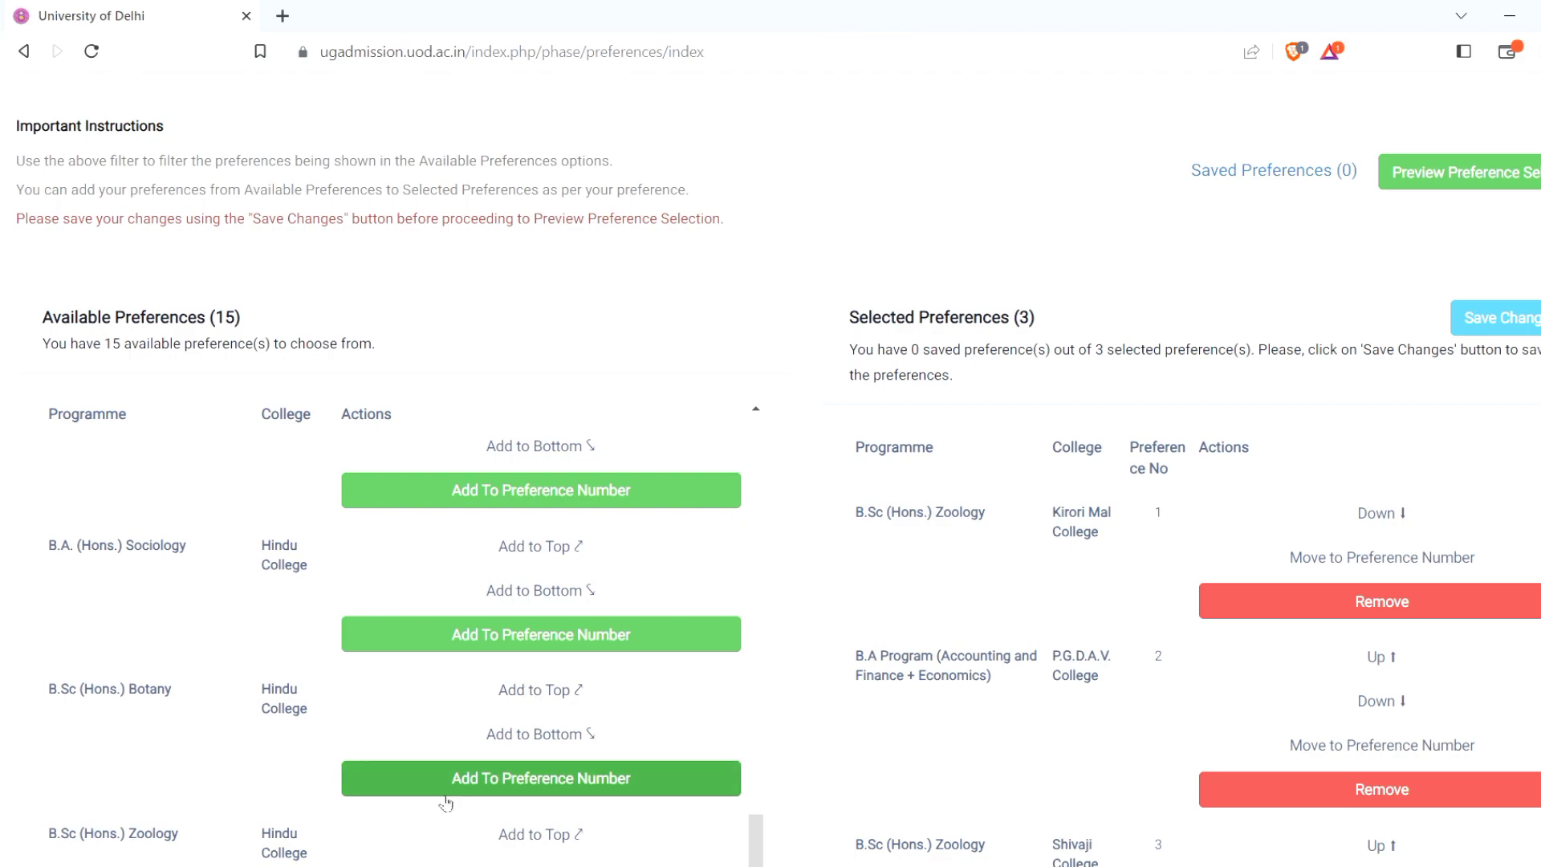
{"action": "left_click", "coordinate": [522, 699]}
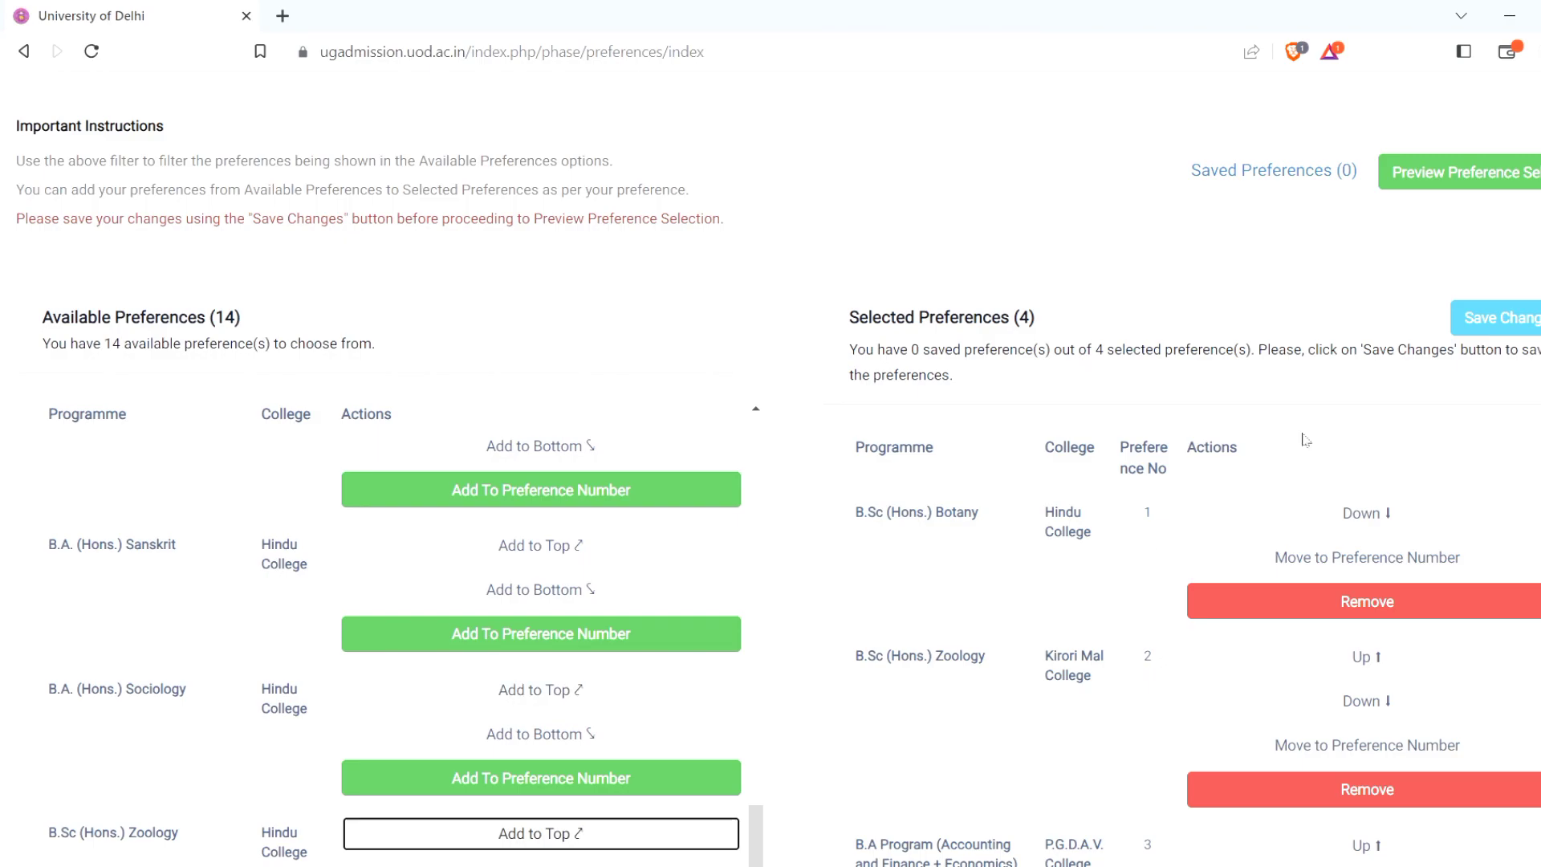
Step: Review the programmes, colleges and preference numbers in the selected preferences list
{"action": "double_click", "coordinate": [1145, 524]}
{"action": "left_click", "coordinate": [815, 533]}
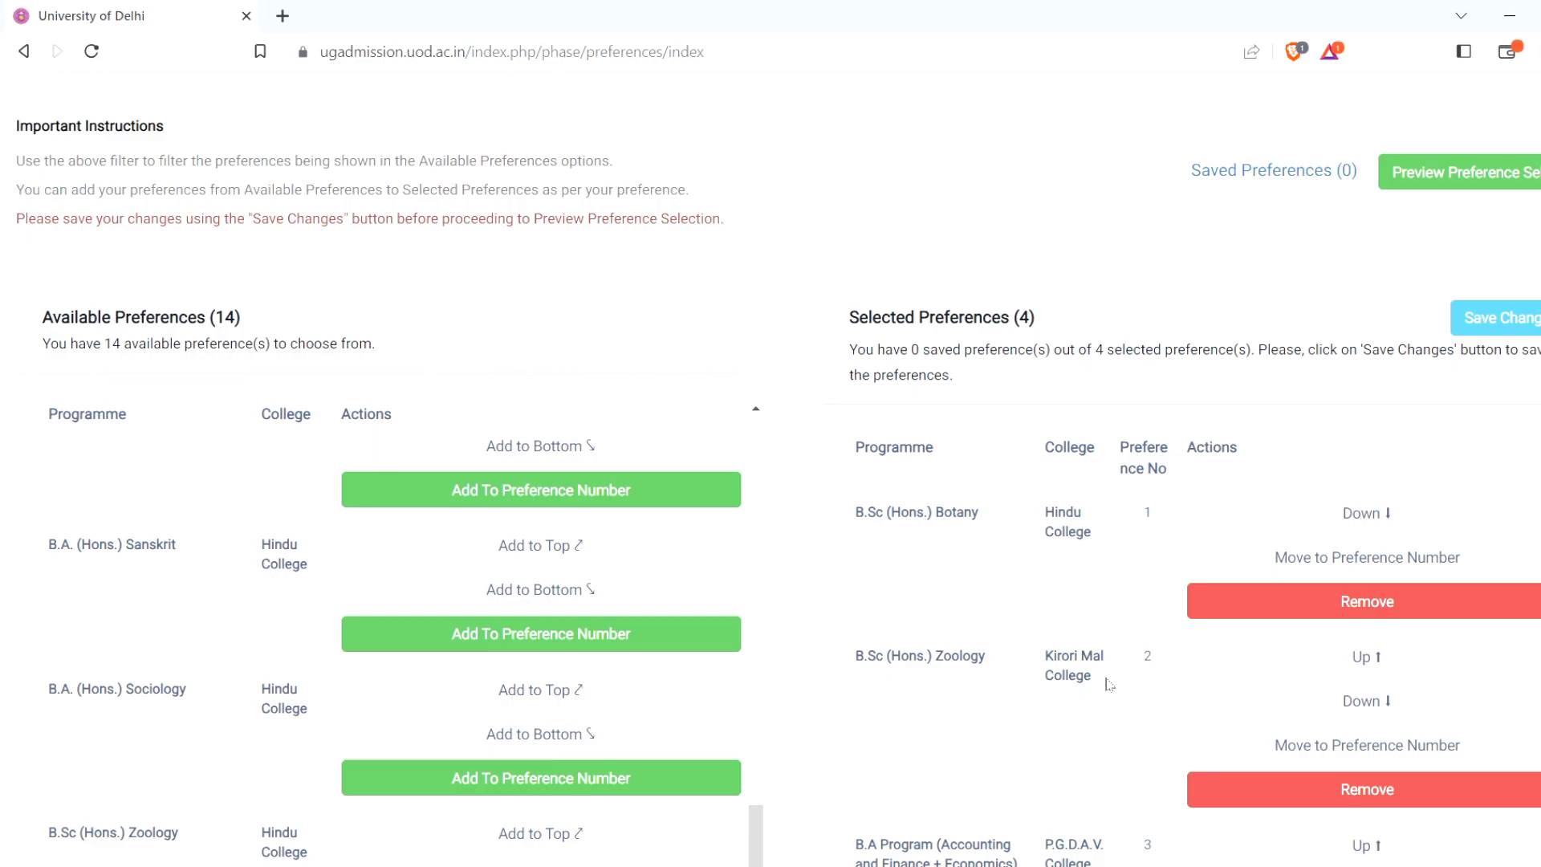
{"action": "scroll", "coordinate": [1108, 683], "scroll_direction": "down", "scroll_amount": 1}
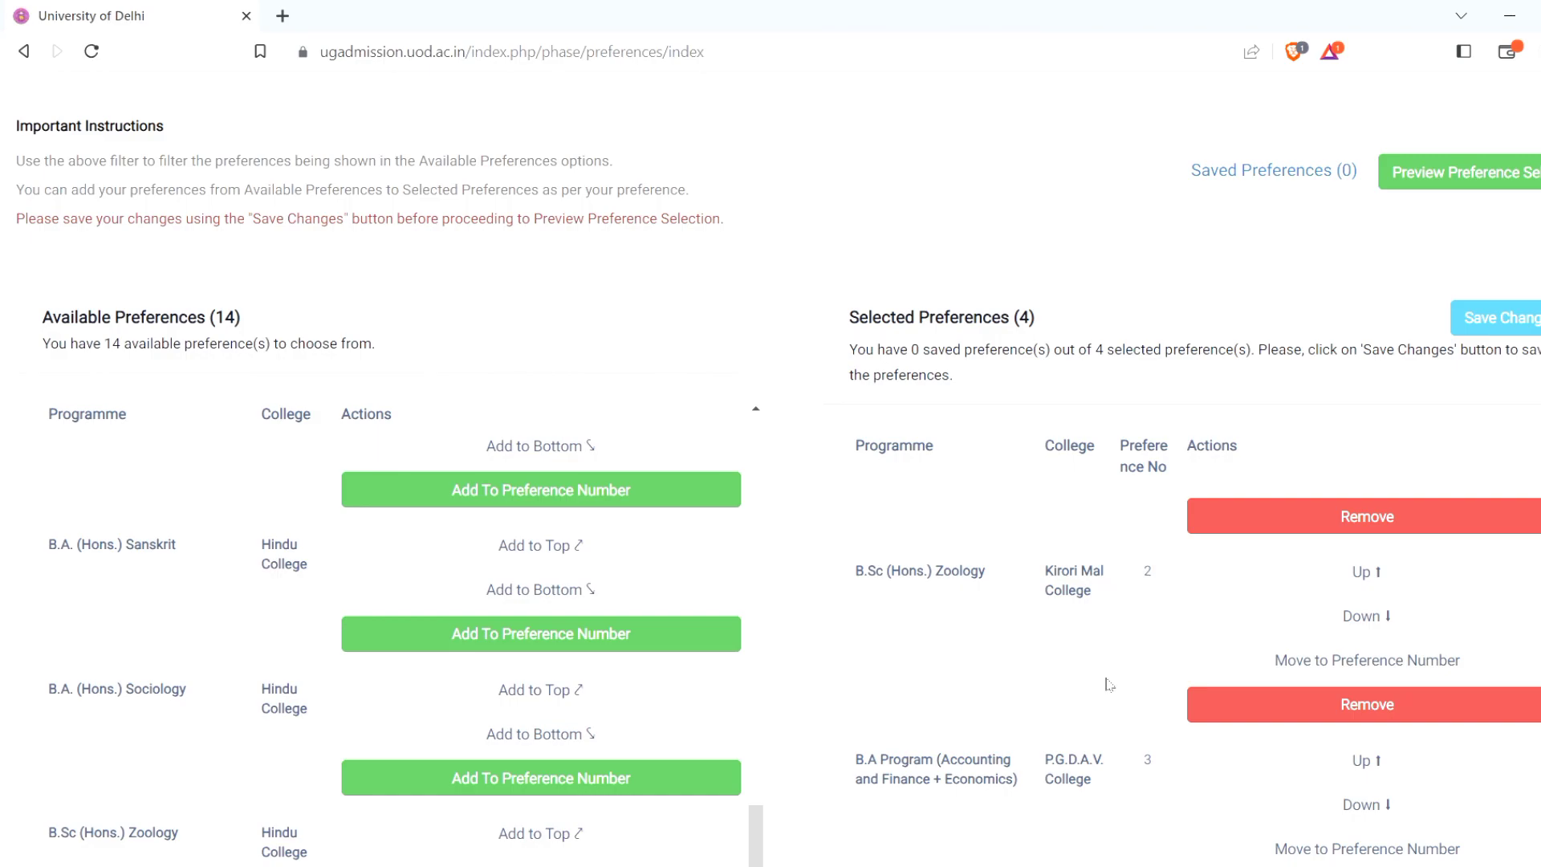
{"action": "scroll", "coordinate": [1108, 684], "scroll_direction": "right", "scroll_amount": 1}
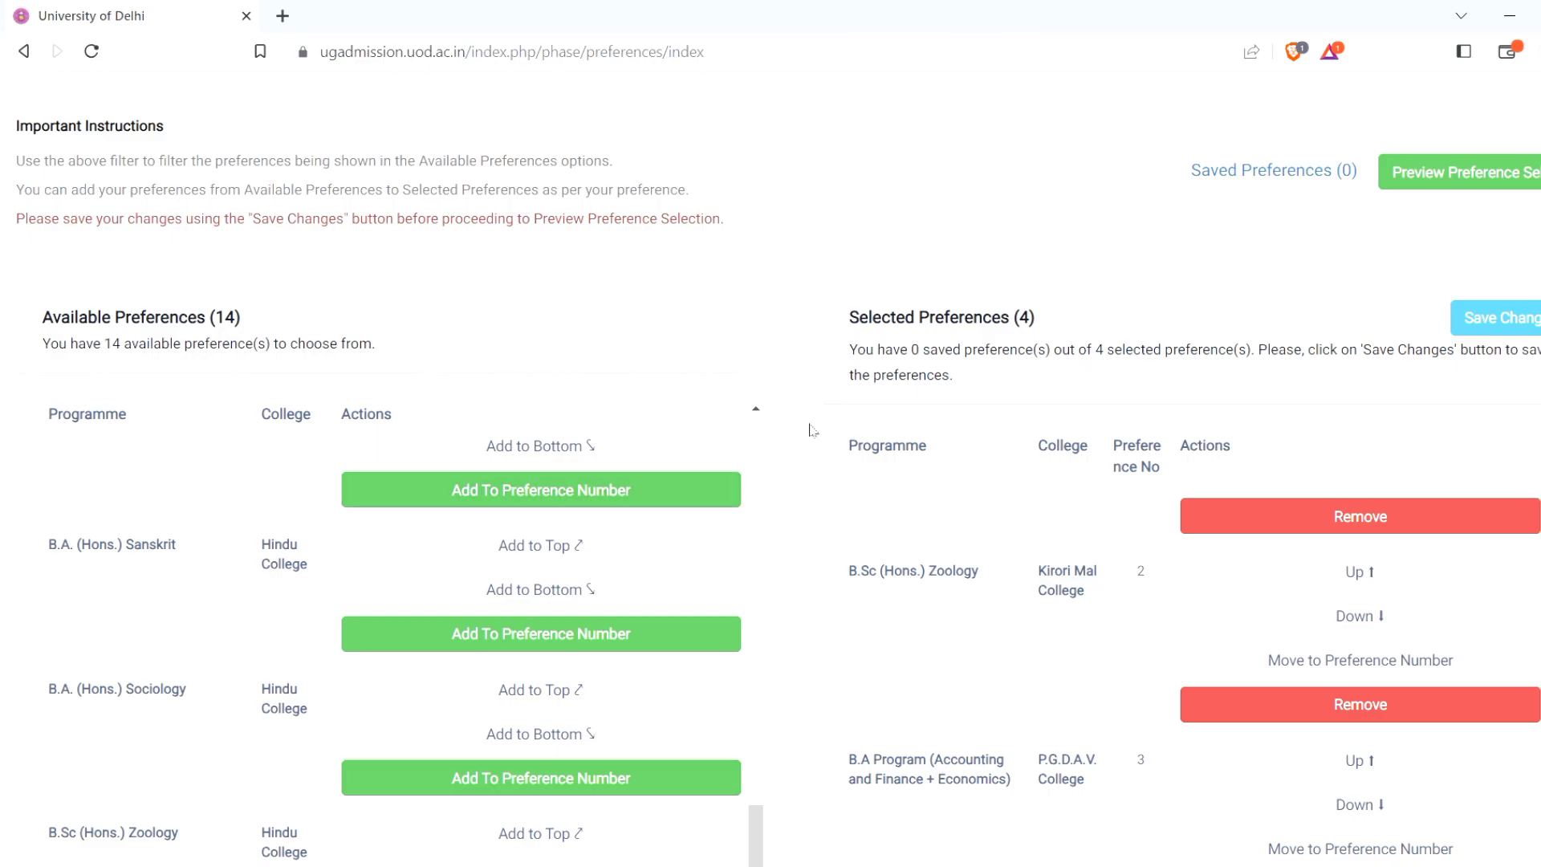
{"action": "scroll", "coordinate": [945, 519], "scroll_direction": "up", "scroll_amount": 1}
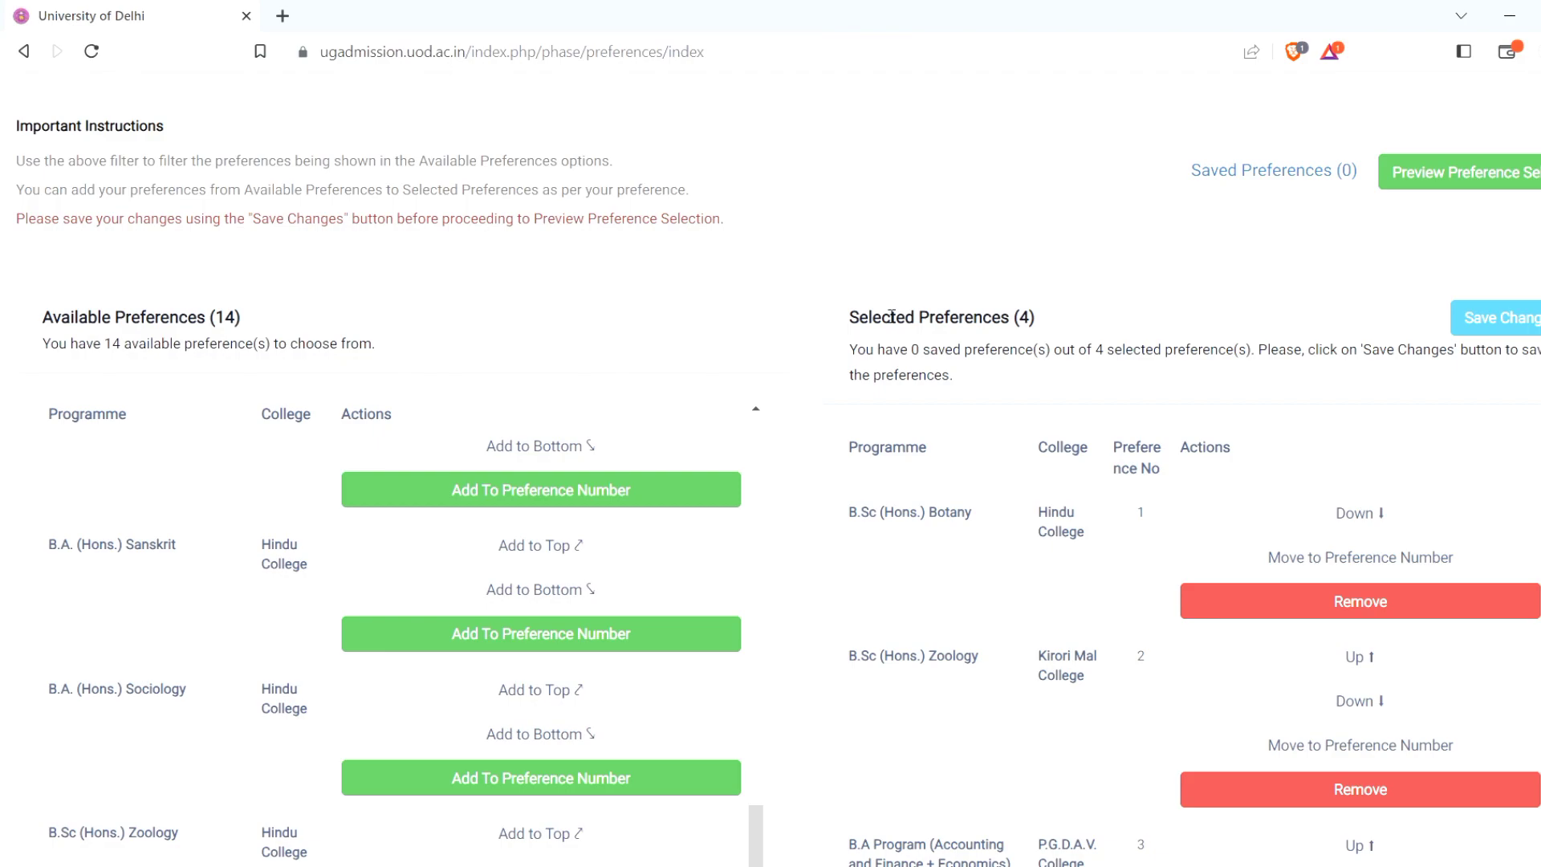
{"action": "left_click_drag", "start_coordinate": [883, 317], "coordinate": [1144, 280]}
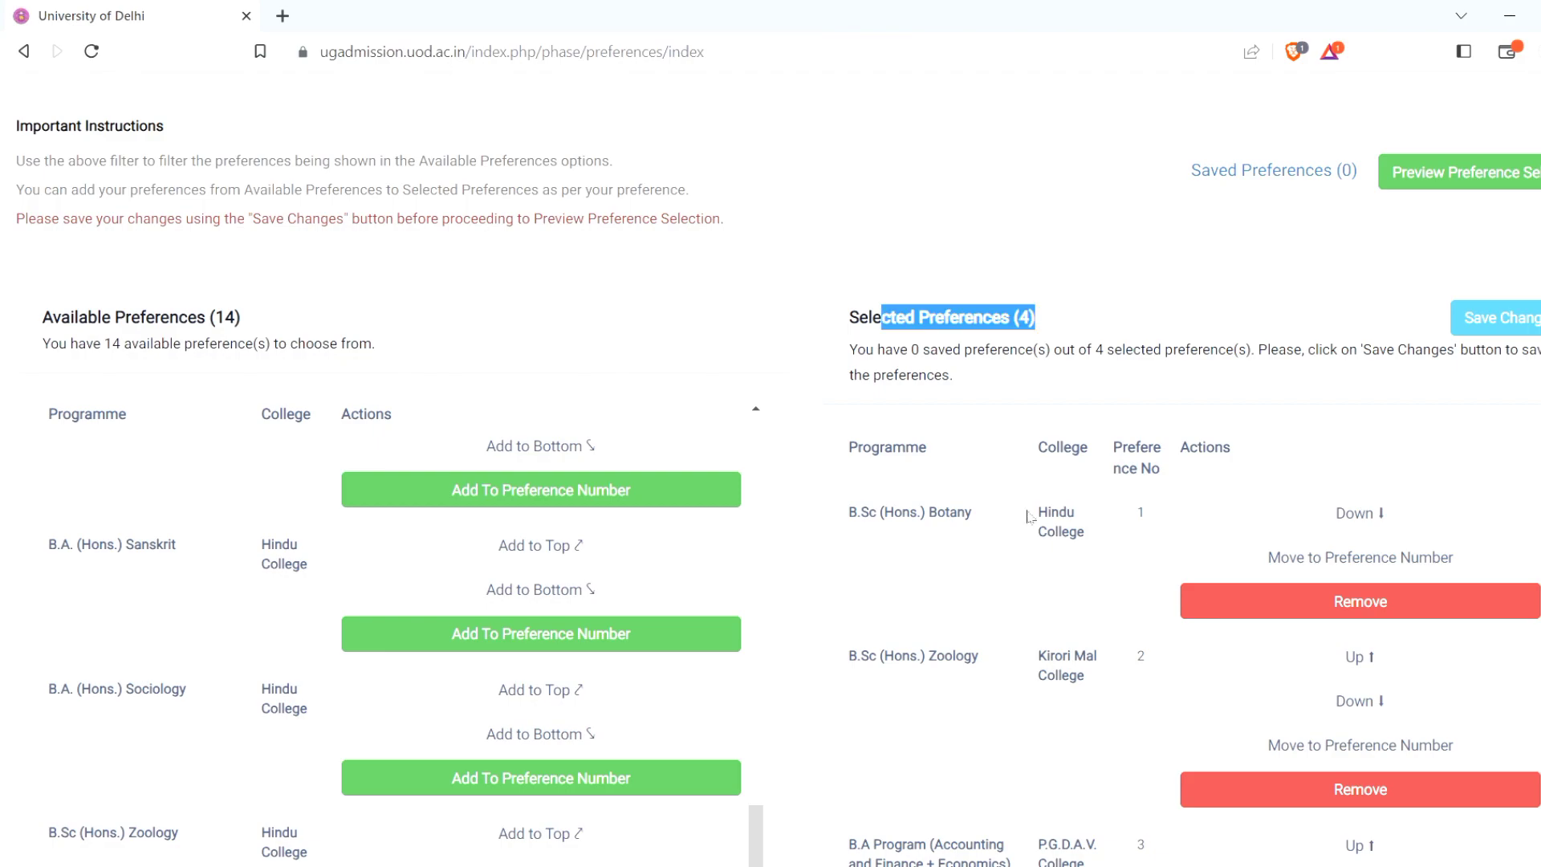
{"action": "left_click", "coordinate": [1040, 332]}
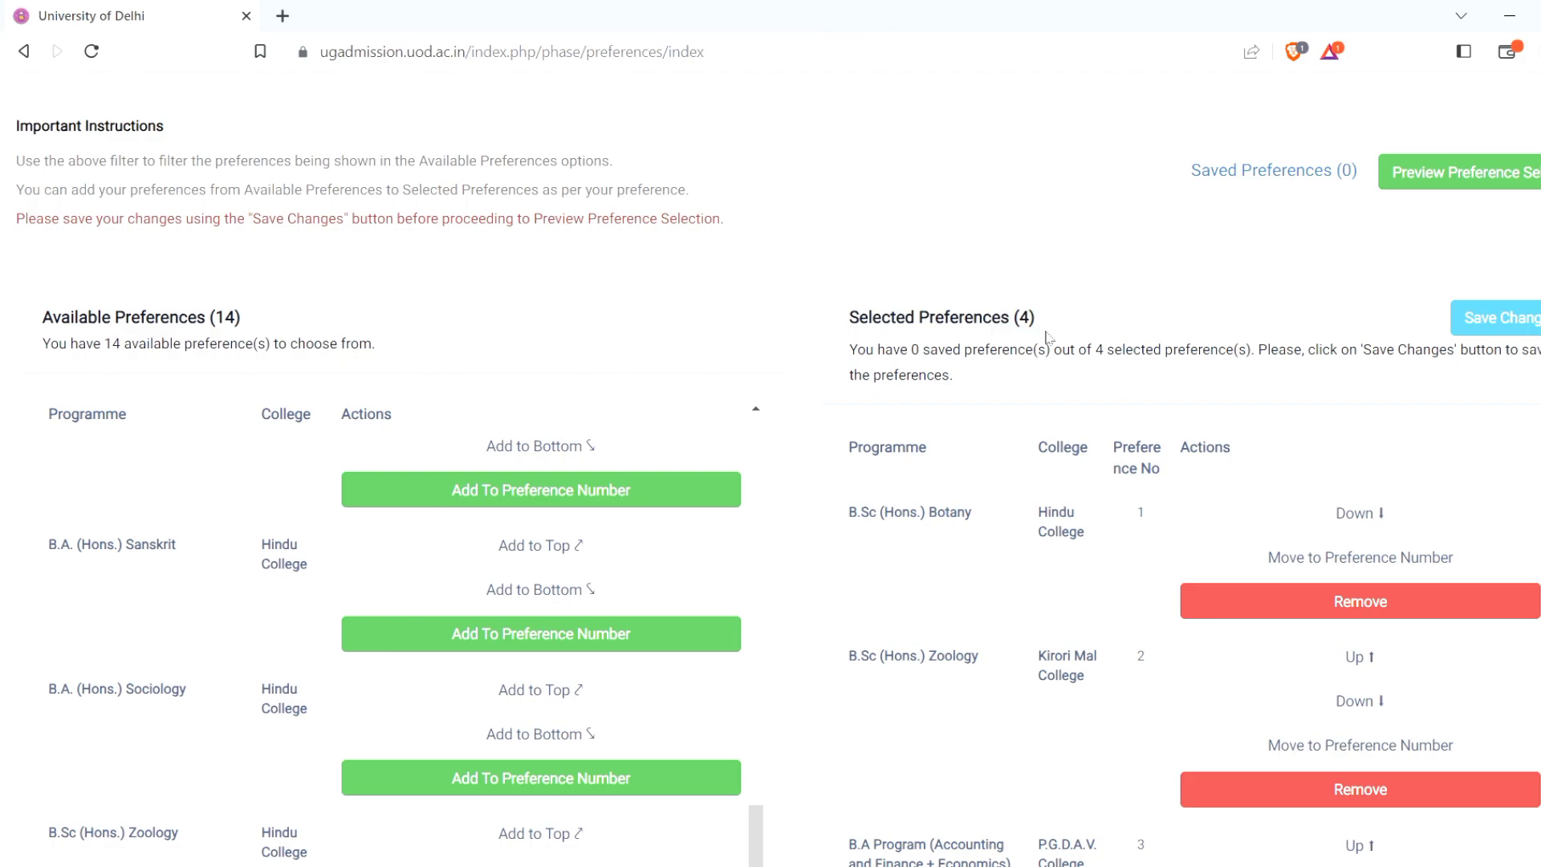
{"action": "scroll", "coordinate": [1019, 636], "scroll_direction": "down", "scroll_amount": 2}
{"action": "scroll", "coordinate": [1020, 635], "scroll_direction": "up", "scroll_amount": 2}
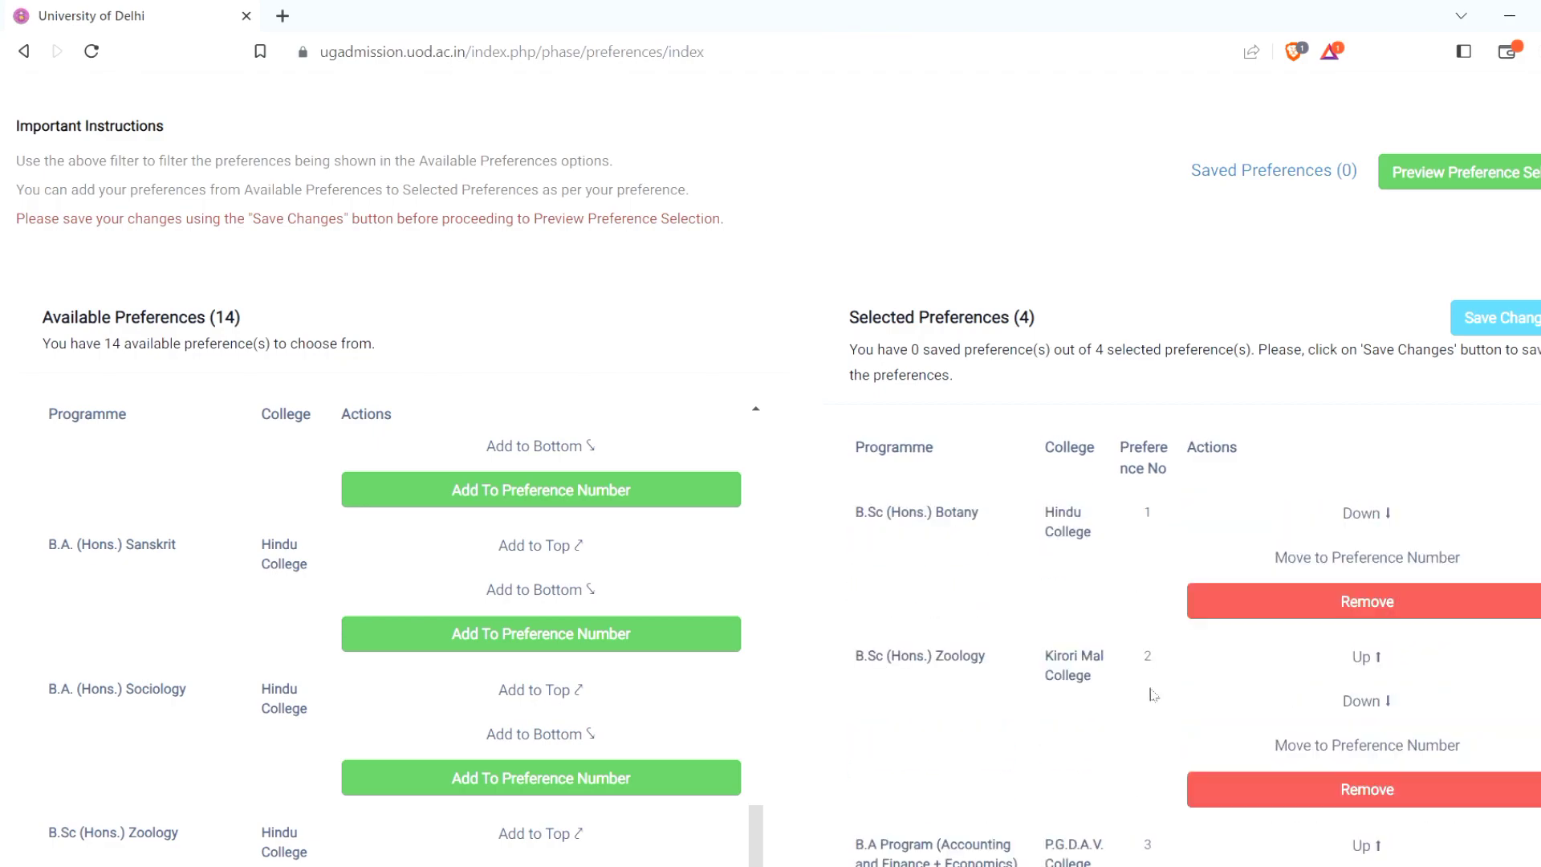
Step: Move the P.G.D.A.V. College programme down one place, and shift Shivaji College's Zoology above Kirori Mal College's and back below it
{"action": "scroll", "coordinate": [1156, 693], "scroll_direction": "down", "scroll_amount": 2}
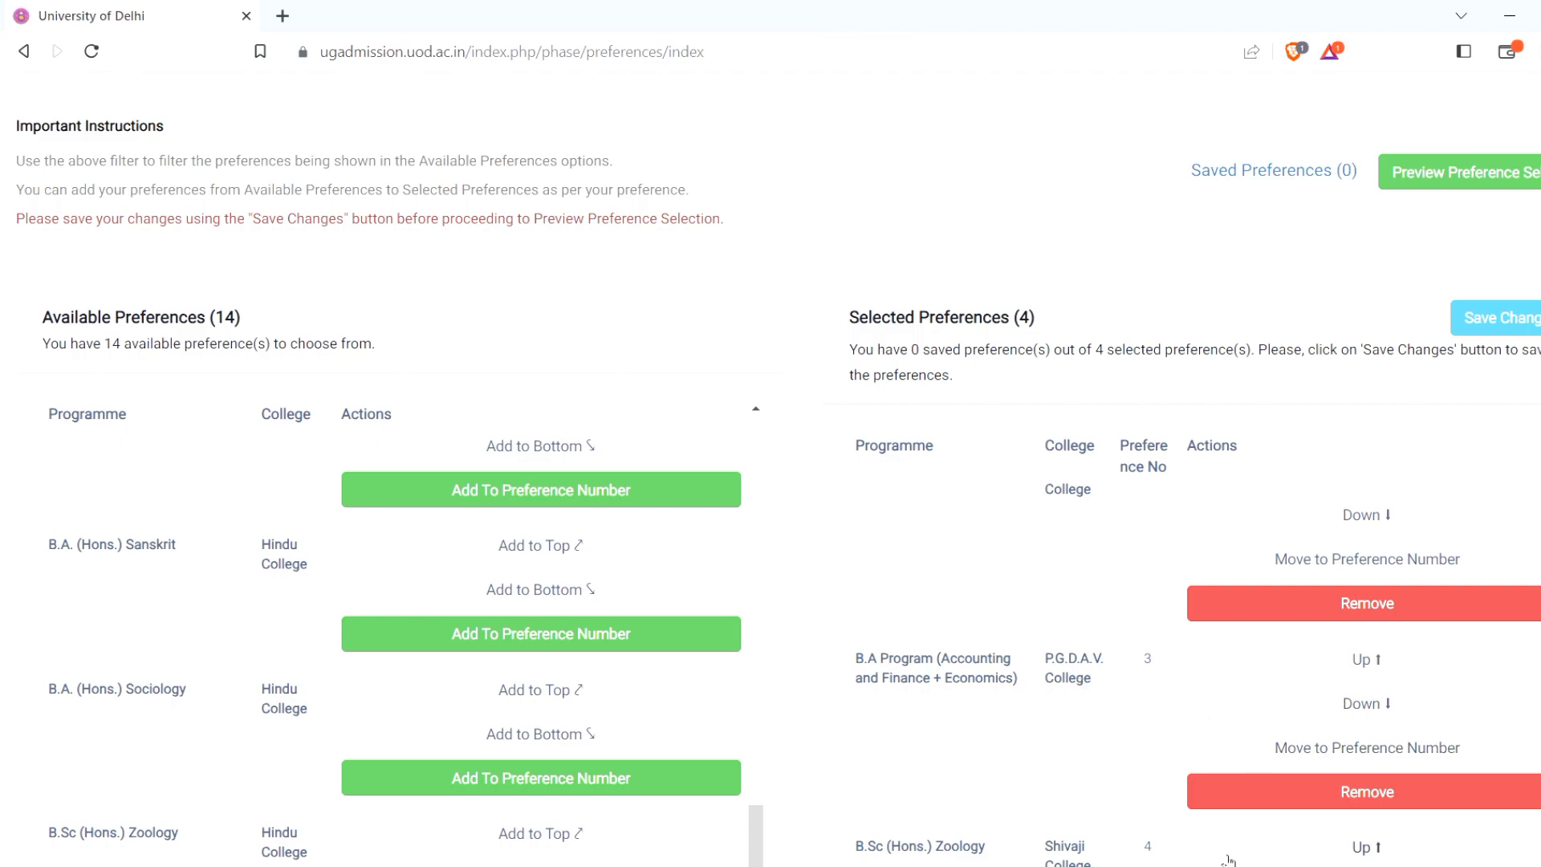
{"action": "scroll", "coordinate": [1125, 816], "scroll_direction": "right", "scroll_amount": 1}
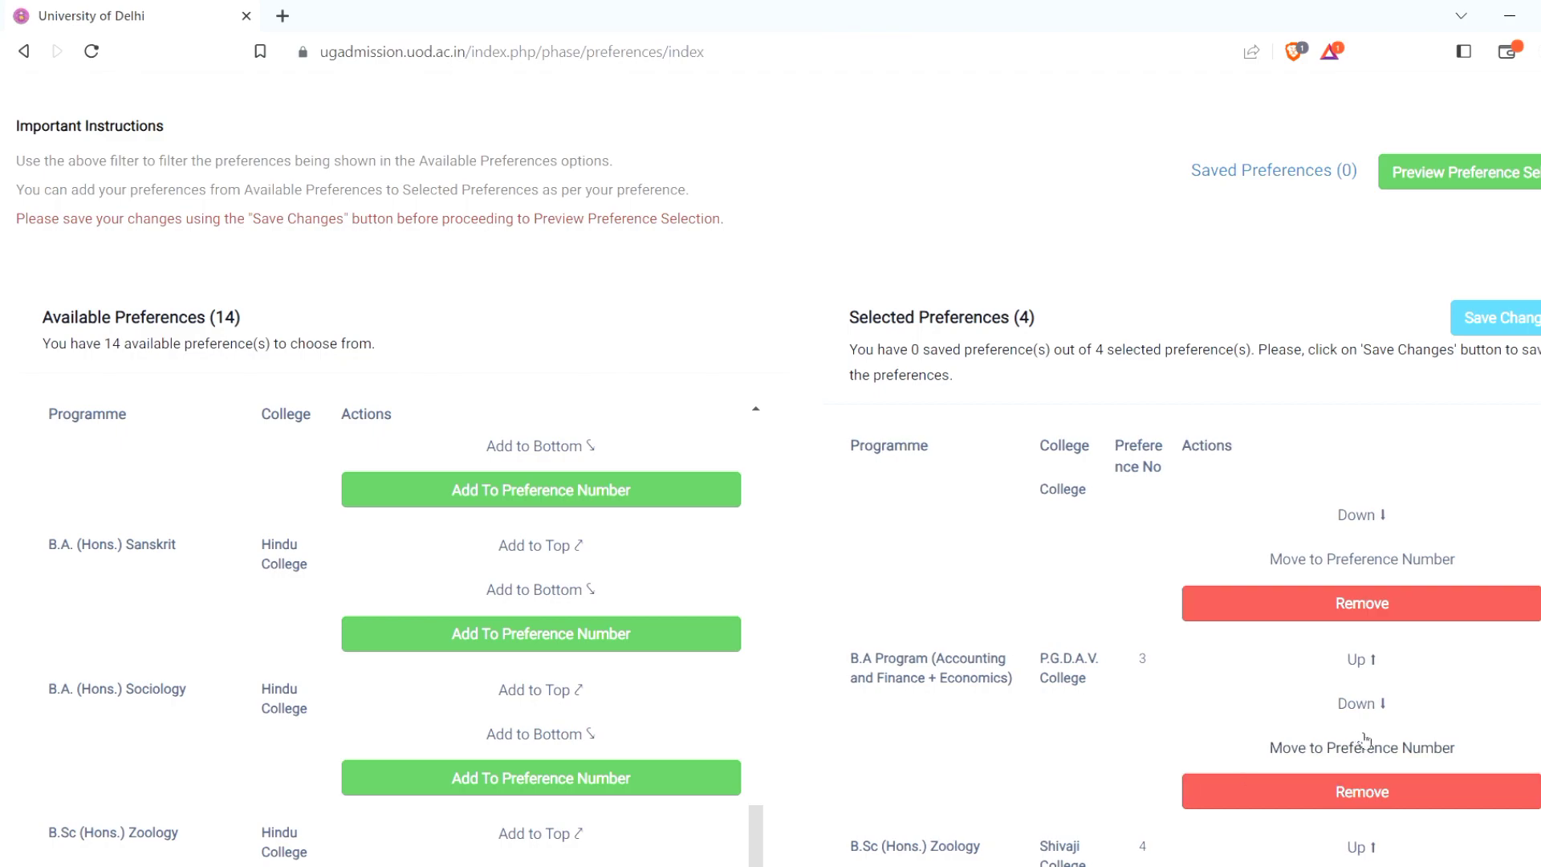
{"action": "left_click", "coordinate": [1365, 703]}
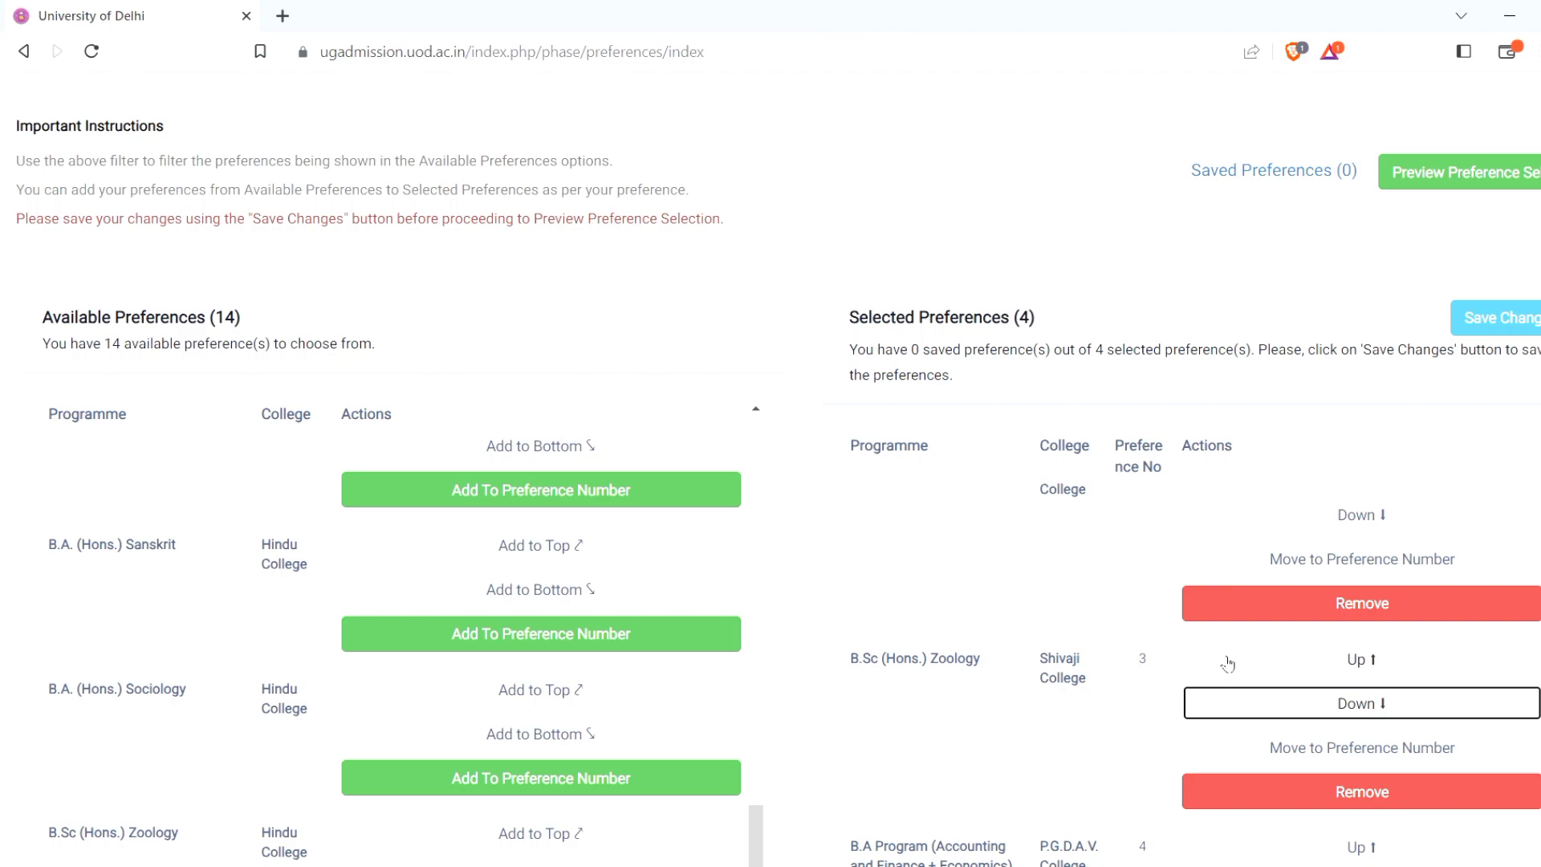
{"action": "left_click", "coordinate": [1299, 659]}
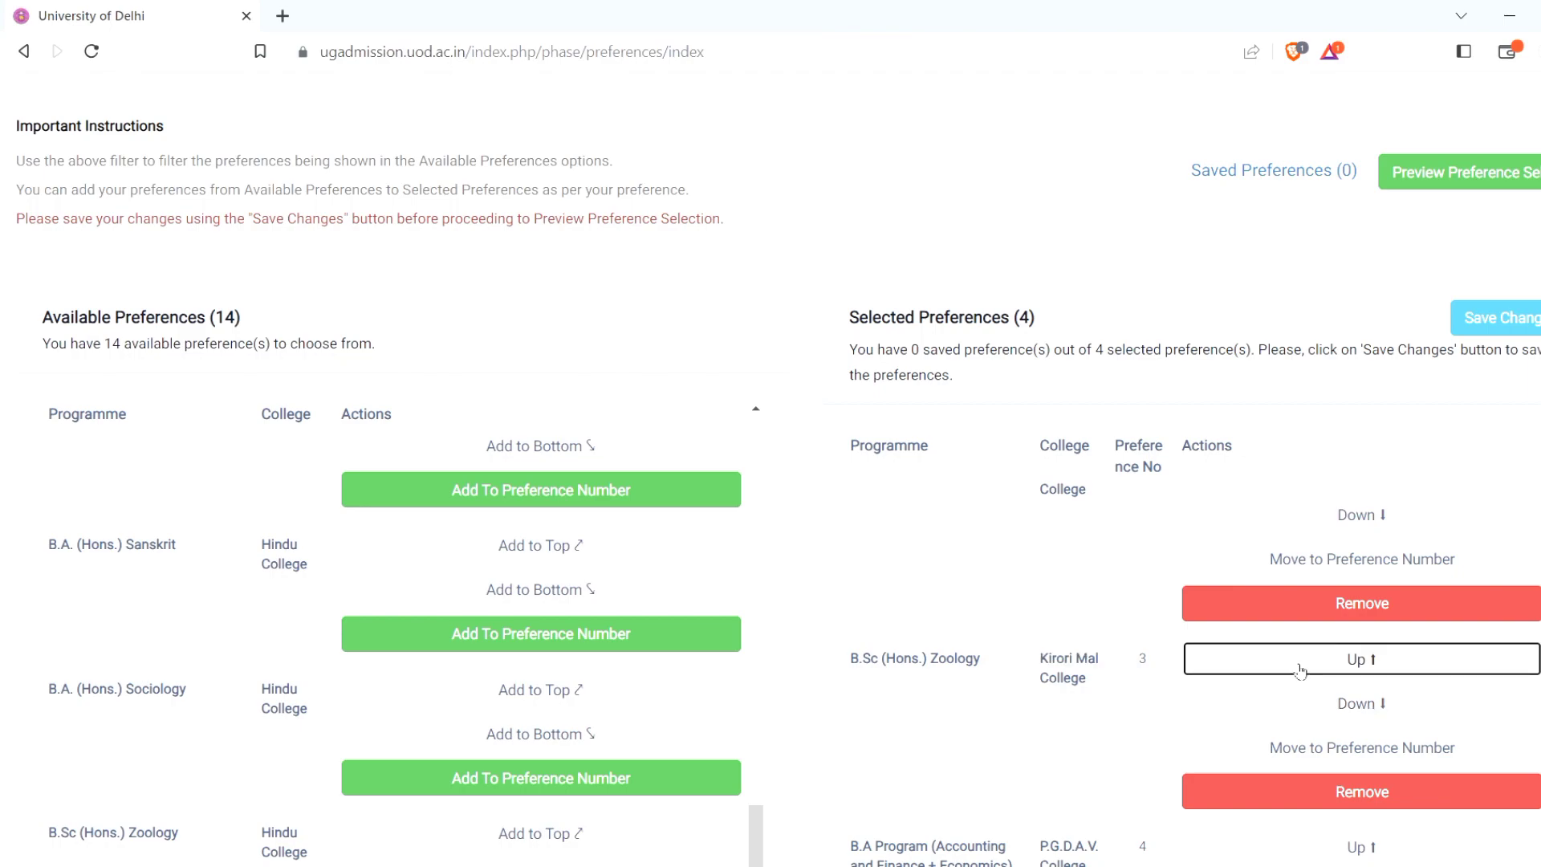
{"action": "left_click", "coordinate": [1301, 670]}
{"action": "scroll", "coordinate": [1255, 449], "scroll_direction": "up", "scroll_amount": 1}
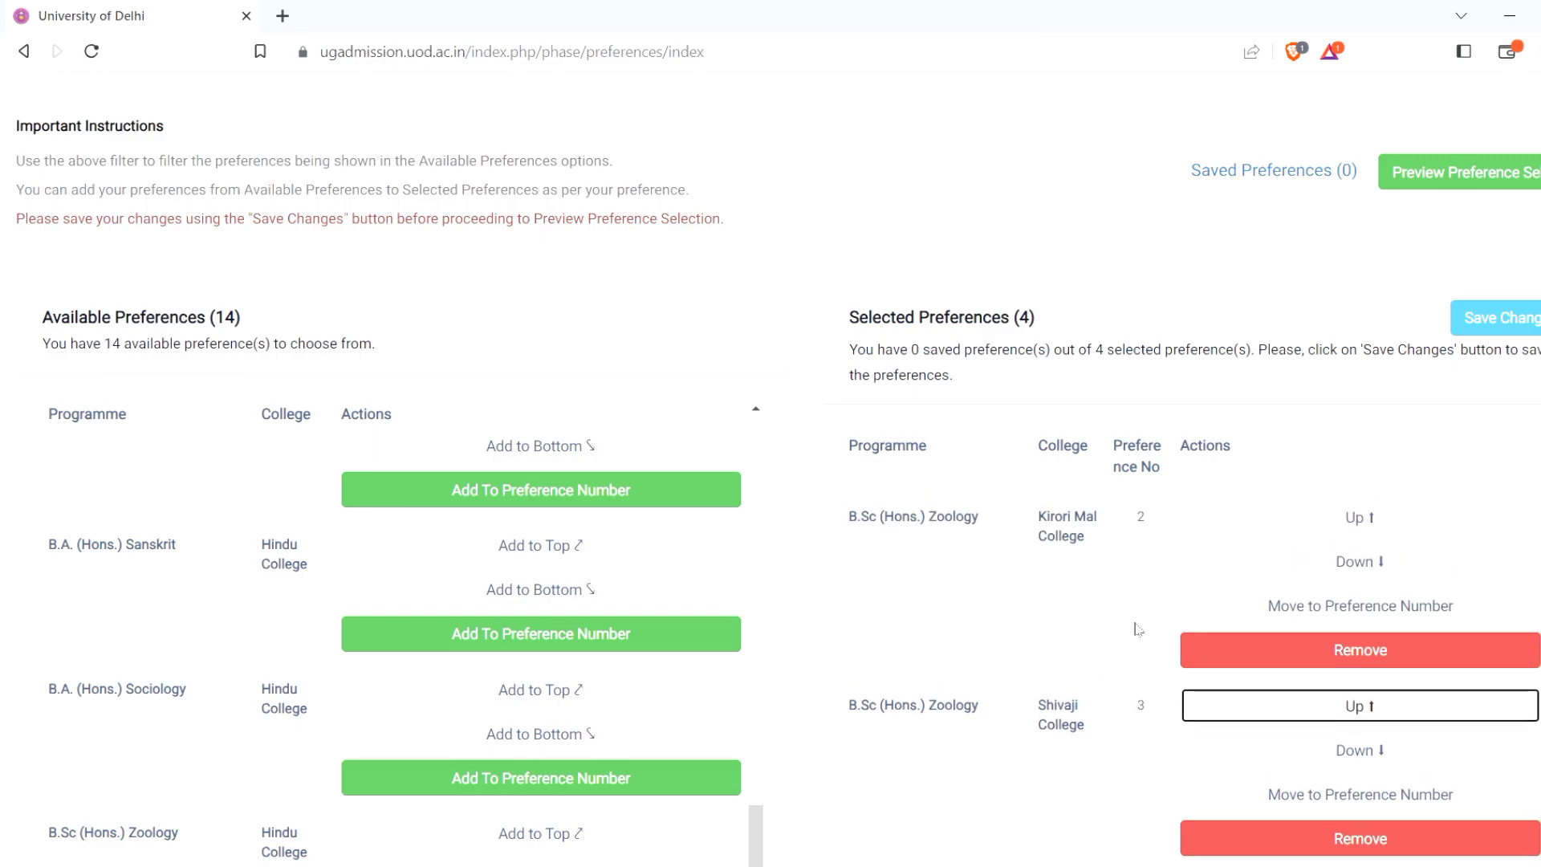
{"action": "scroll", "coordinate": [1138, 629], "scroll_direction": "up", "scroll_amount": 3}
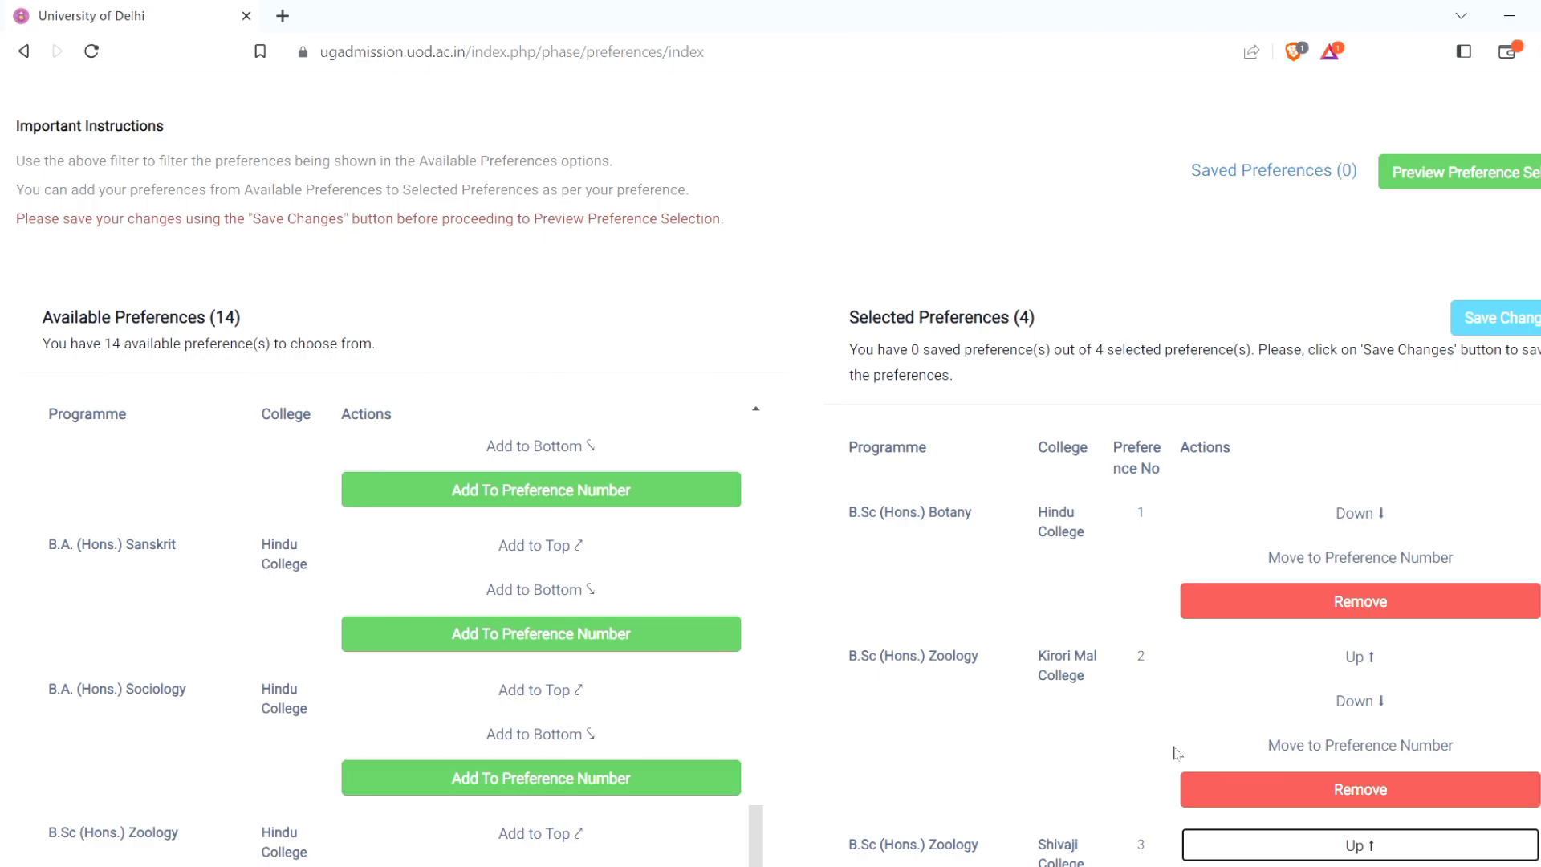
Step: Remove B.Sc (Hons.) Zoology at Kirori Mal College from the selected preferences and confirm the removal
{"action": "scroll", "coordinate": [1176, 752], "scroll_direction": "down", "scroll_amount": 1}
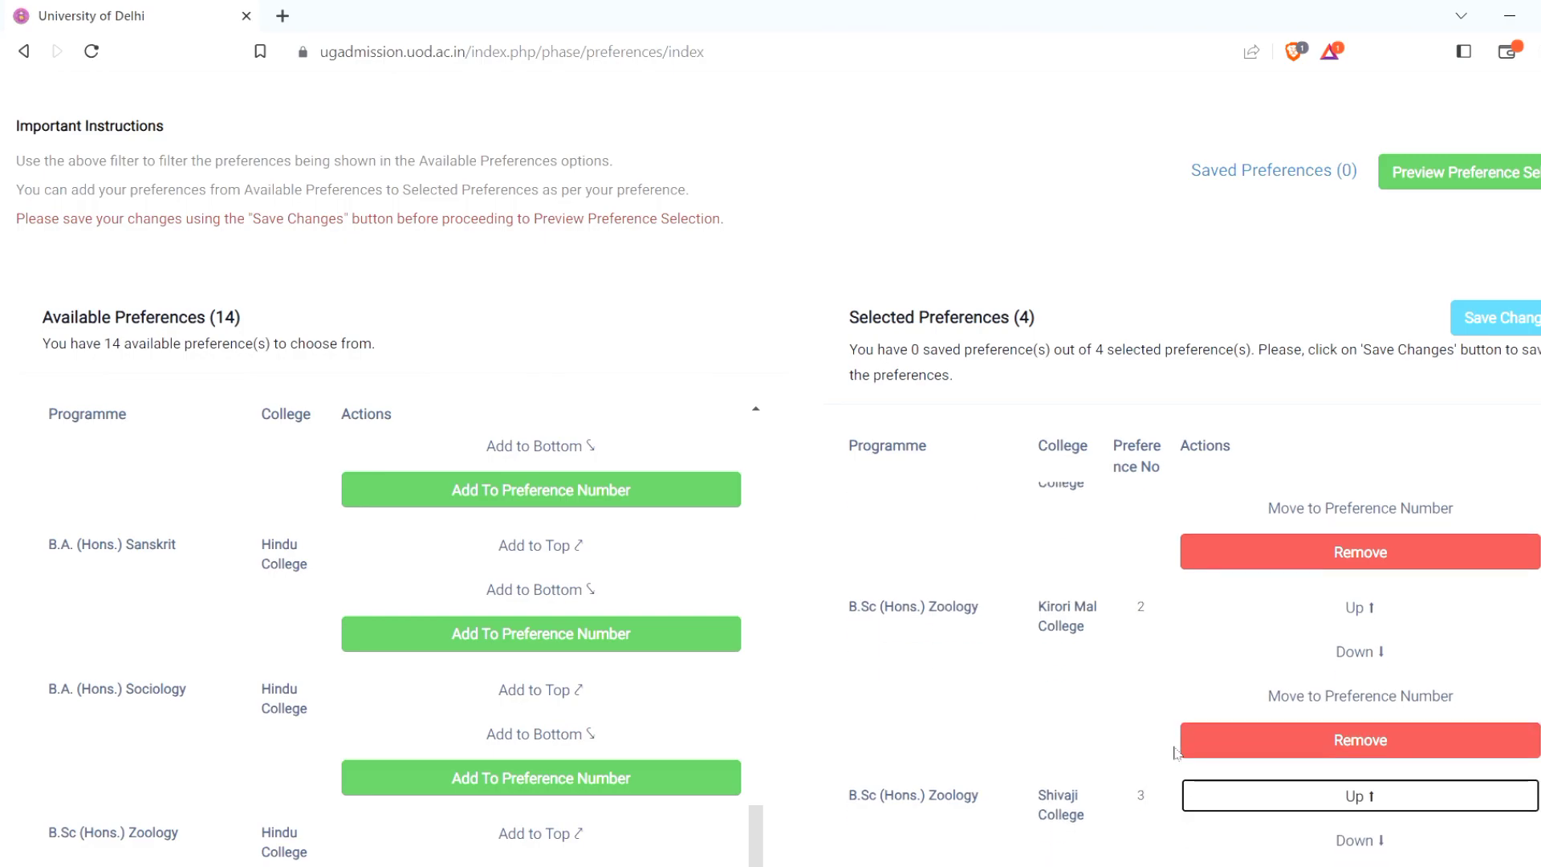
{"action": "left_click", "coordinate": [1330, 745]}
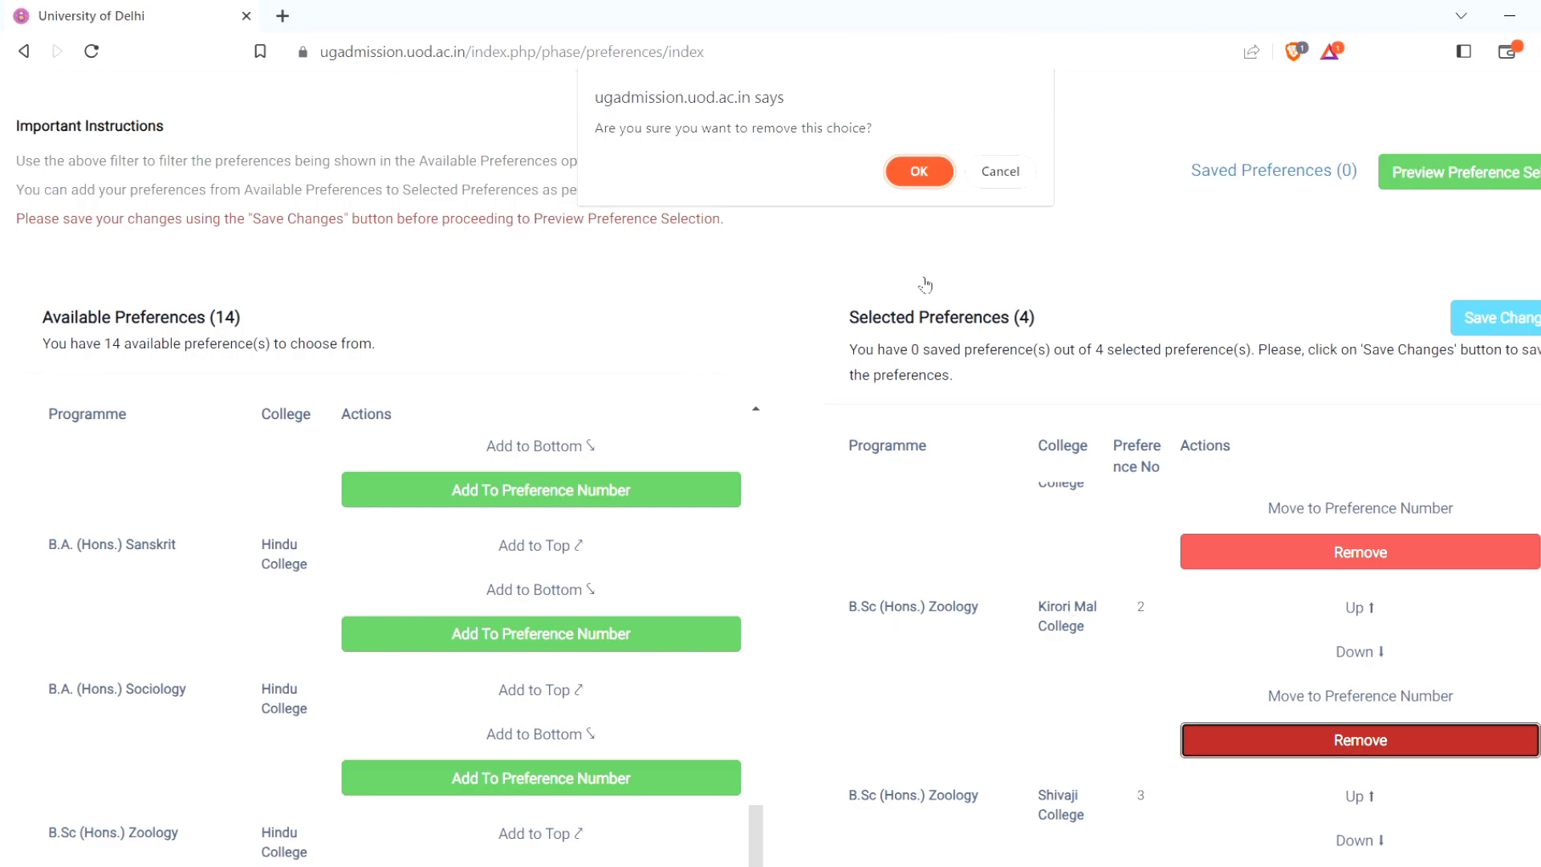
{"action": "left_click", "coordinate": [919, 171]}
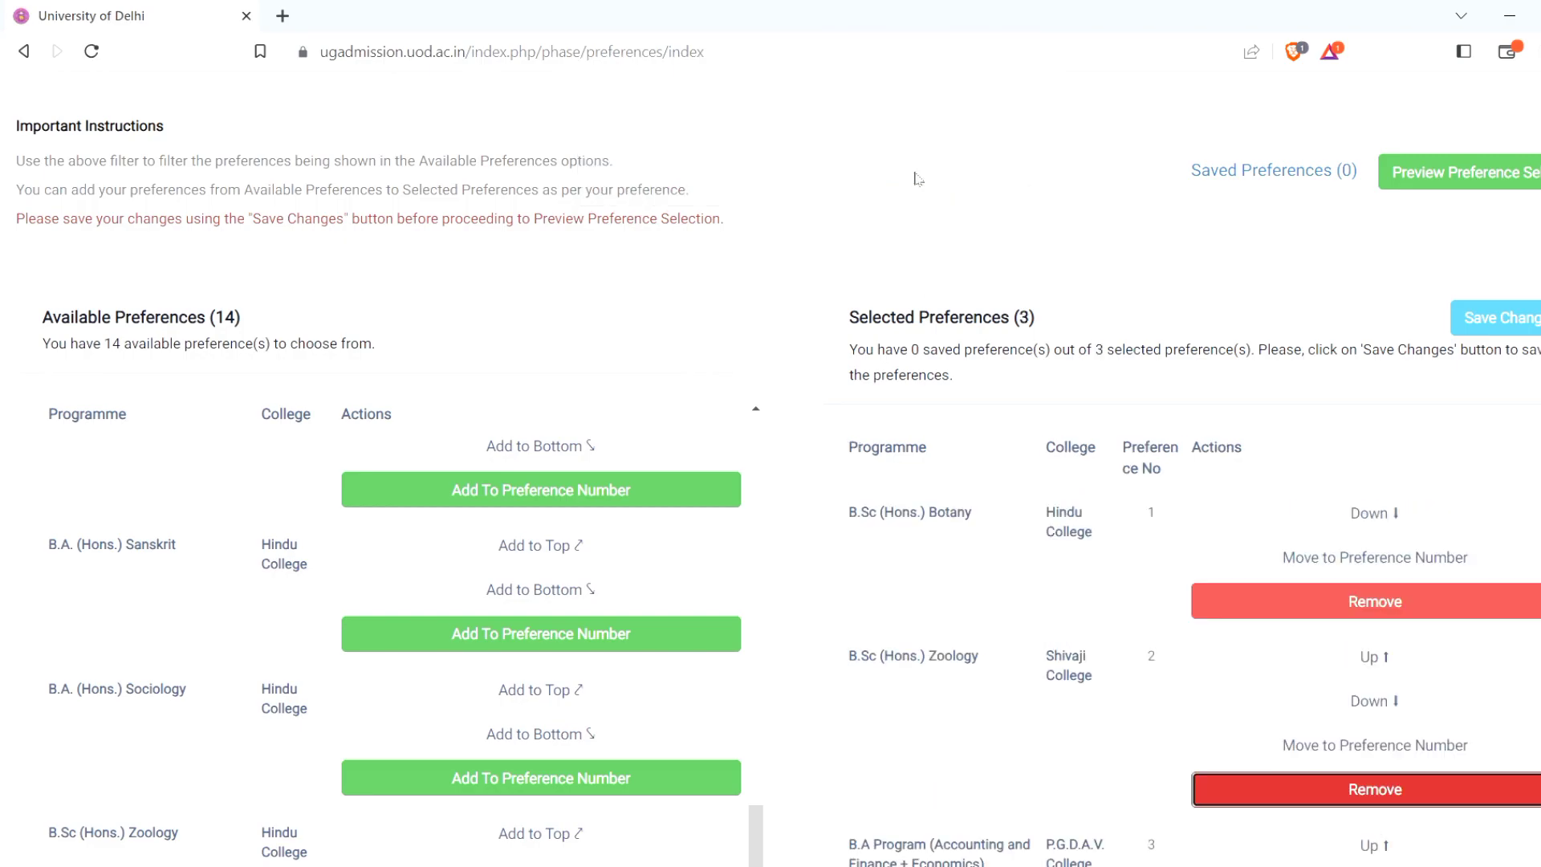
Step: Move B.A Program (Accounting and Finance + Economics) at P.G.D.A.V. College to preference number 2 and review the resulting order
{"action": "scroll", "coordinate": [1164, 755], "scroll_direction": "down", "scroll_amount": 4}
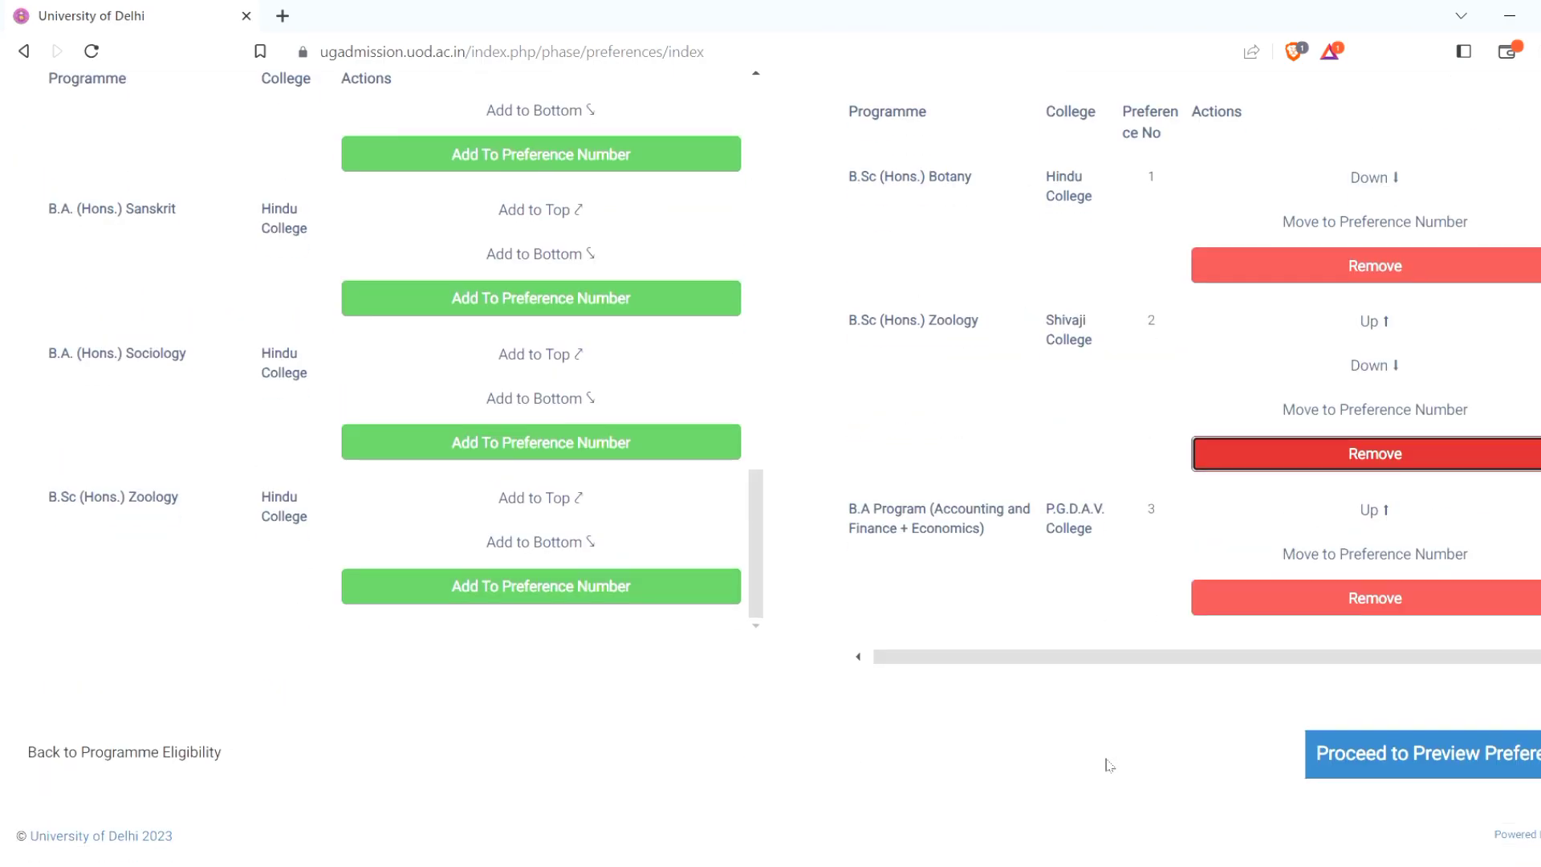
{"action": "scroll", "coordinate": [1109, 765], "scroll_direction": "up", "scroll_amount": 1}
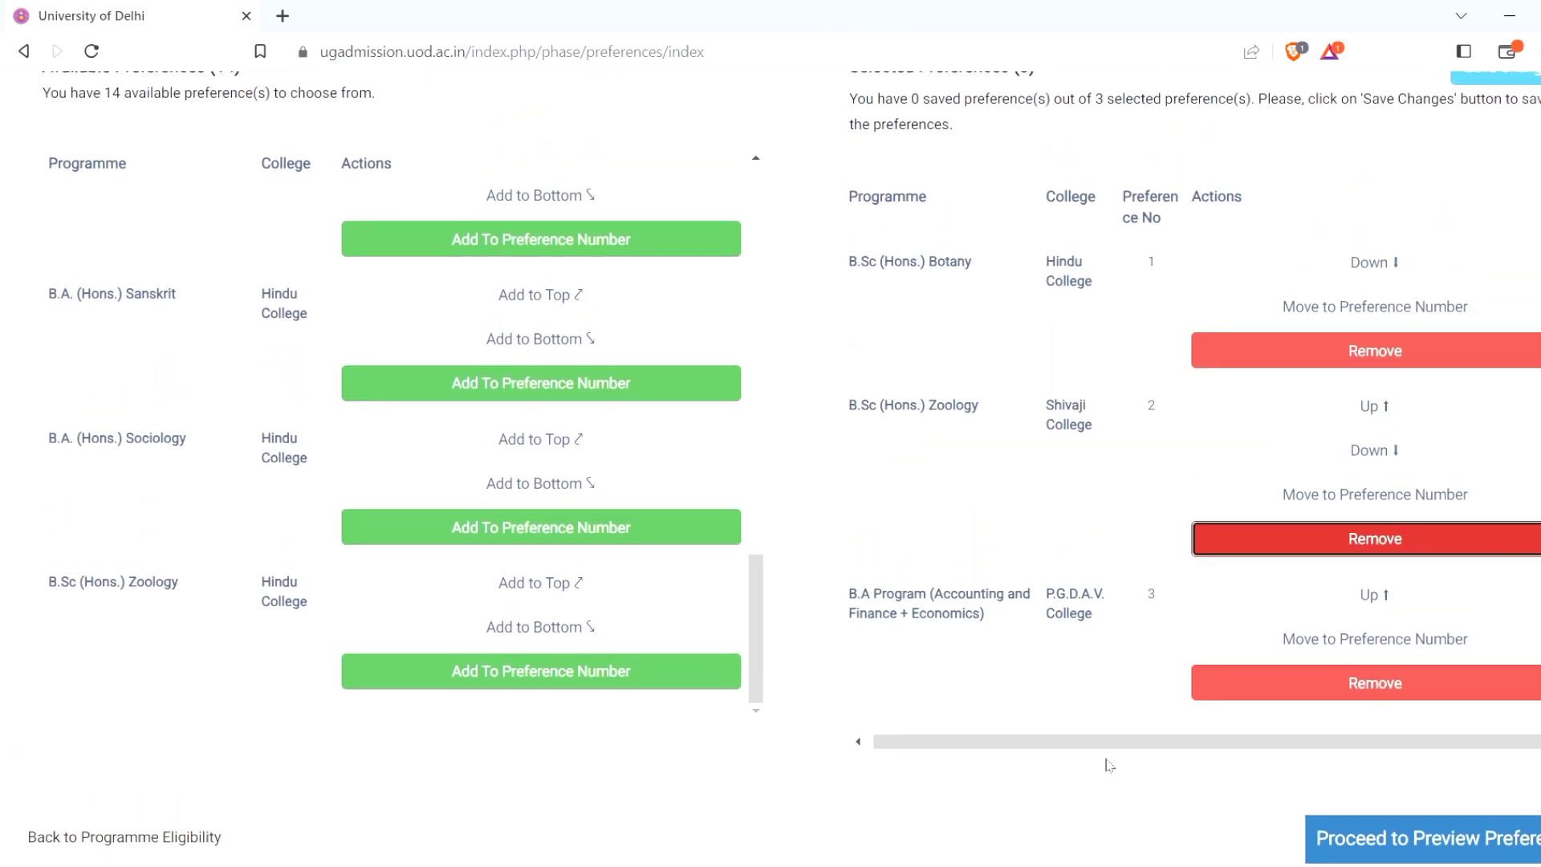
{"action": "left_click", "coordinate": [1322, 641]}
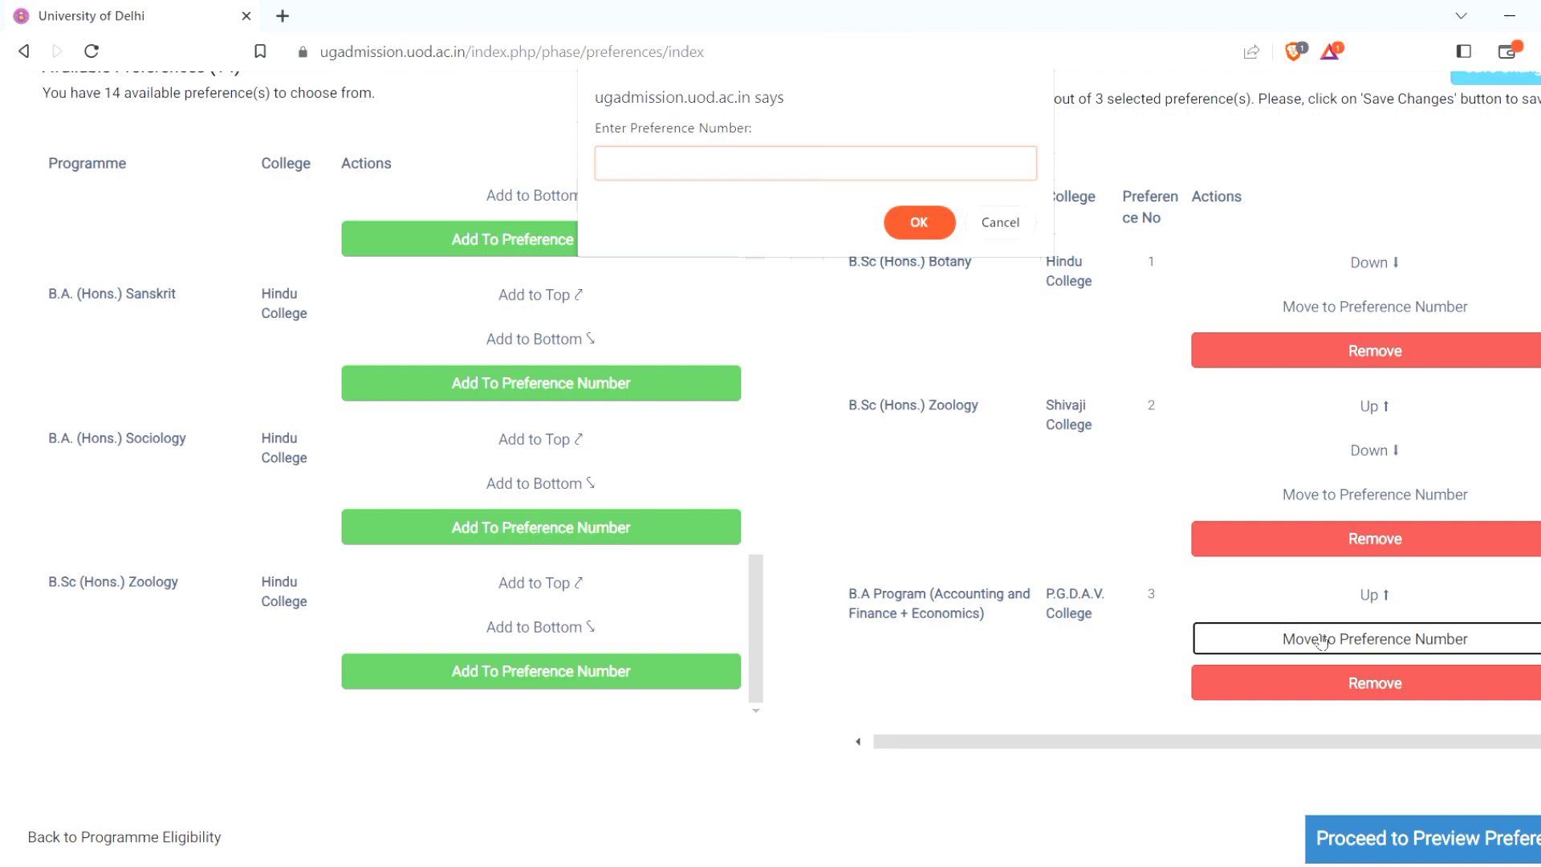
{"action": "type", "text": "2"}
{"action": "key", "text": "Return"}
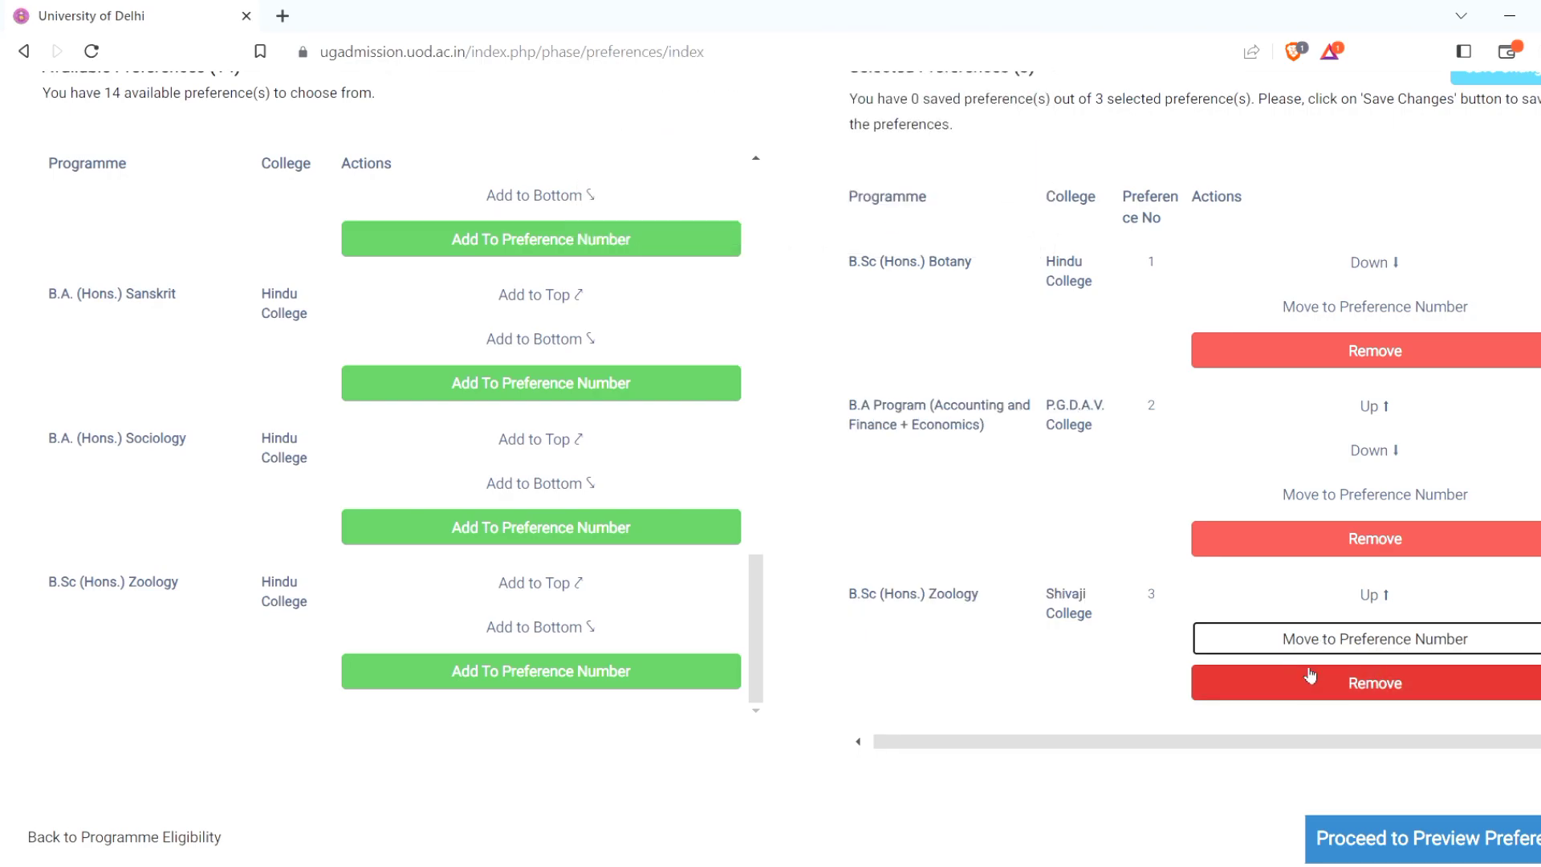
{"action": "scroll", "coordinate": [1158, 594], "scroll_direction": "up", "scroll_amount": 1}
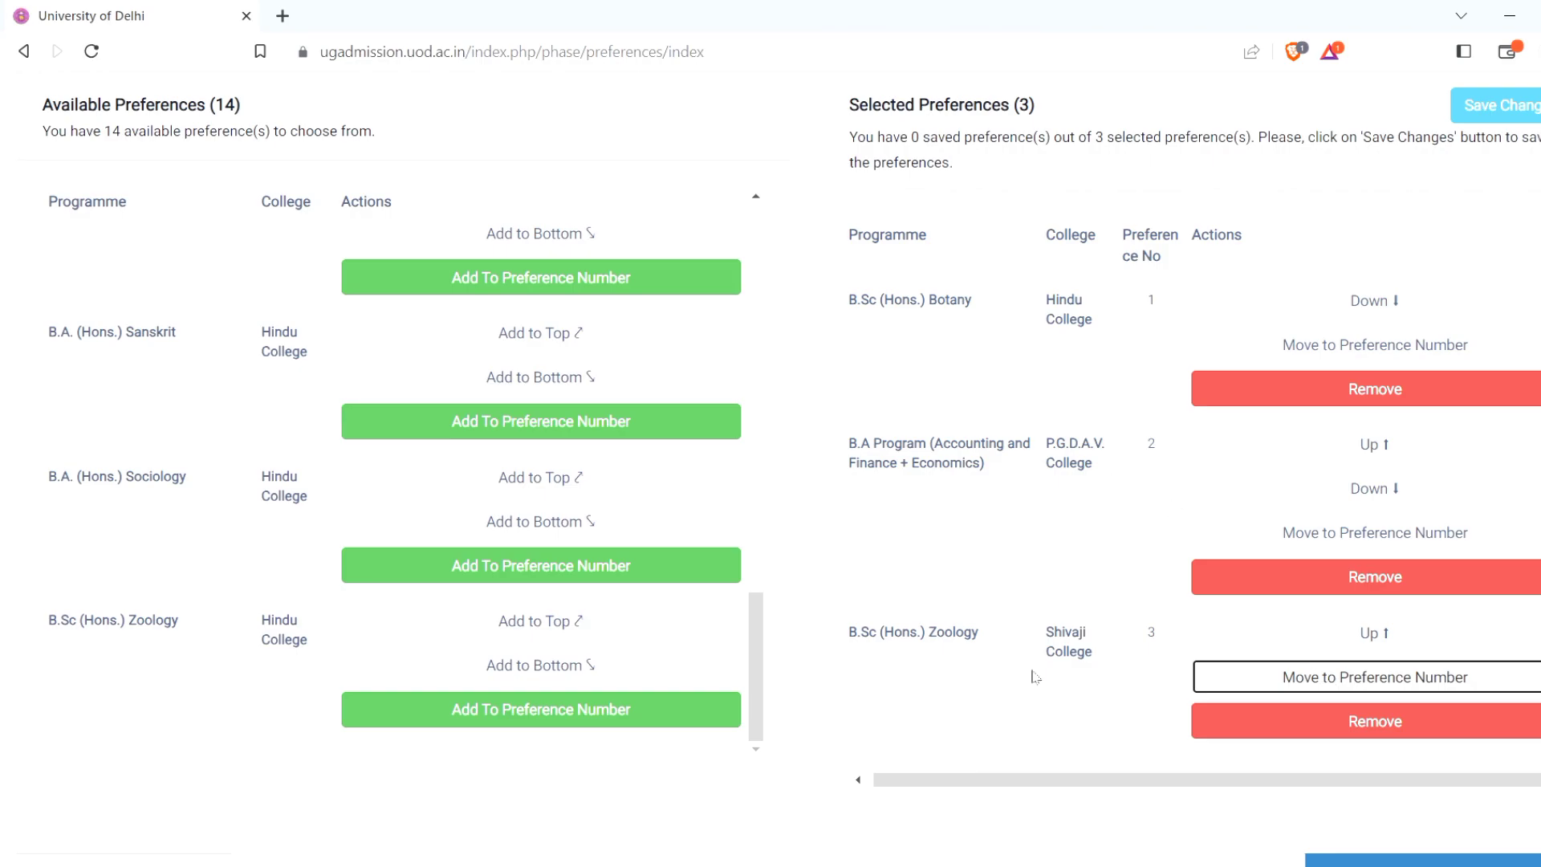
{"action": "scroll", "coordinate": [1036, 678], "scroll_direction": "down", "scroll_amount": 2}
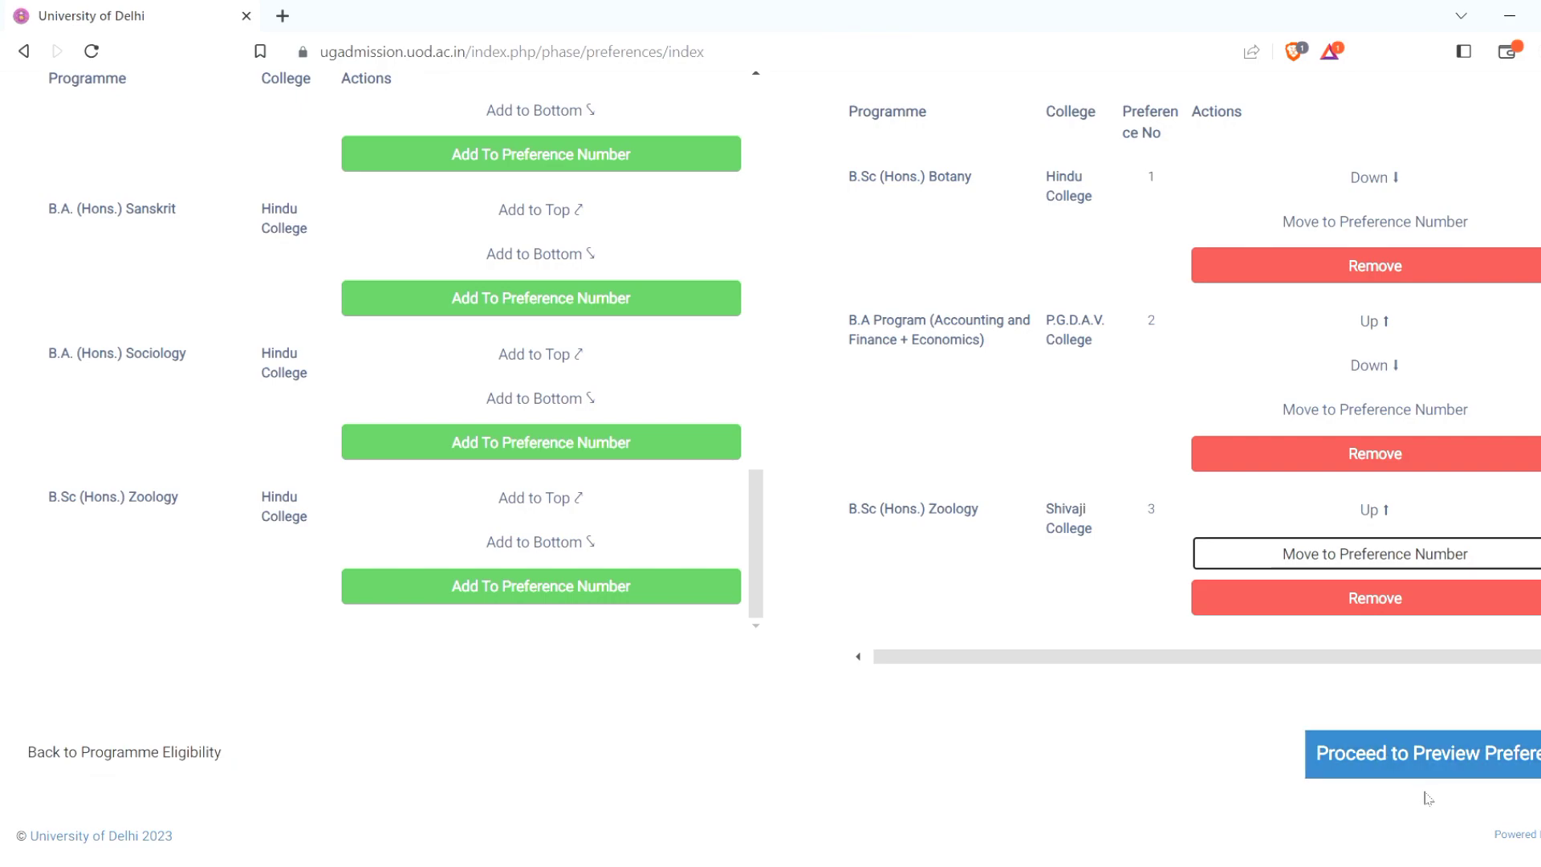